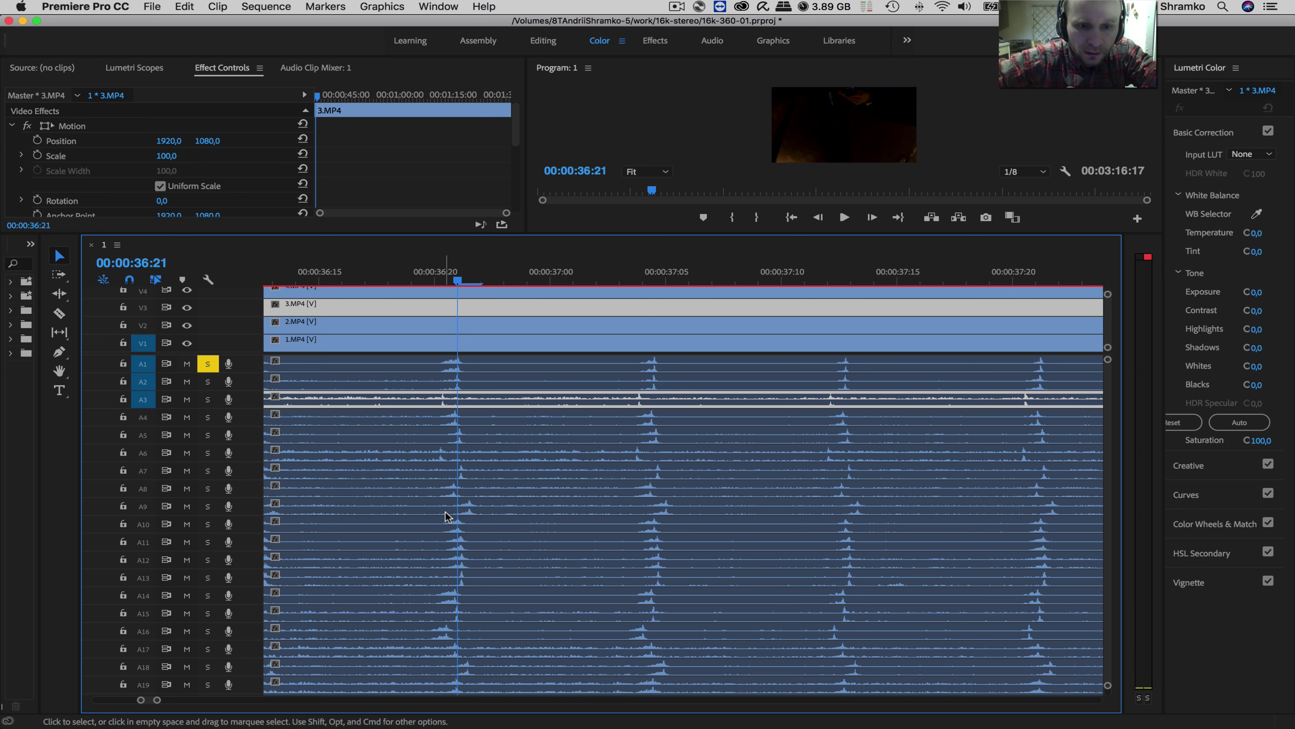
Compare the audio spikes across the stacked camera tracks around 00:00:36:21, moving the playhead frame by frame
scroll(447, 518, down, 1)
scroll(448, 538, up, 1)
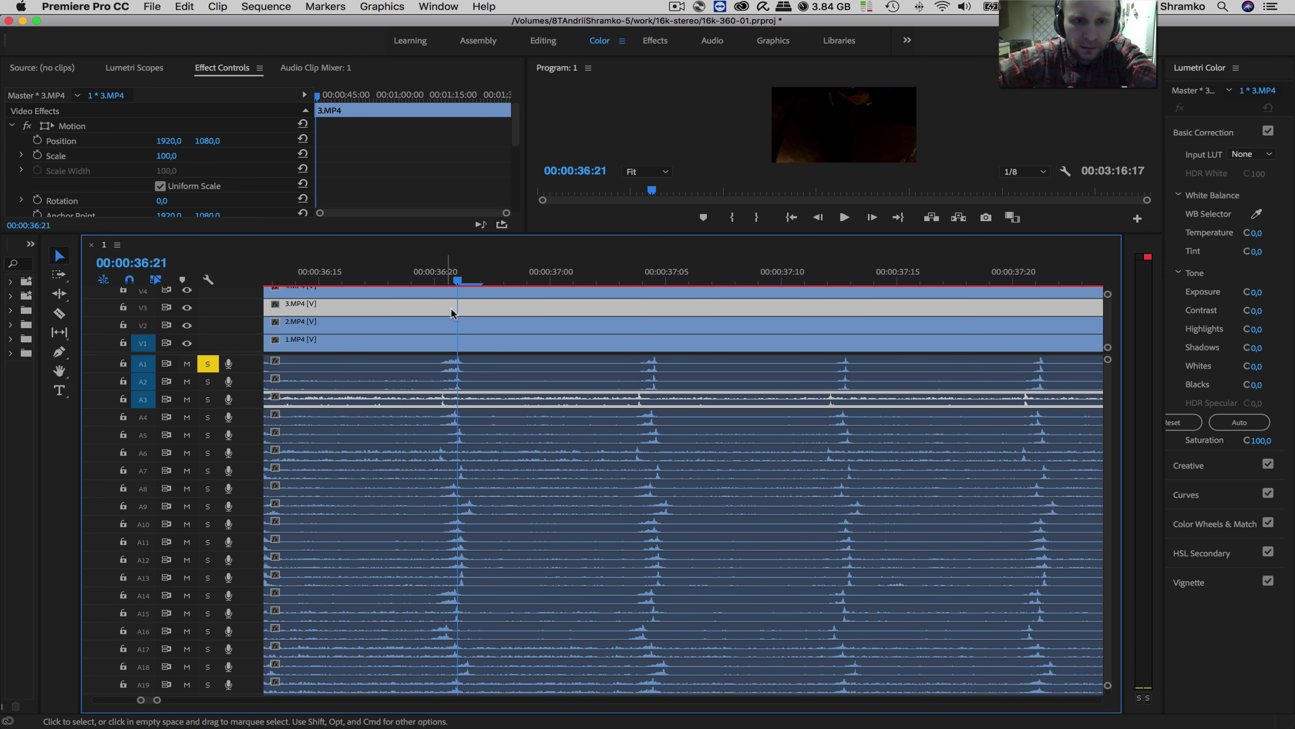
drag(441, 284, 436, 284)
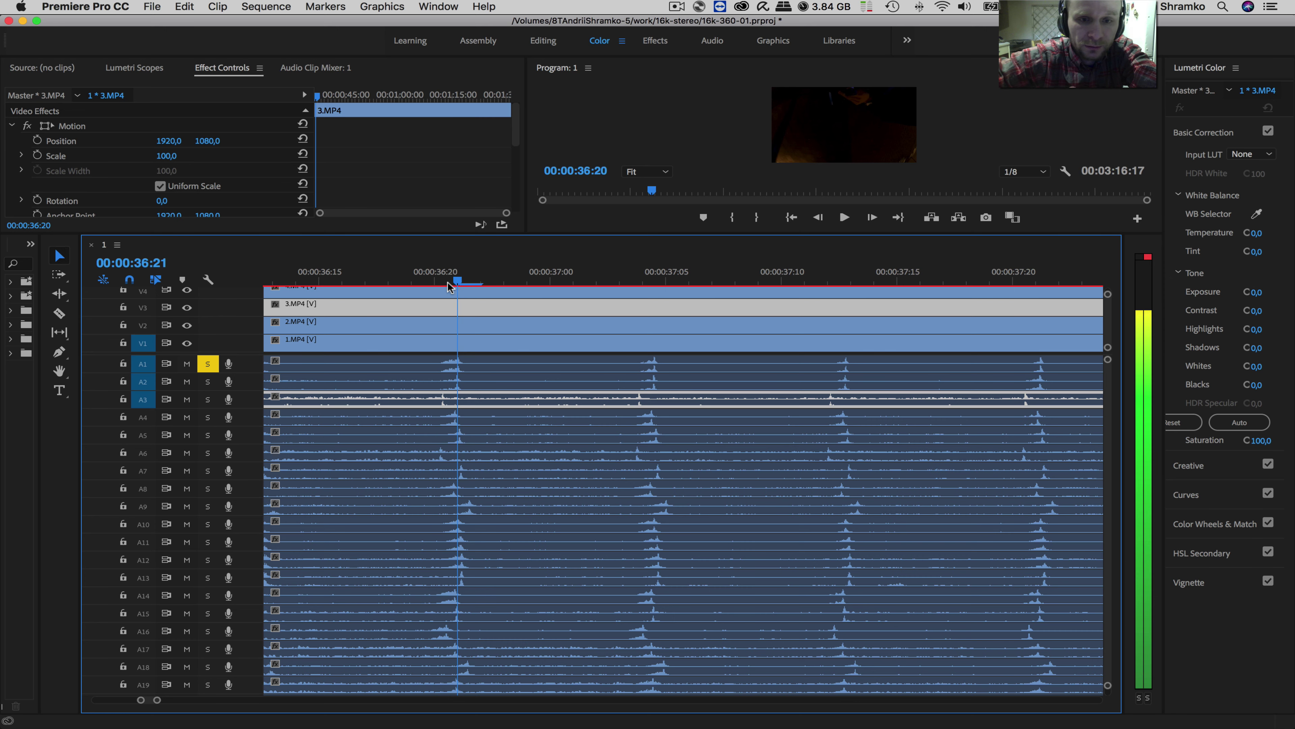
key(Right)
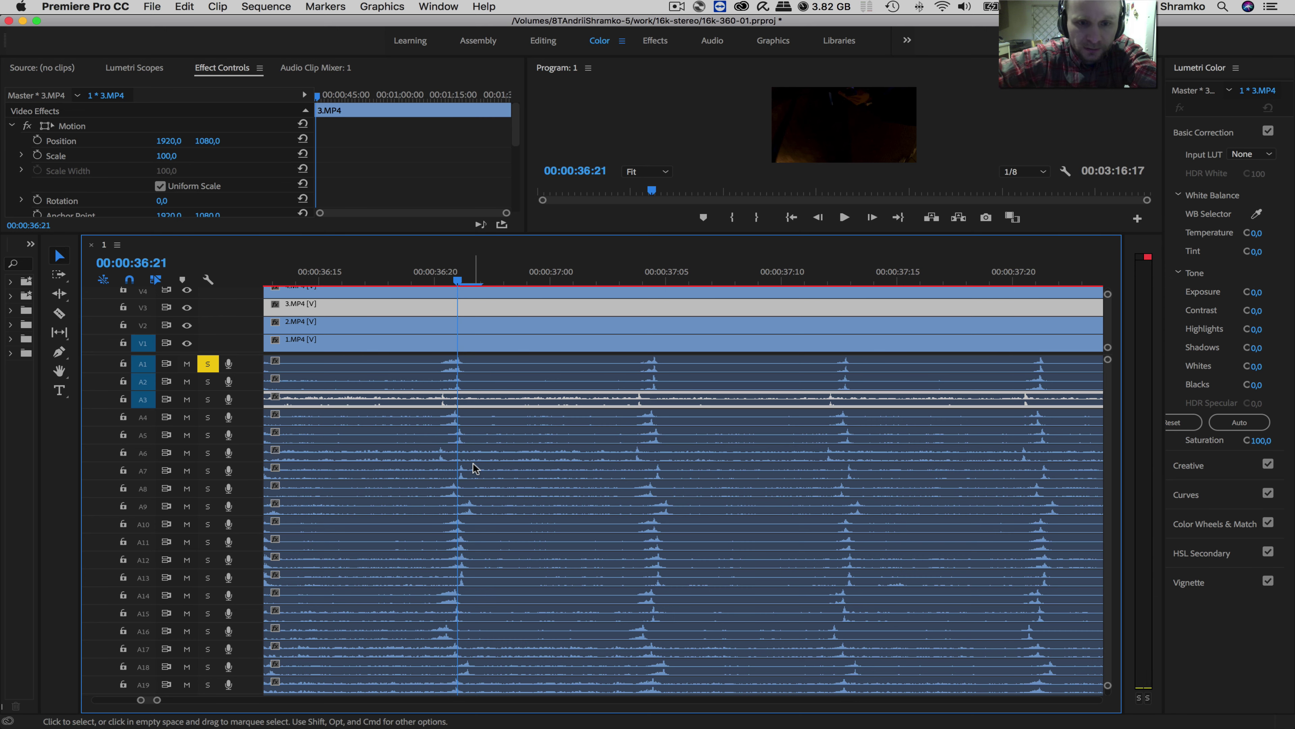
key(minus)
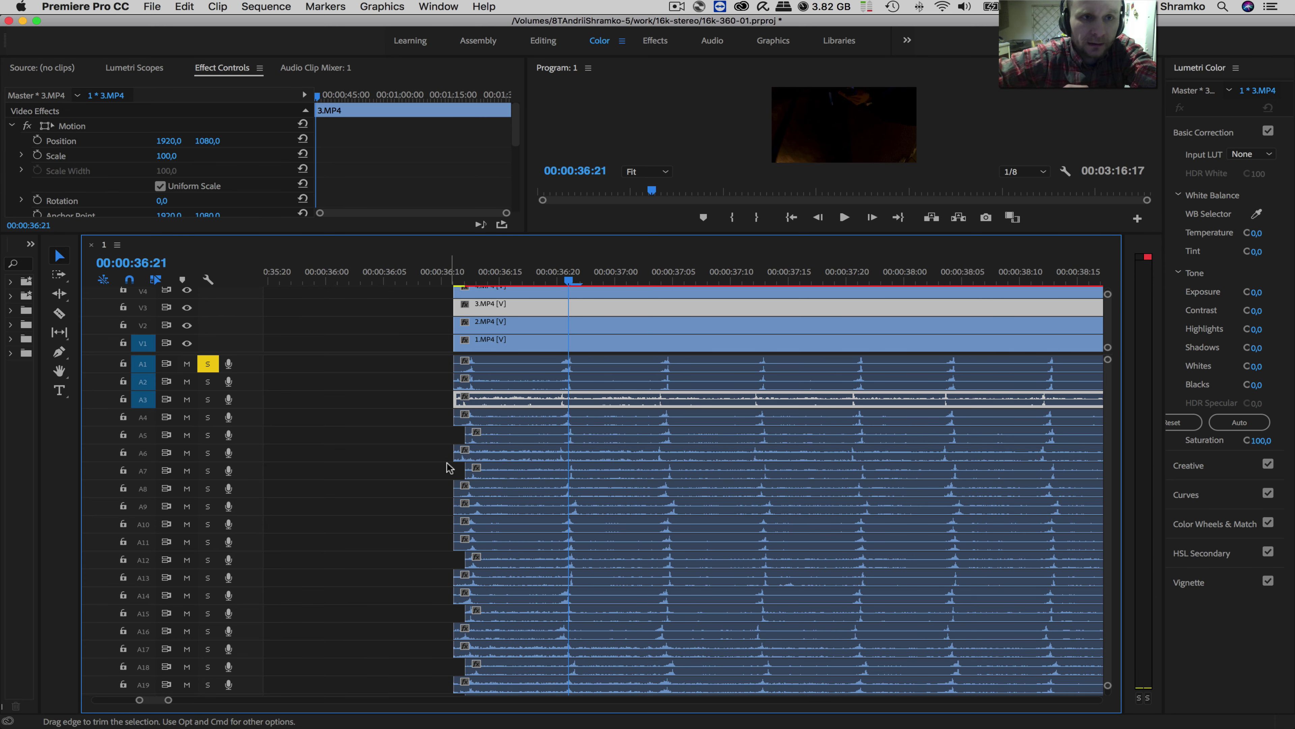
Select the stacked camera clips and call up the Synchronize command for them
drag(427, 375, 582, 668)
right_click(532, 507)
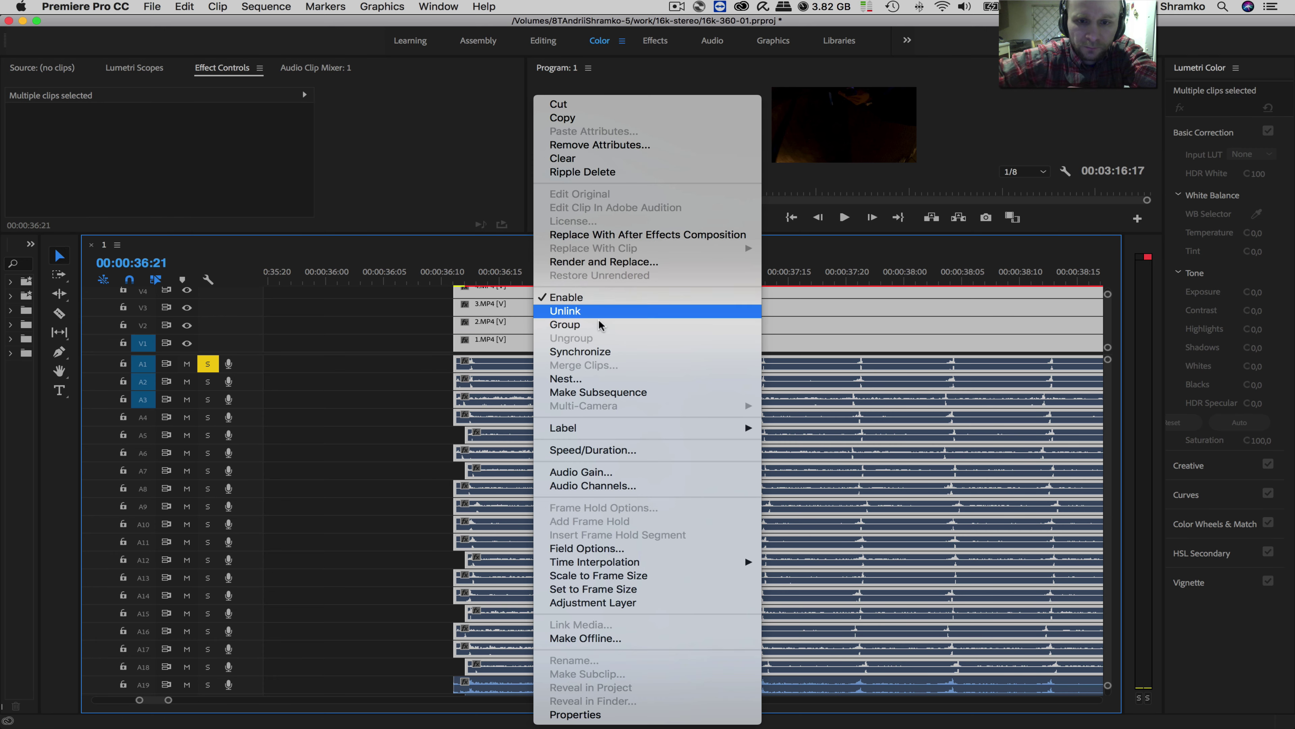
click(599, 357)
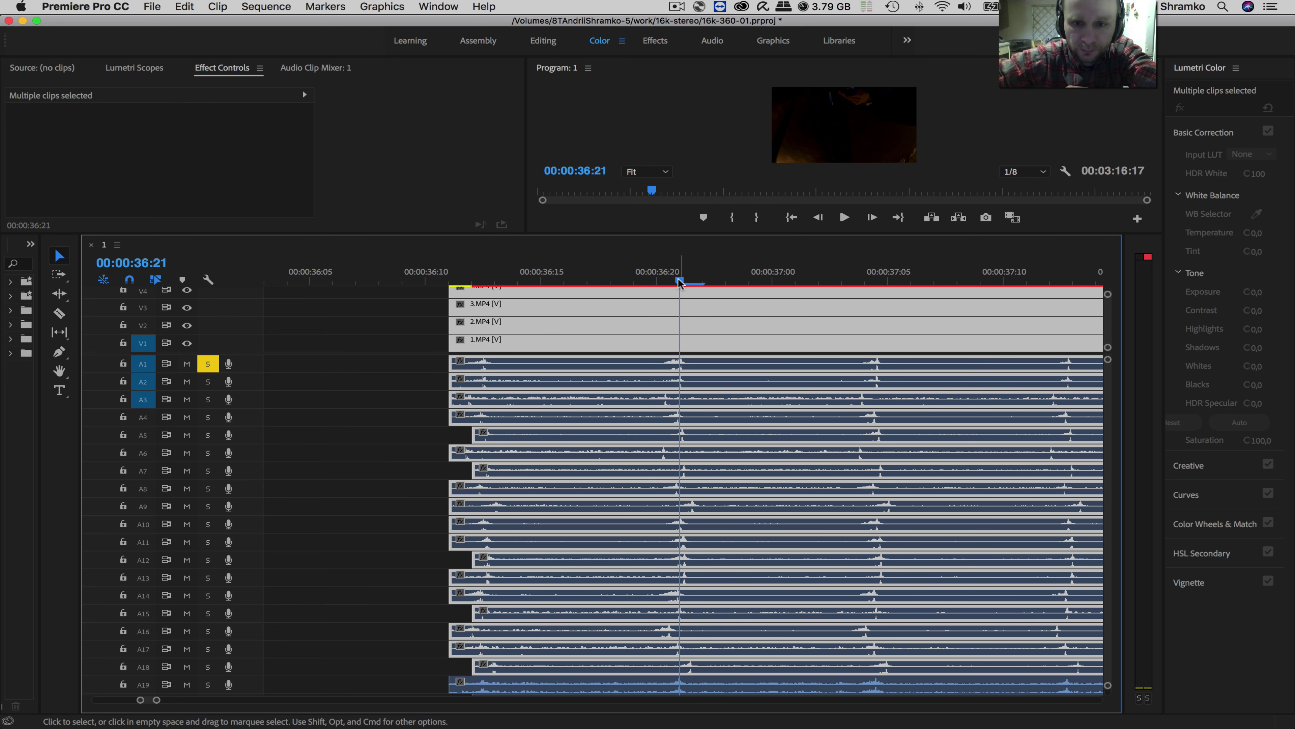
Set the playhead to 00:00:36:20 and try to shift the 9.MP4 audio clip to match the other tracks
mouse_move(680, 282)
mouse_down()
mouse_move(709, 283)
mouse_move(673, 298)
mouse_up()
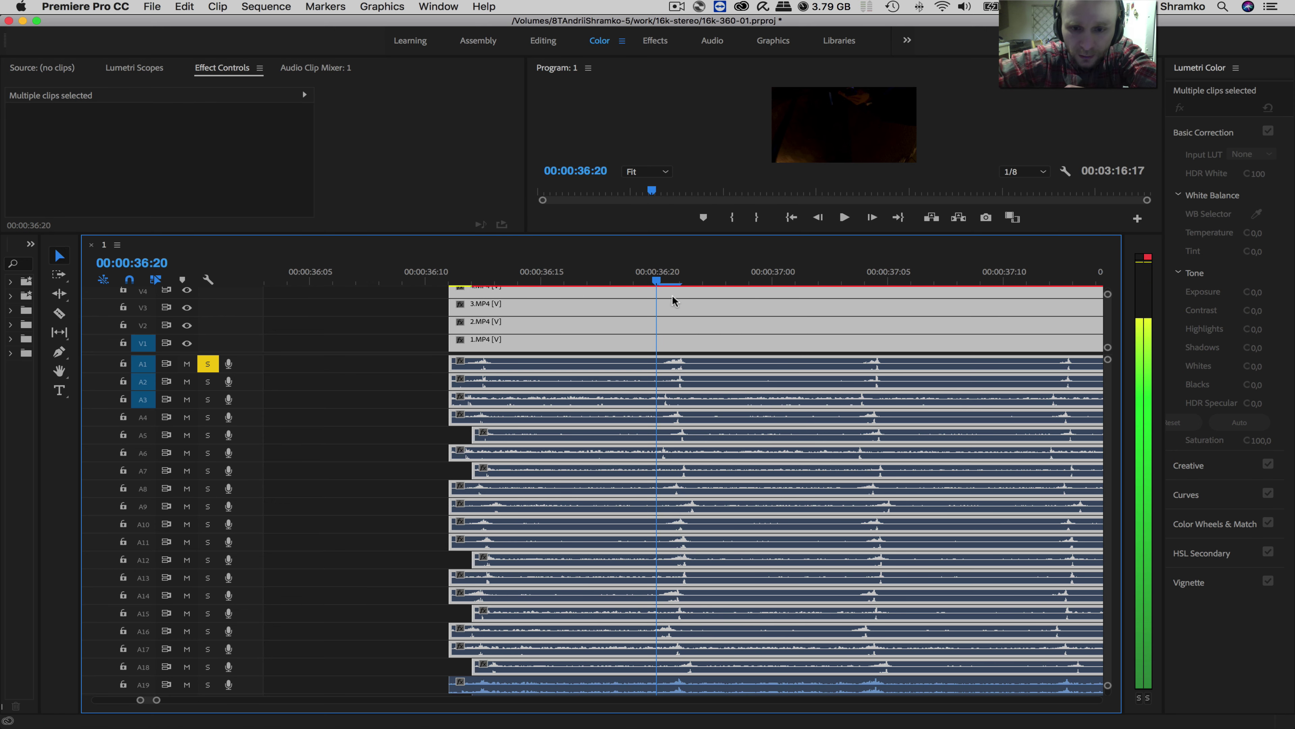
click(356, 490)
mouse_move(701, 514)
mouse_down()
mouse_move(655, 515)
mouse_move(725, 509)
mouse_up()
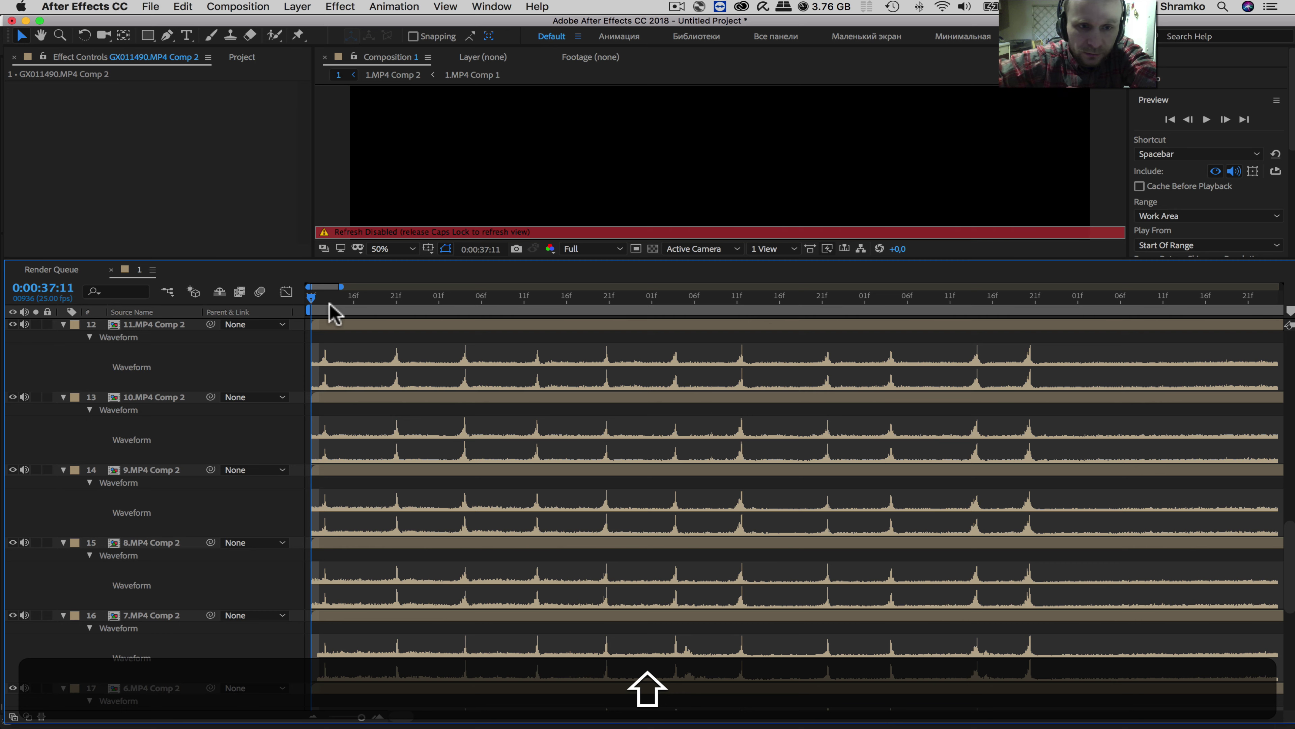
Switch to After Effects and compare the layers' waveforms around 0:00:38:04, with the 10.MP4 Comp 2 layer selected
drag(328, 301, 402, 309)
key(shift+equal)
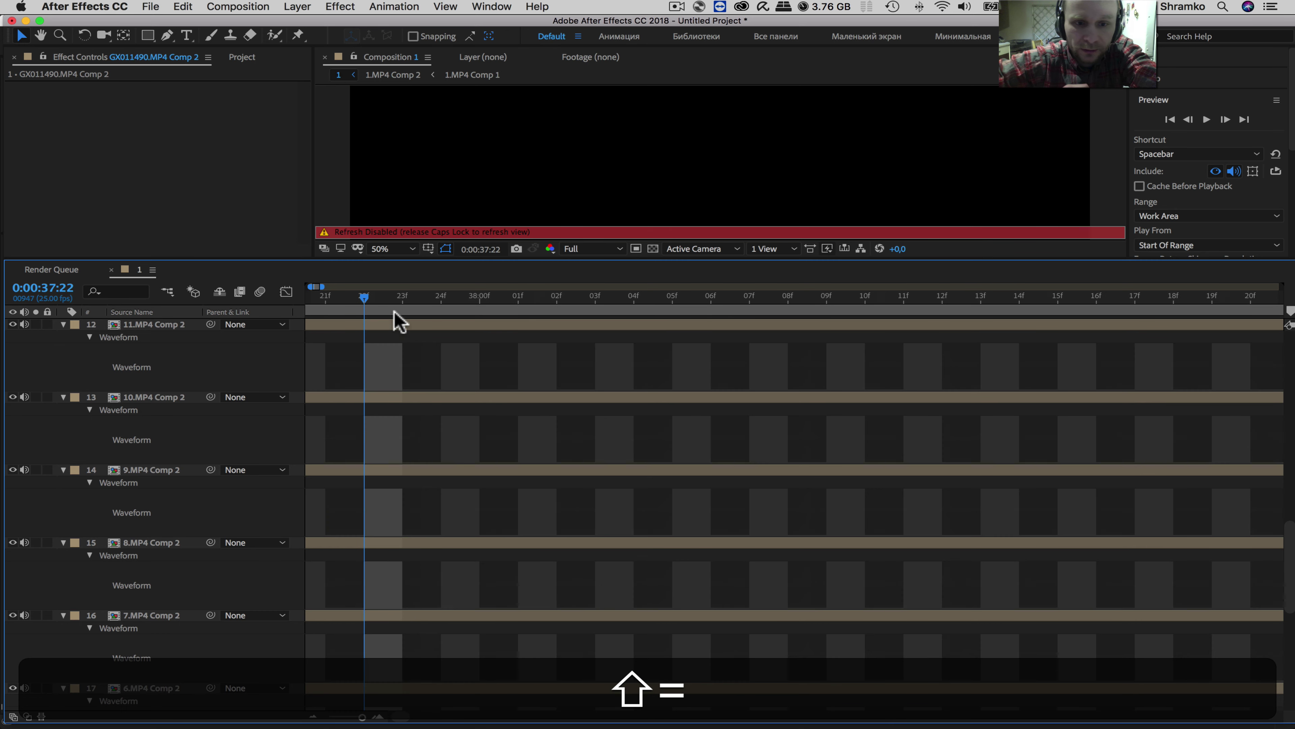
mouse_move(613, 296)
mouse_down()
mouse_move(600, 298)
mouse_move(648, 310)
mouse_move(593, 302)
mouse_move(636, 302)
mouse_up()
click(644, 398)
key(minus)
key(minus)
key(minus)
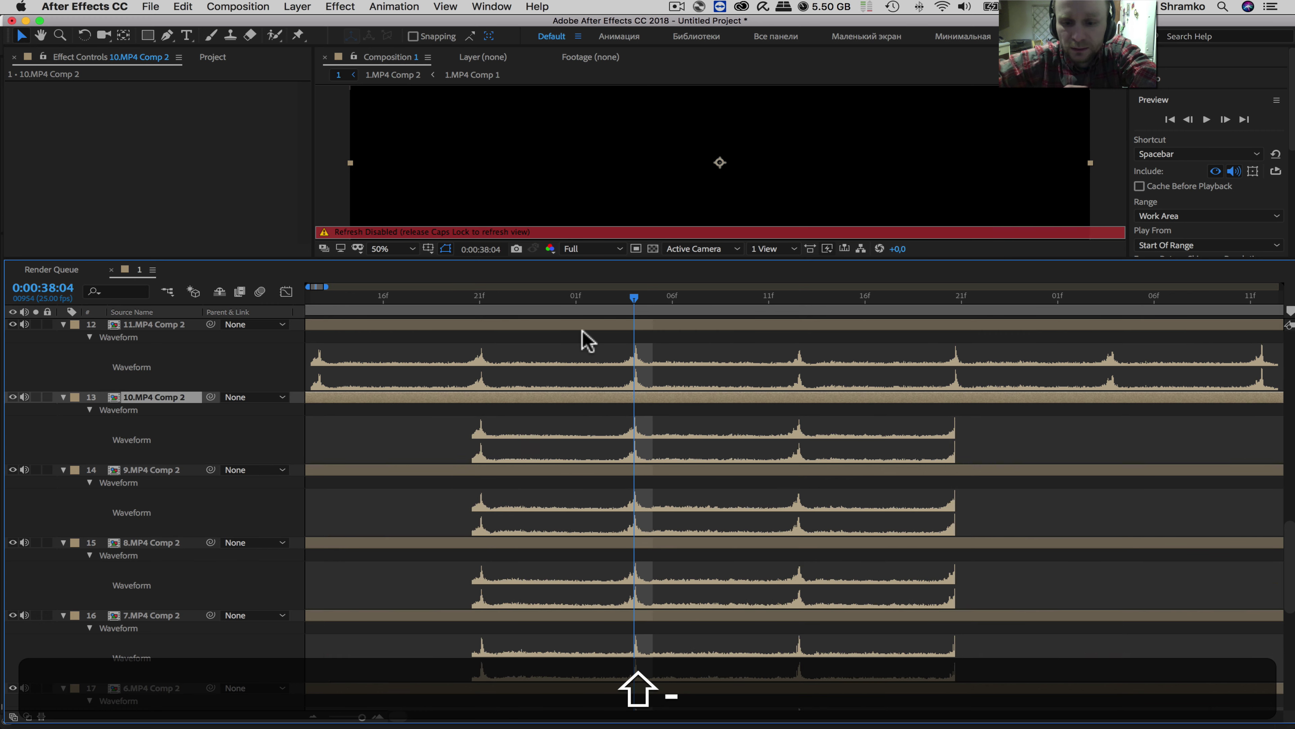
Return to Premiere Pro and examine the unaligned audio spikes with the playhead at 00:00:36:21
click(904, 721)
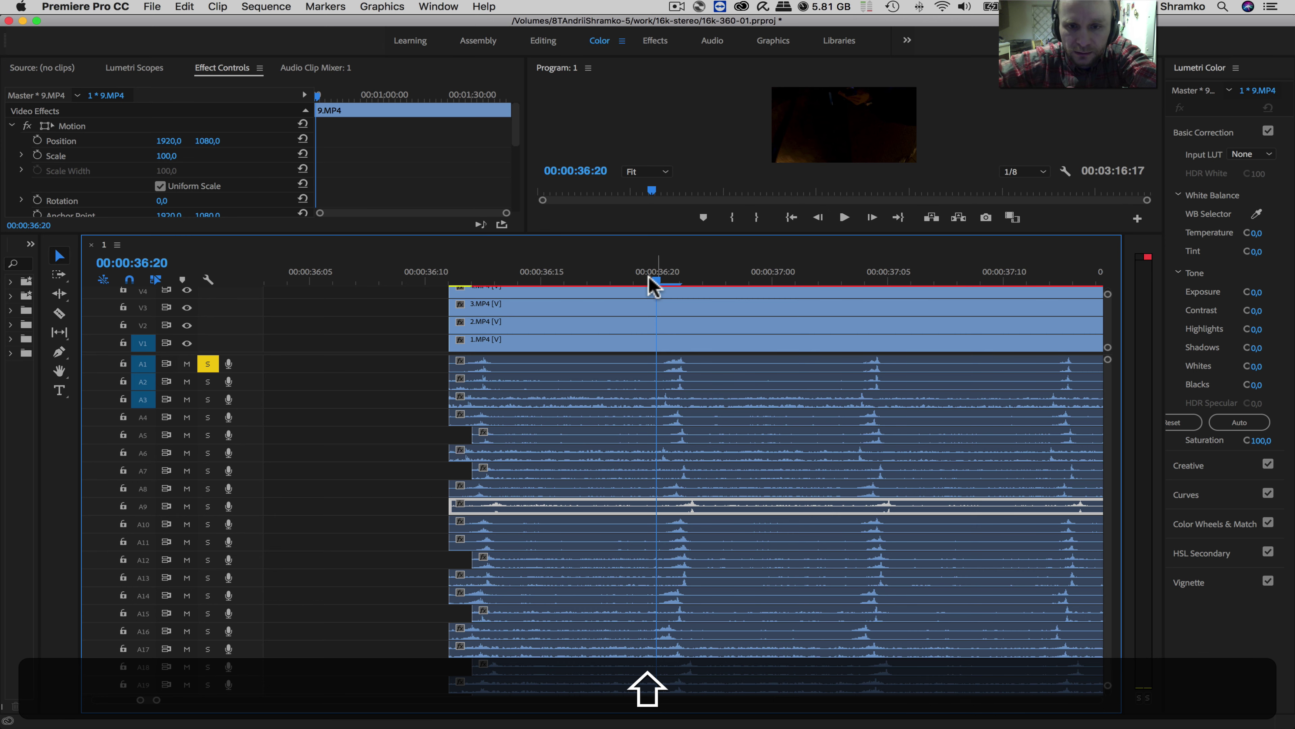
mouse_move(655, 280)
mouse_down()
mouse_move(700, 294)
mouse_move(675, 303)
mouse_move(671, 284)
mouse_up()
key(shift+equal)
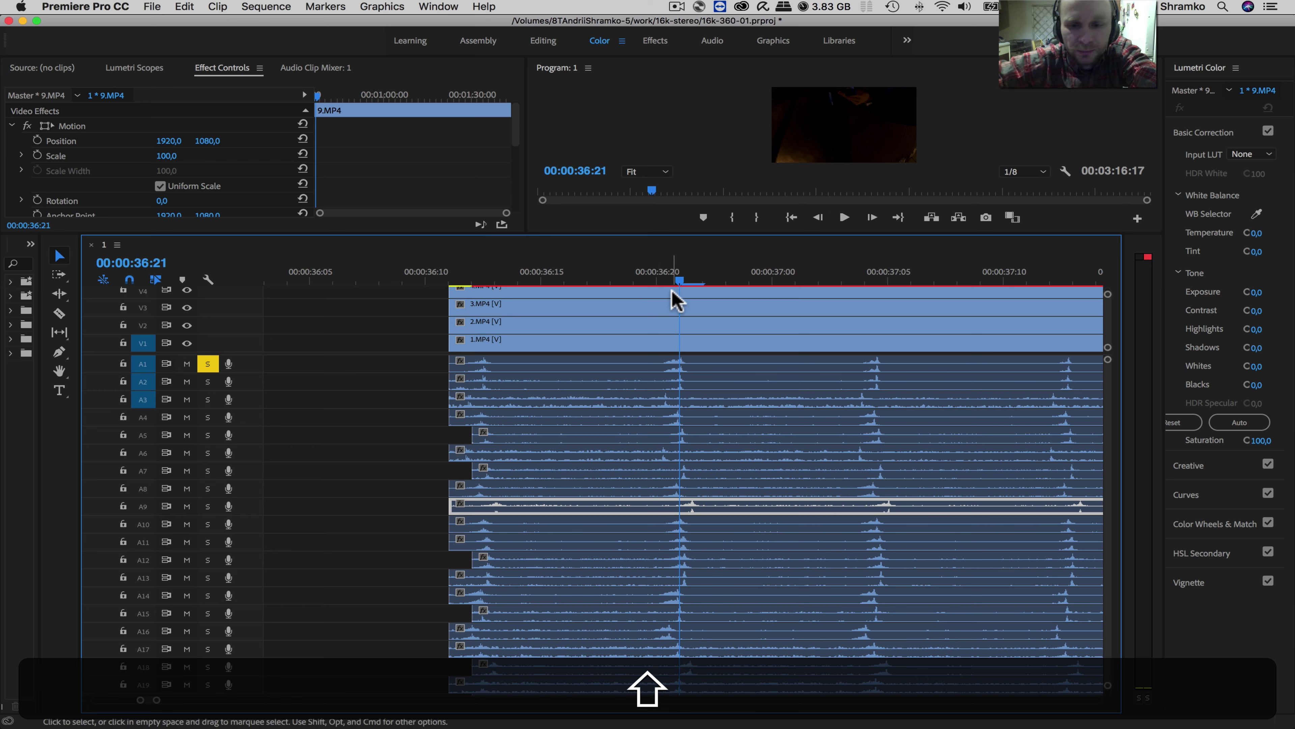
key(shift+equal)
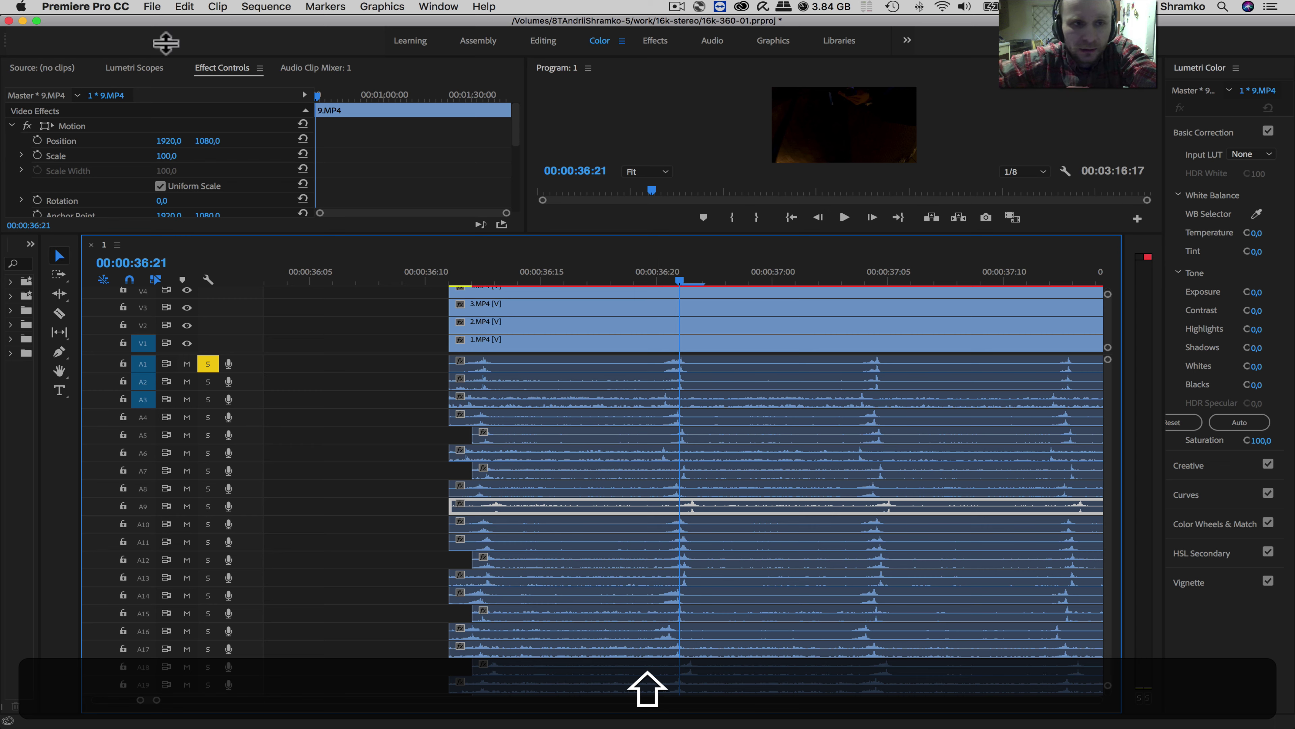
click(152, 6)
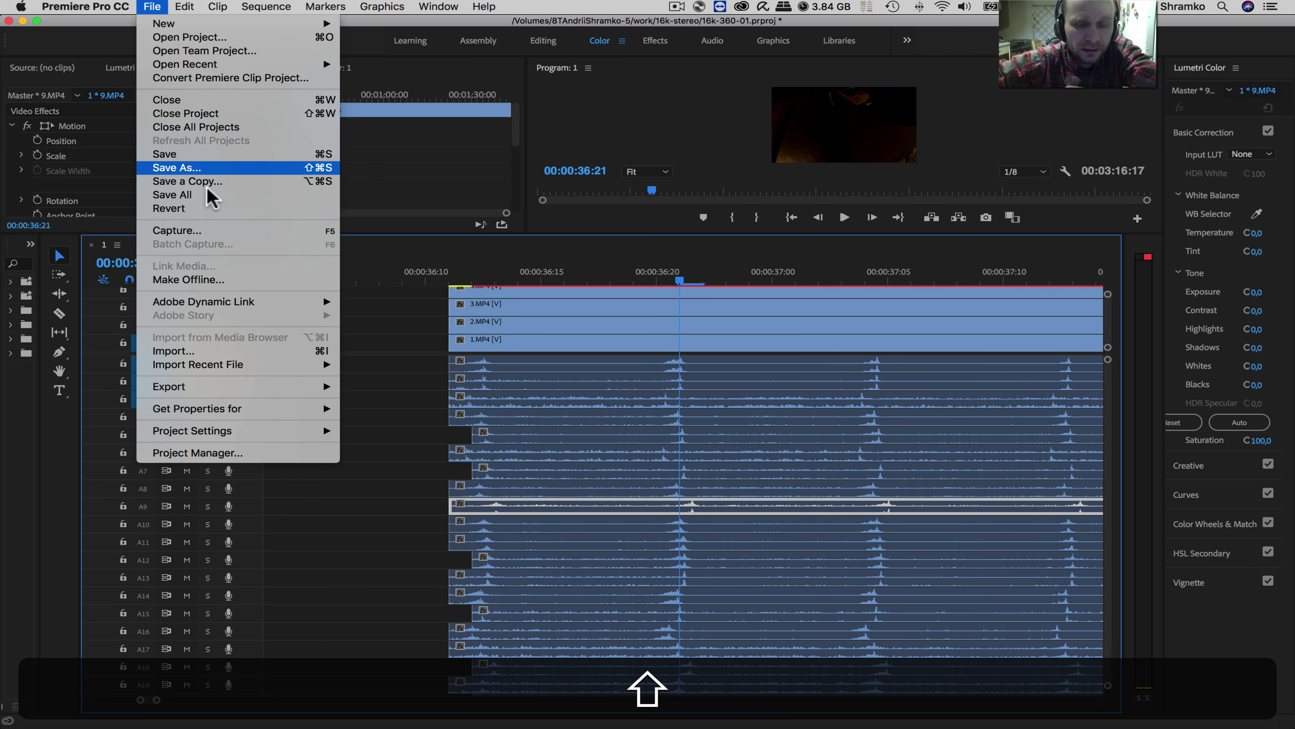
click(403, 443)
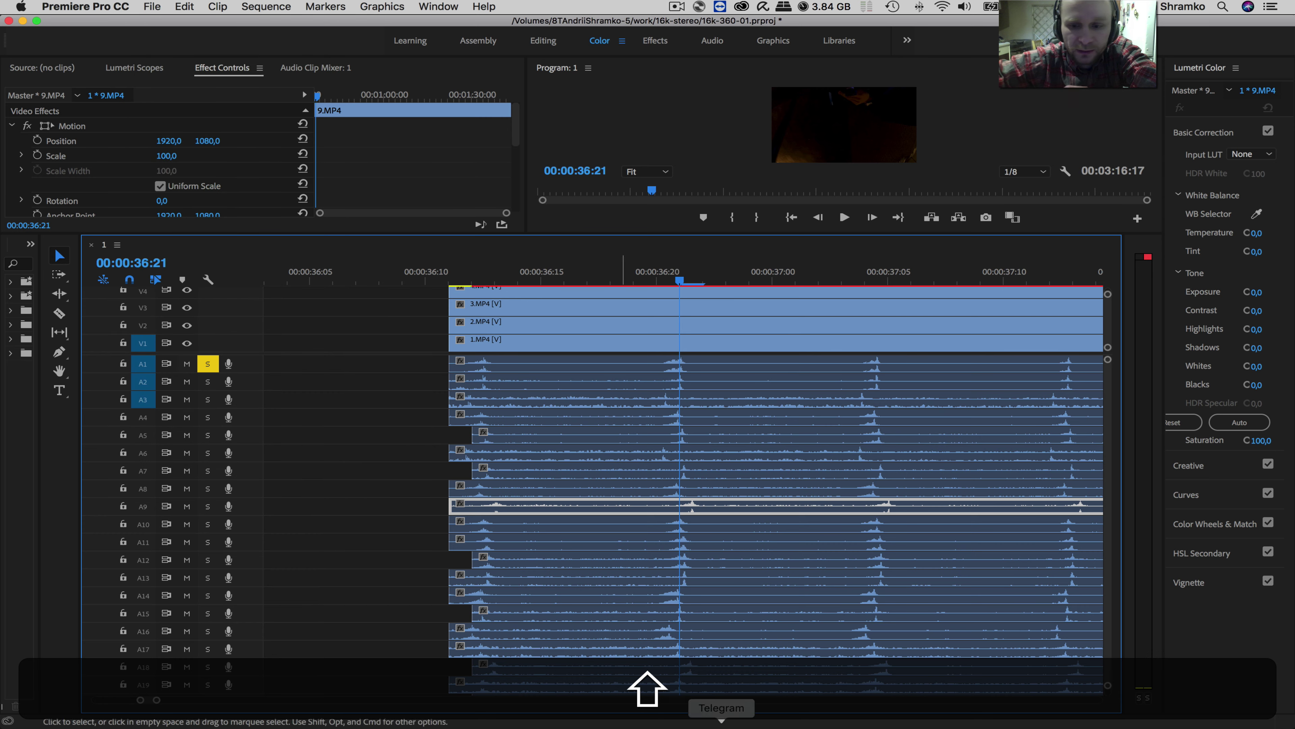
Switch to After Effects and start a new empty project in place of the open one
click(890, 725)
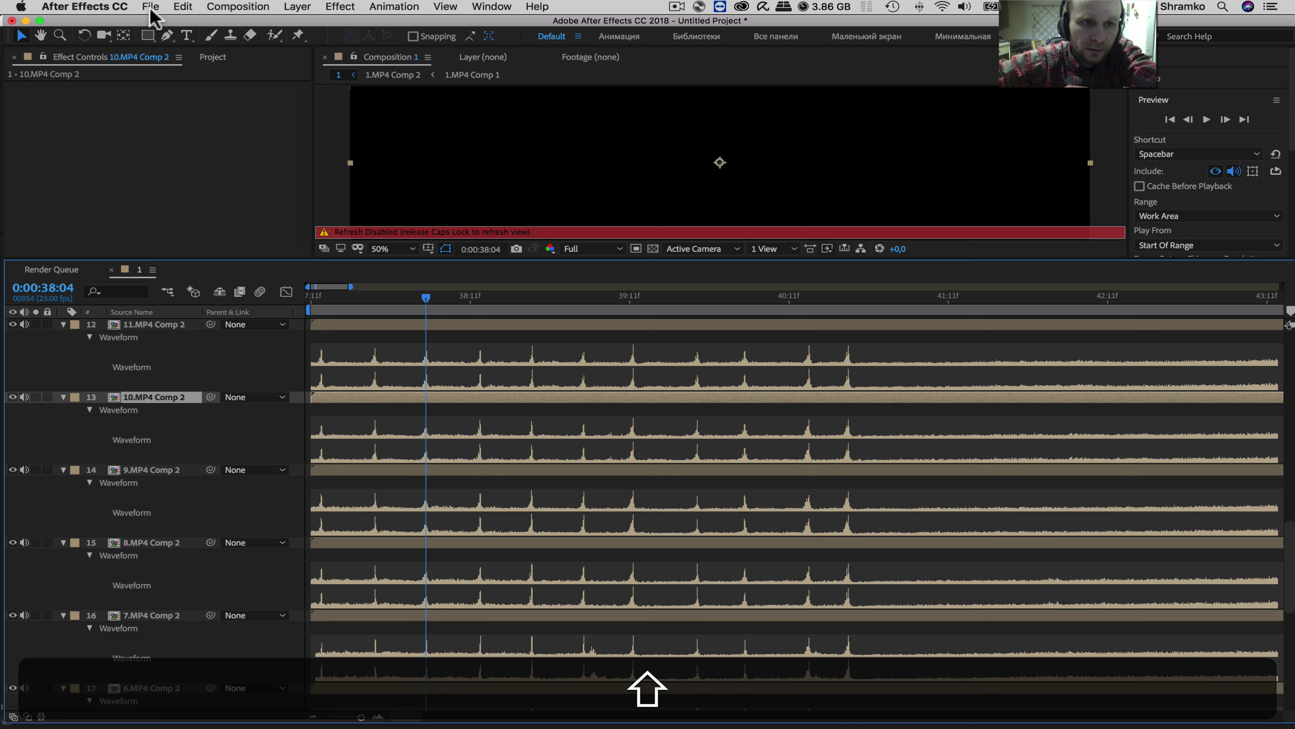
click(151, 6)
mouse_move(164, 27)
click(369, 32)
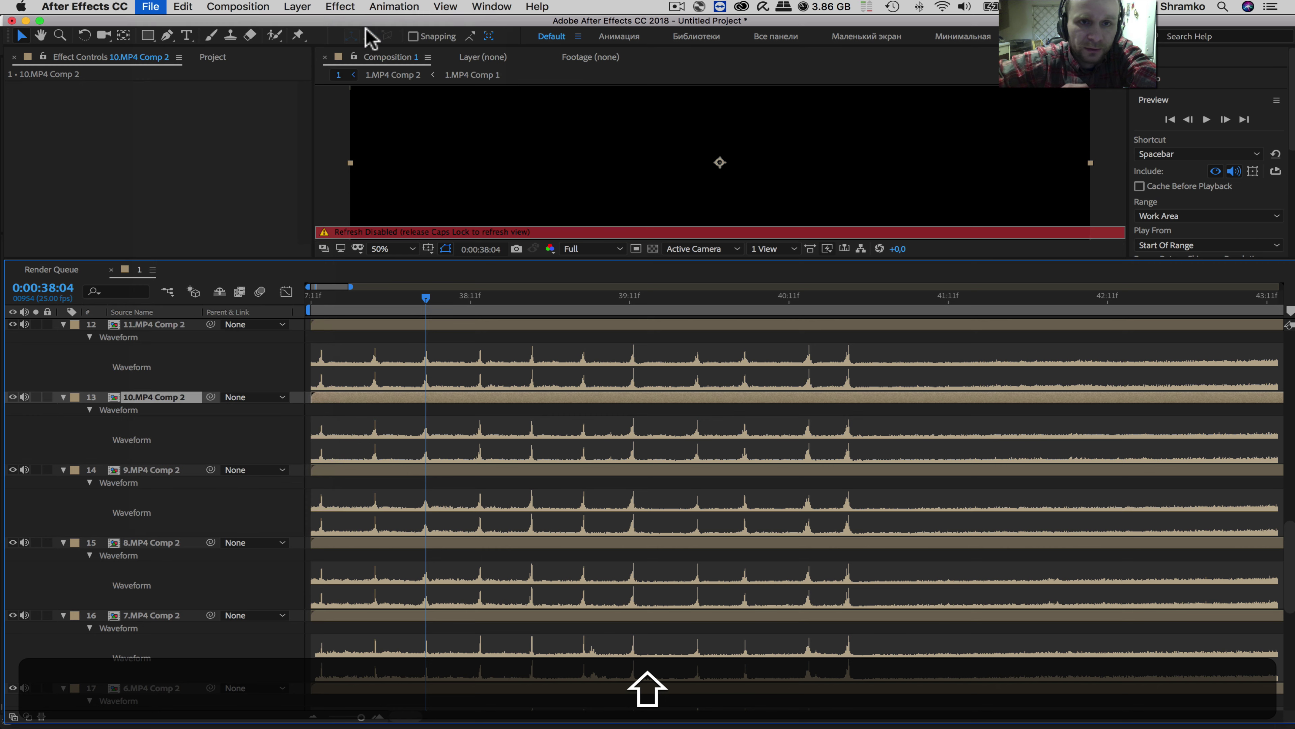
click(607, 394)
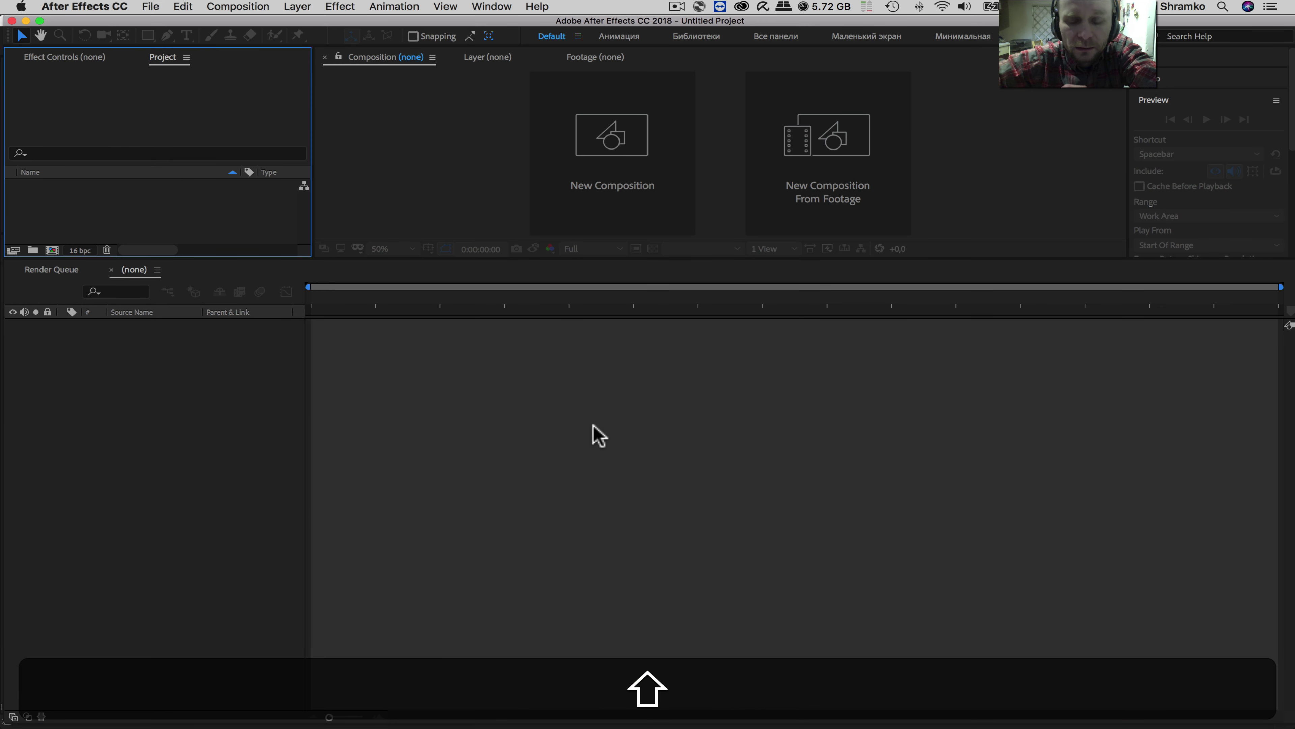
Import the Premiere Pro project 16k-360-01.prproj from the 16k-stereo folder with all sequences and audio included
click(158, 7)
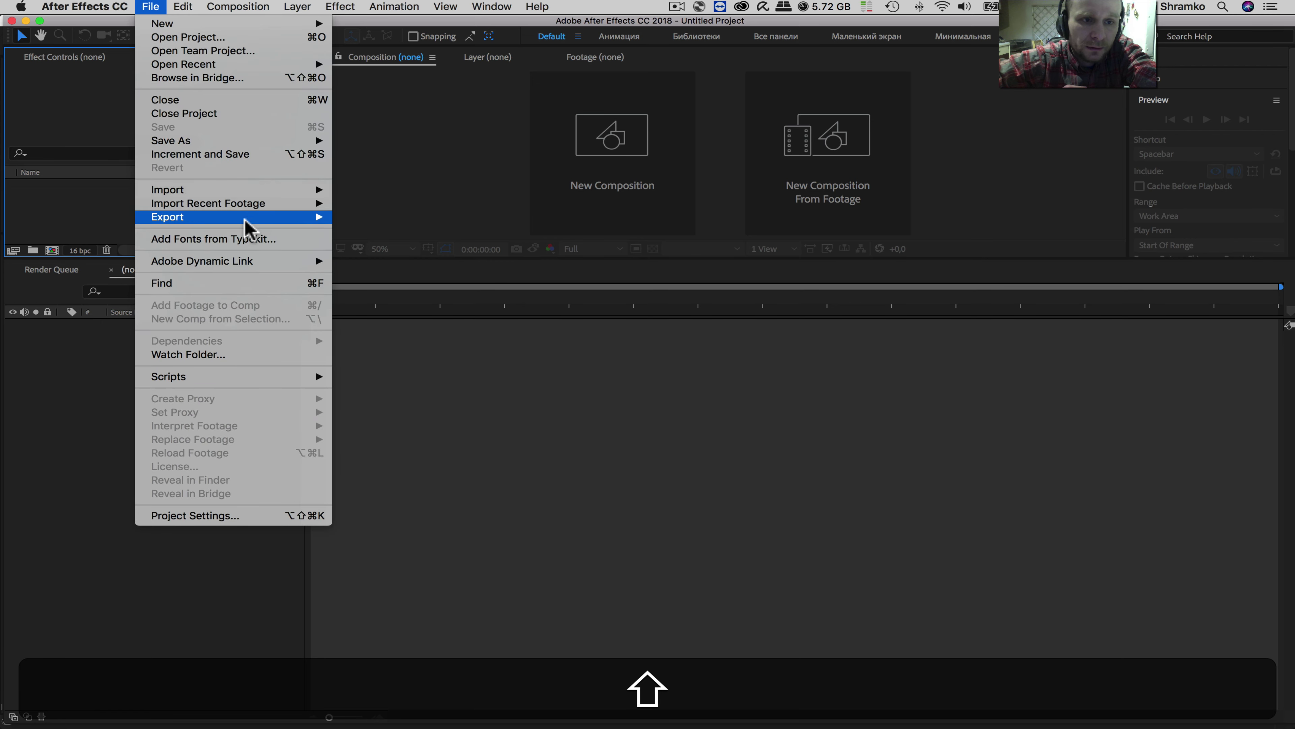
mouse_move(265, 191)
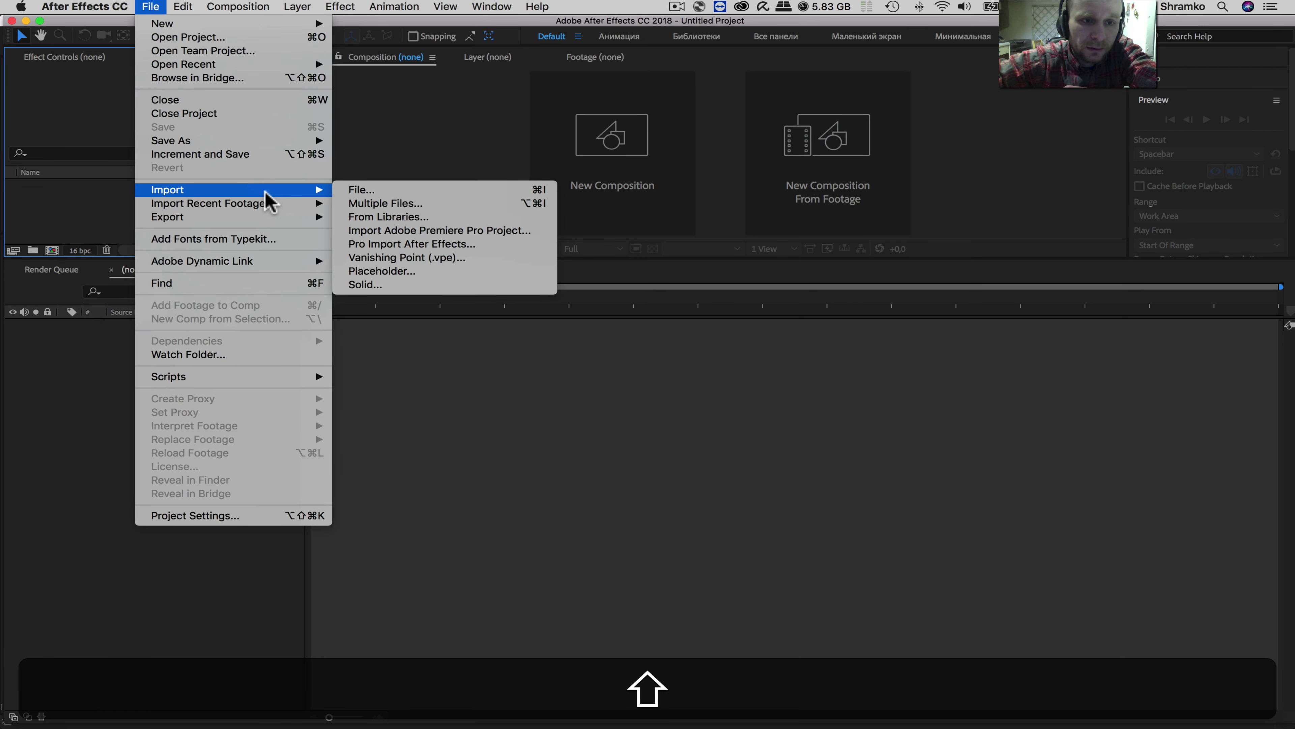
click(399, 230)
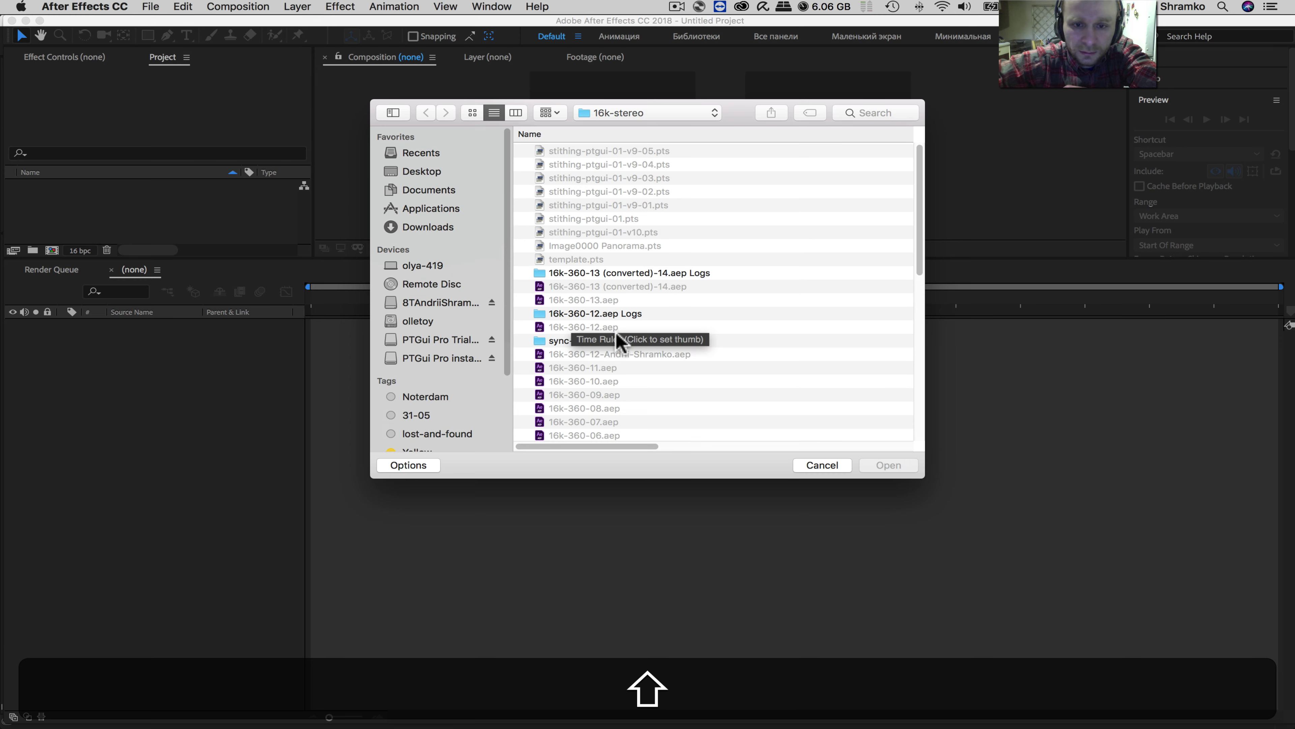
scroll(924, 271, down, 1)
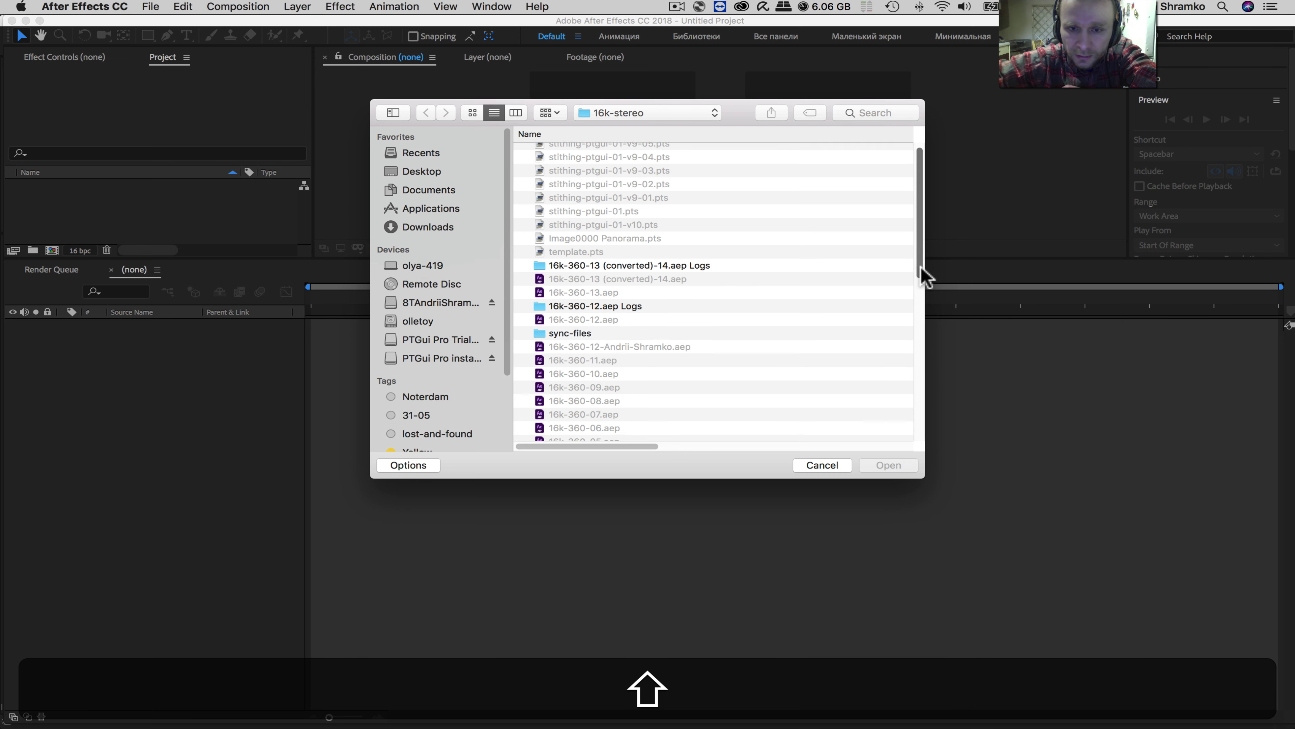
scroll(912, 306, down, 10)
click(593, 324)
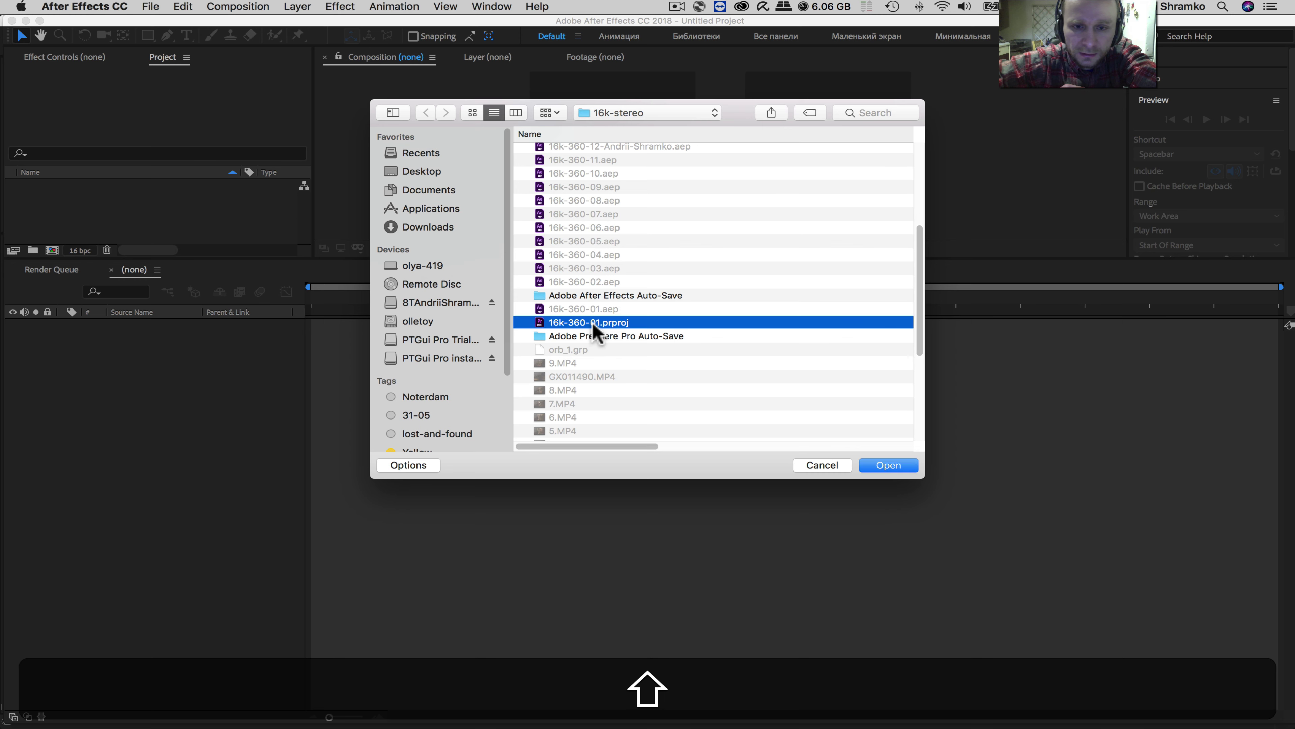
click(597, 332)
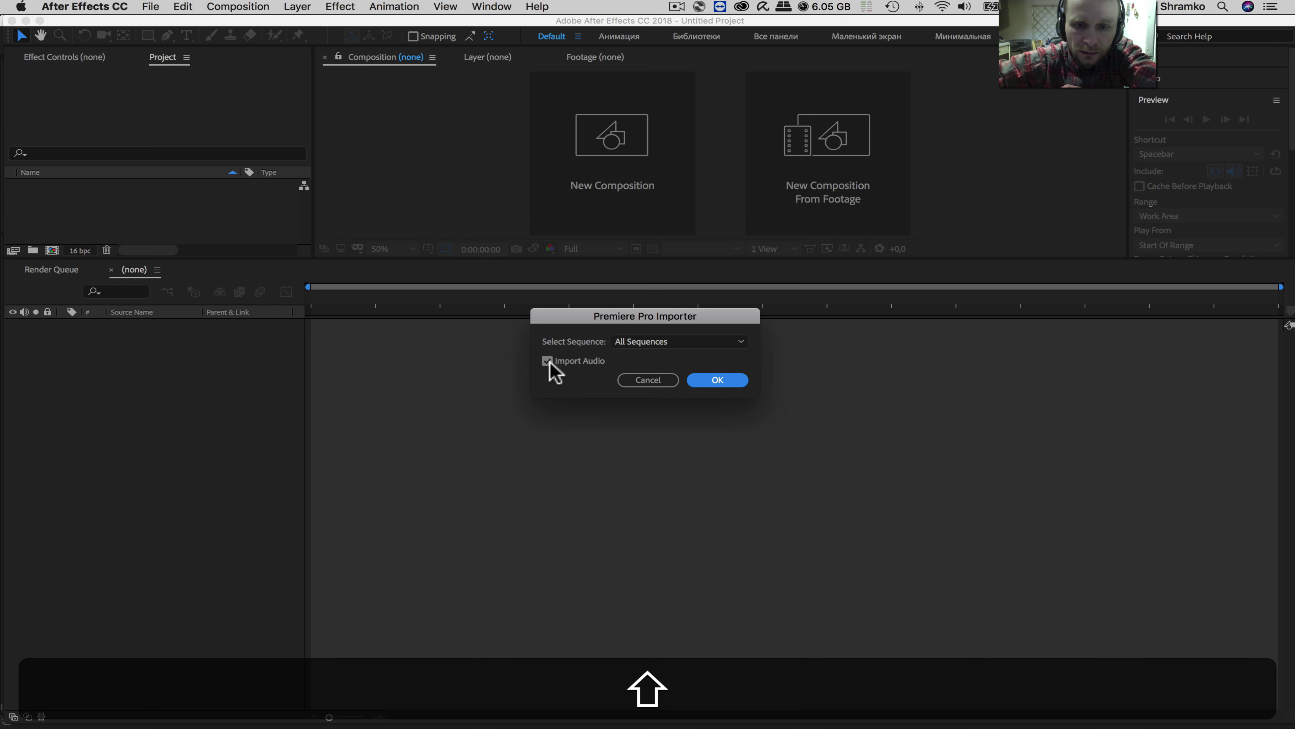
click(695, 378)
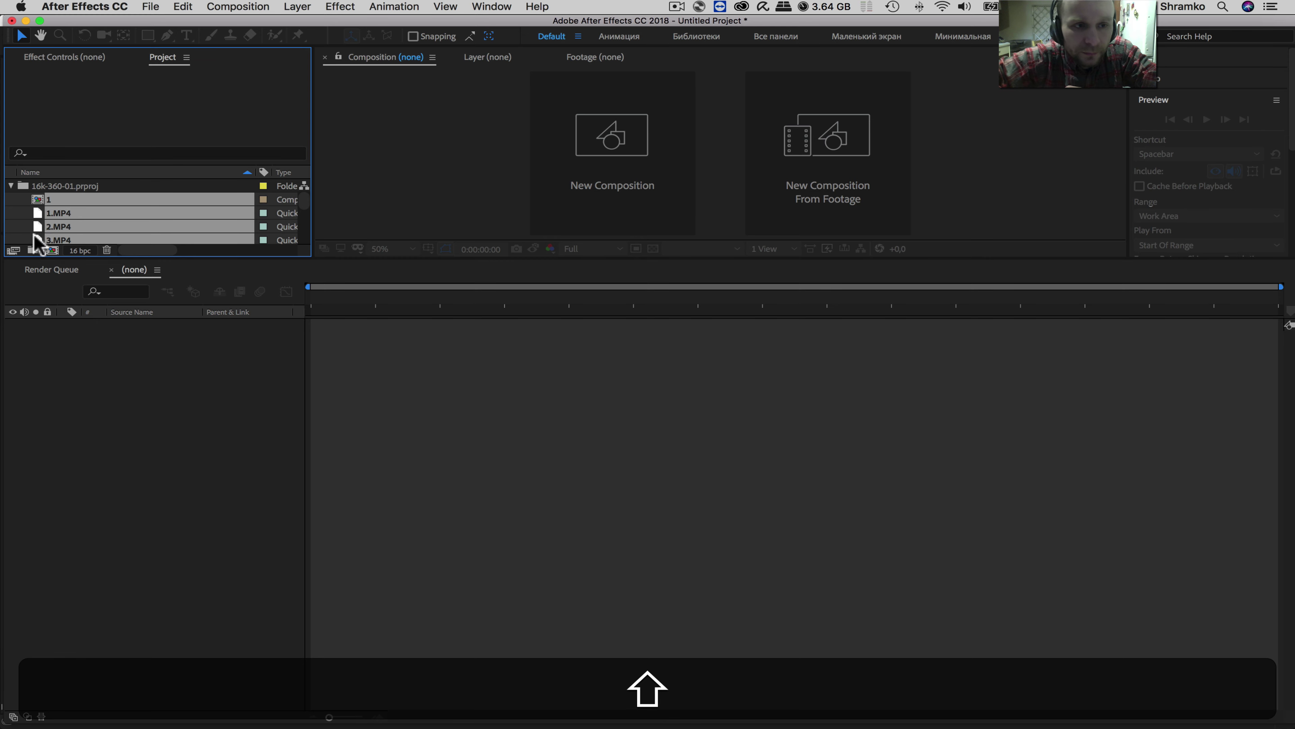
Open composition 1, set the current time to 0:00:36:20 and display the audio waveforms of all layers
double_click(43, 199)
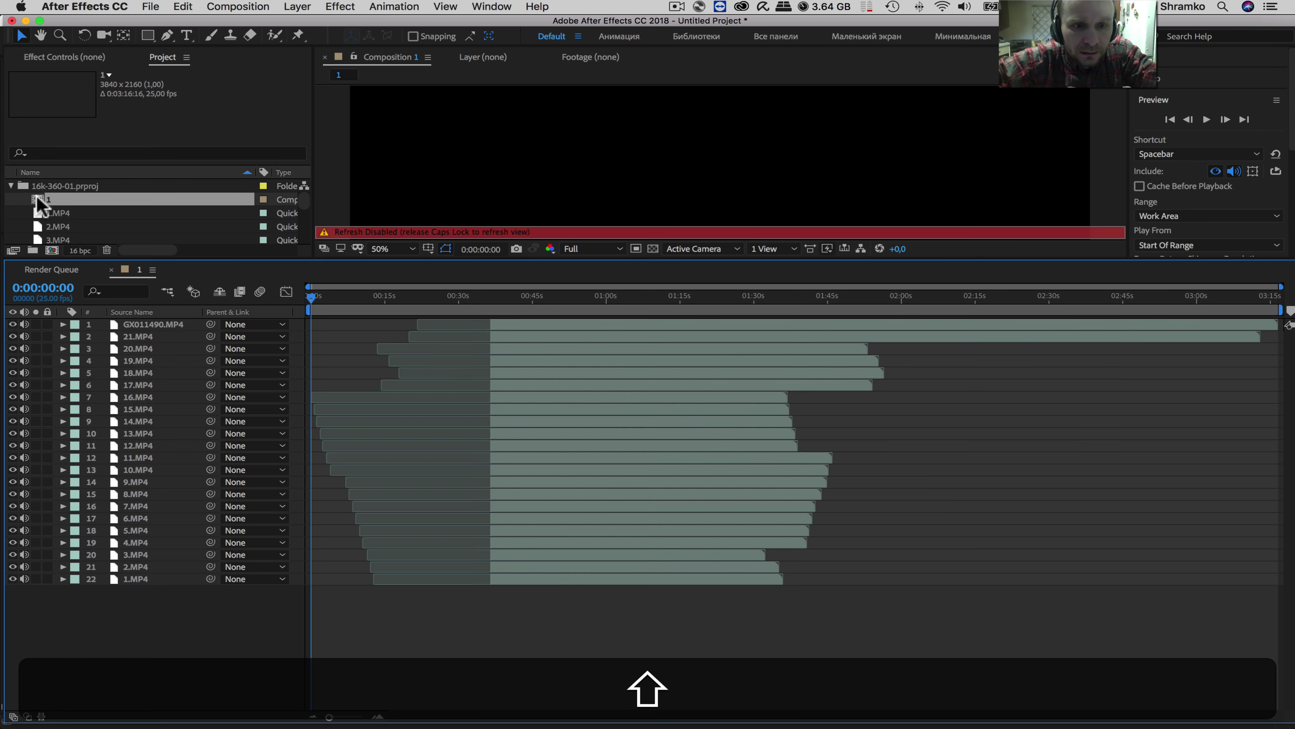
click(491, 298)
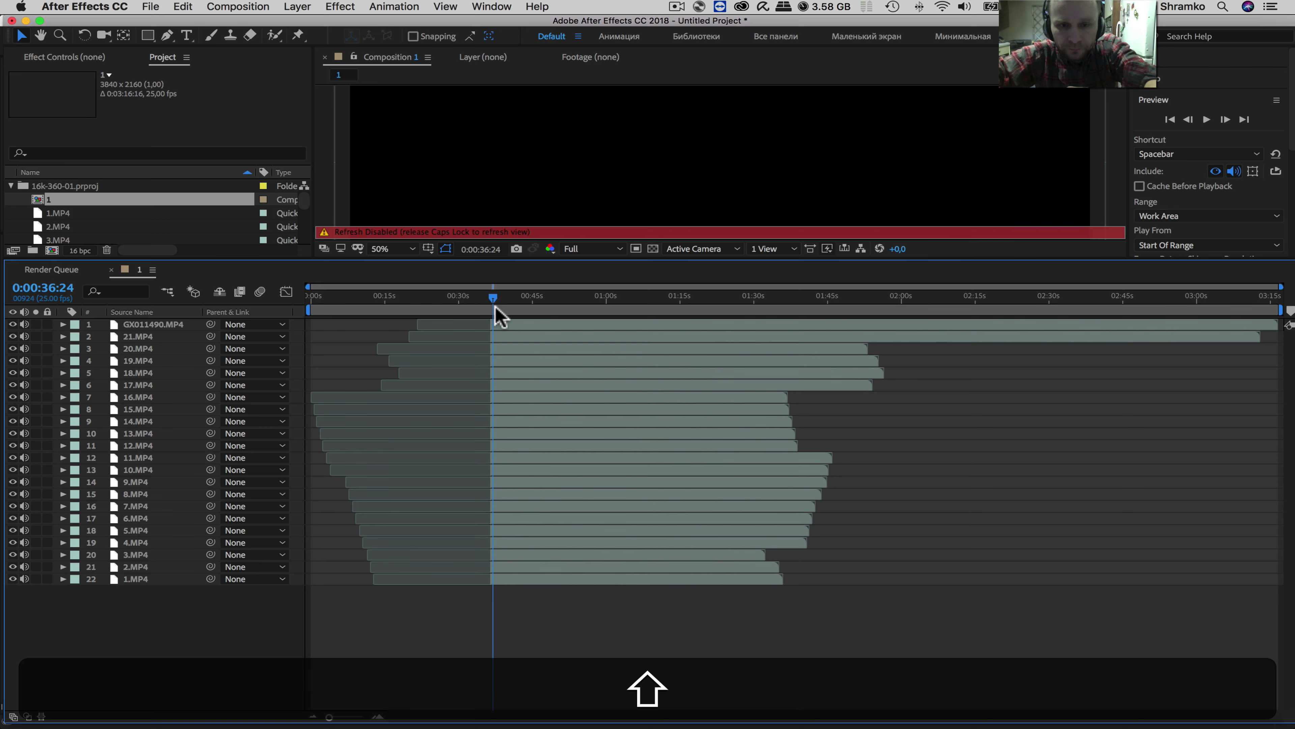
key(shift+equal)
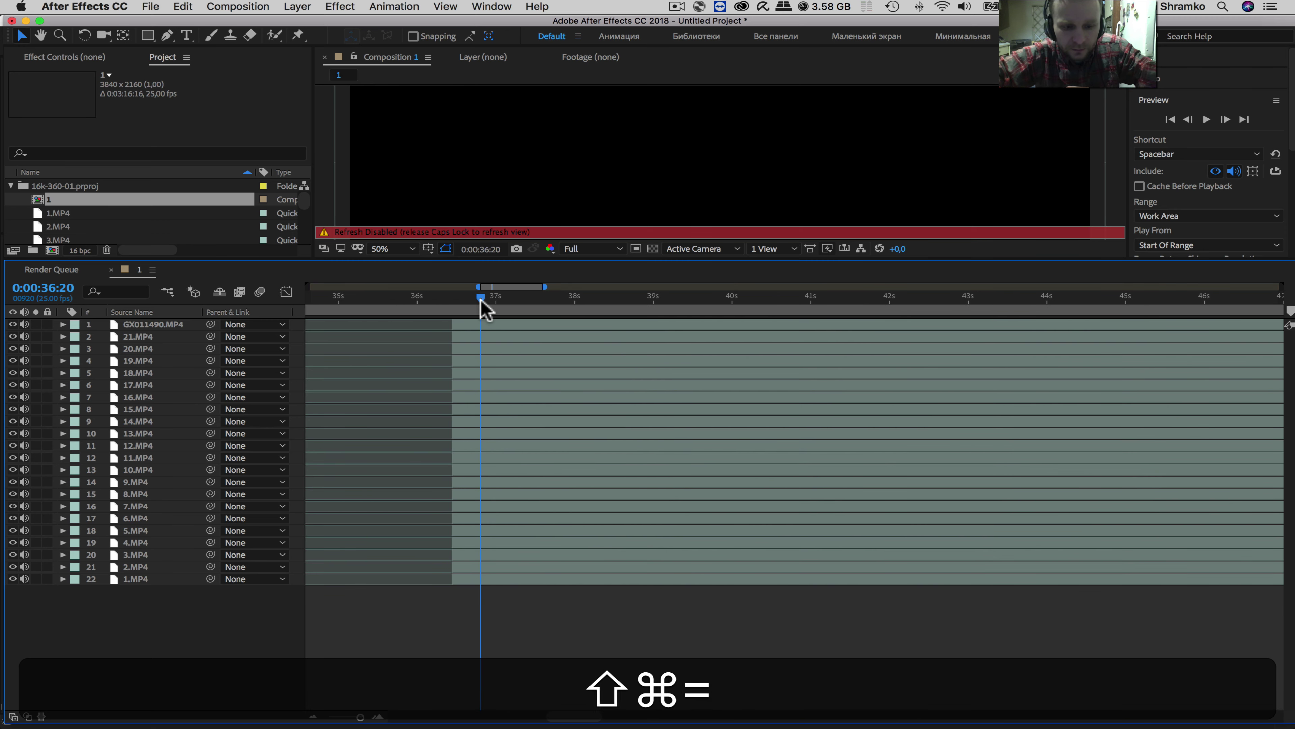
key(super+a)
key(l)
key(l)
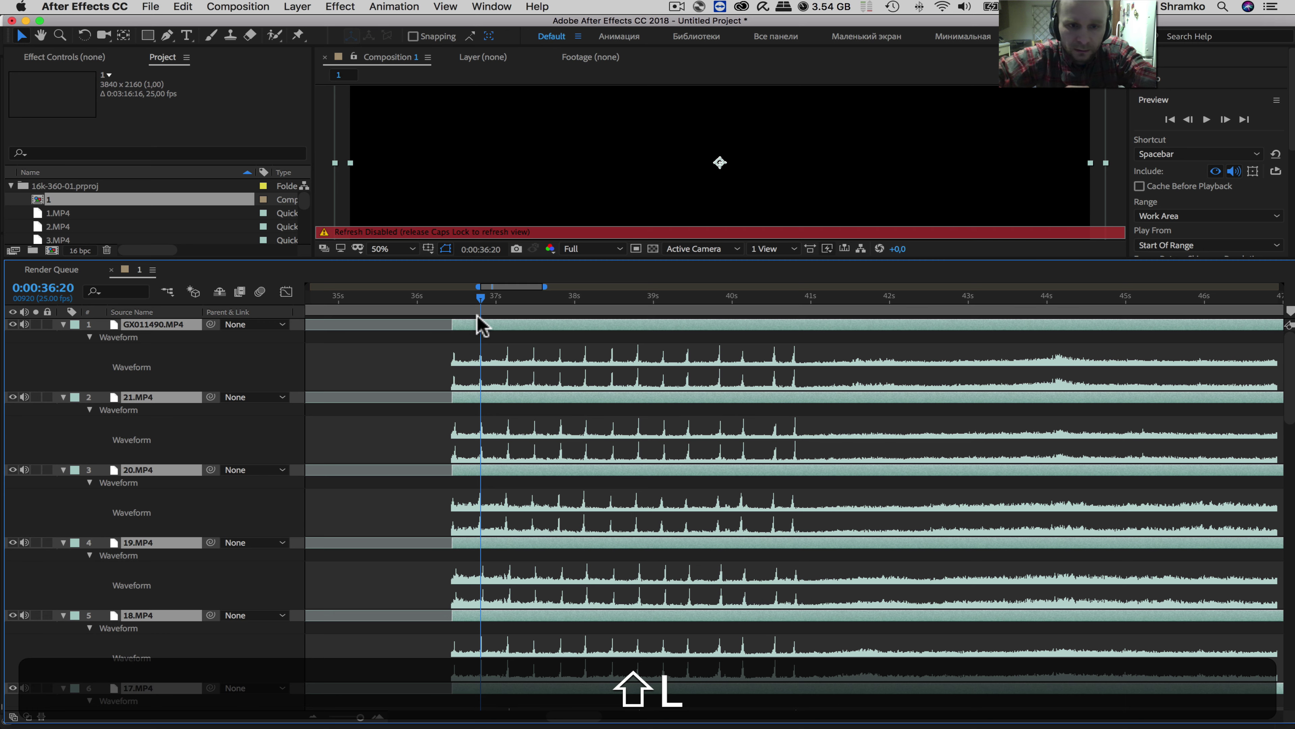
Compare the layers' audio spikes around 0:00:36:13 and select only the 20.MP4 layer
shift+click(458, 298)
key(shift+equal)
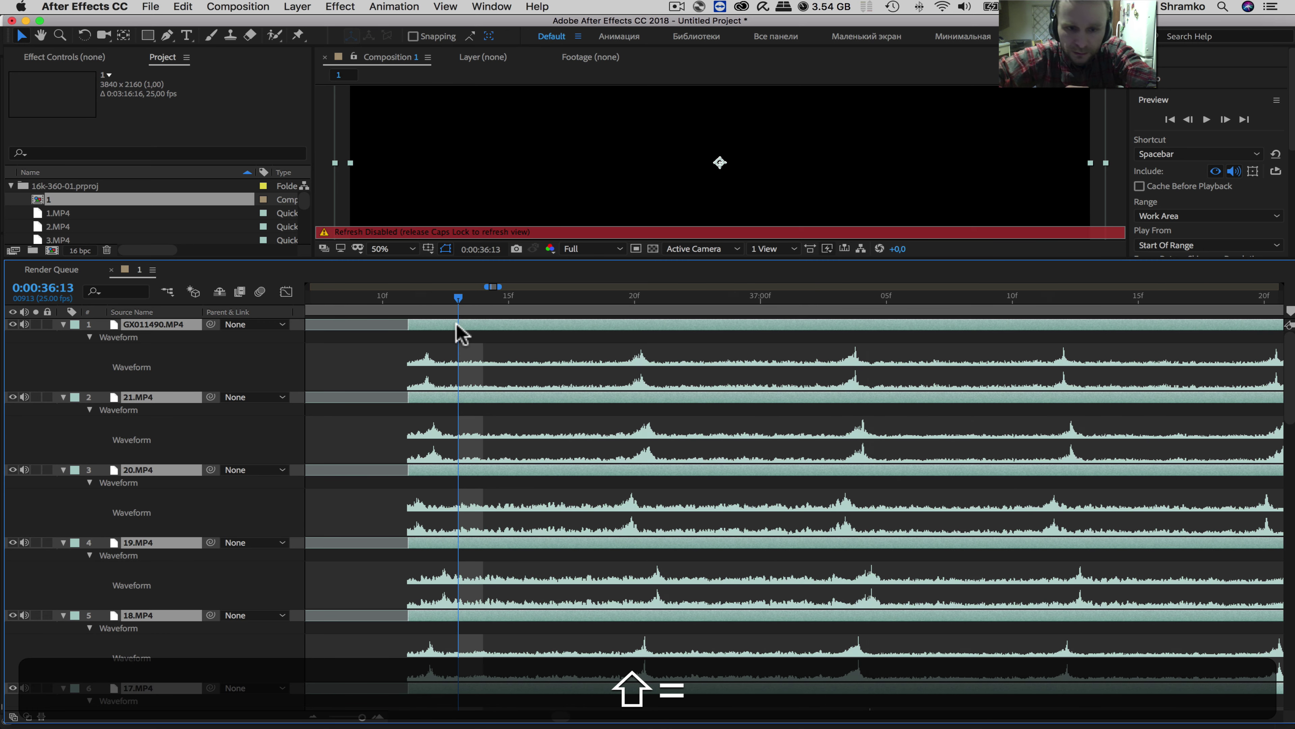
key(shift+minus)
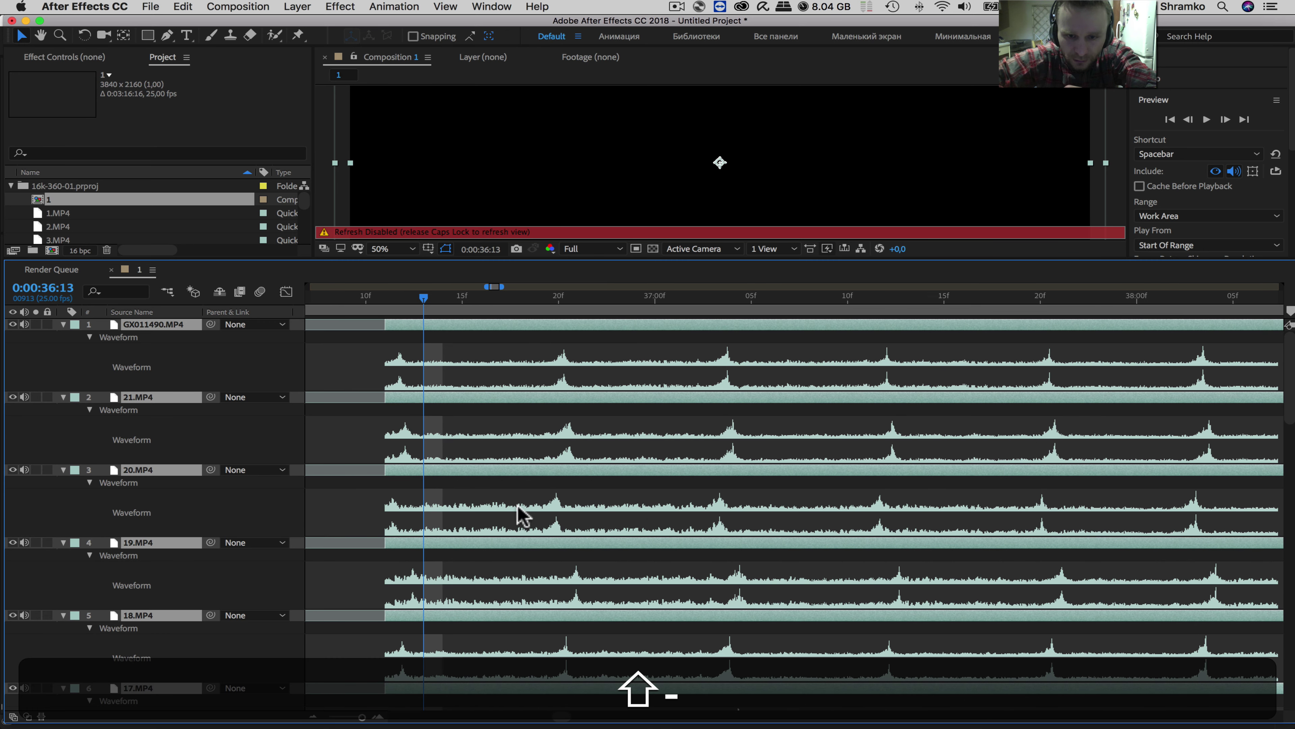
click(604, 506)
mouse_move(734, 471)
mouse_down()
mouse_move(766, 471)
mouse_move(744, 474)
mouse_up()
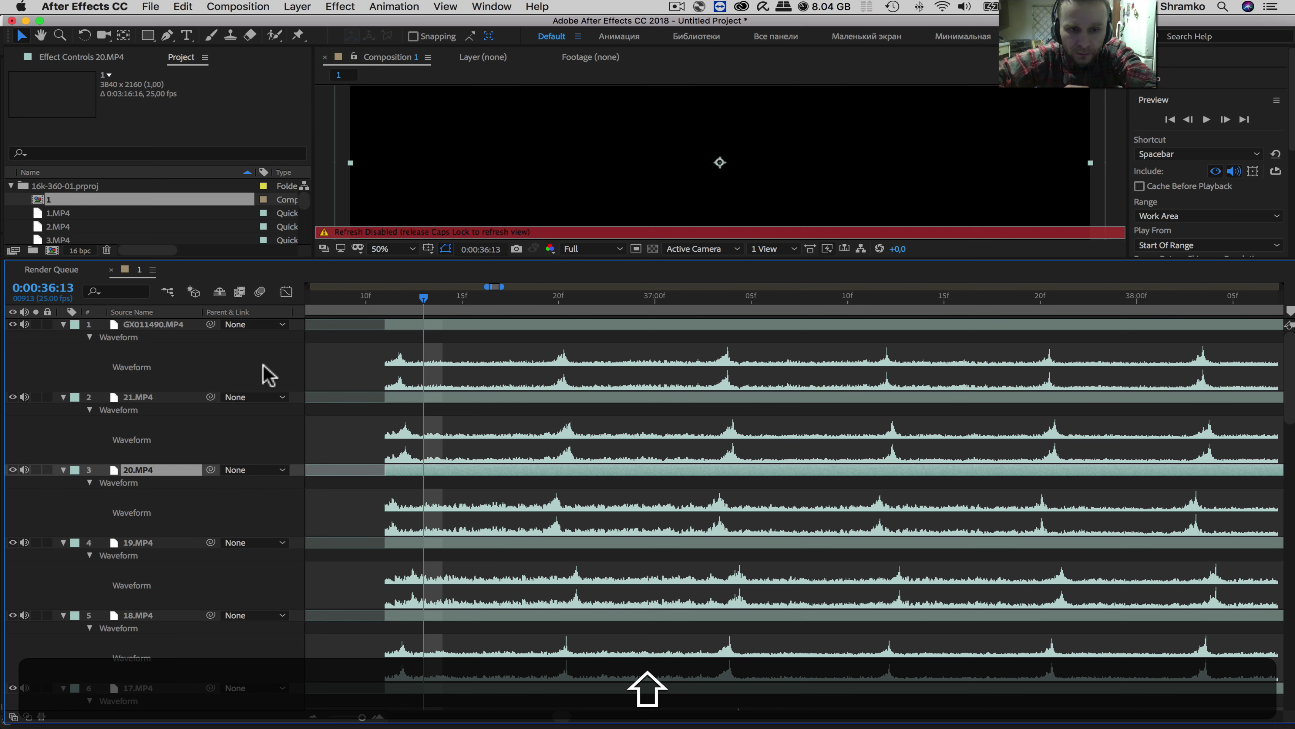
Start the work area at 0:00:36:12 and trim the composition to the work area
key(minus)
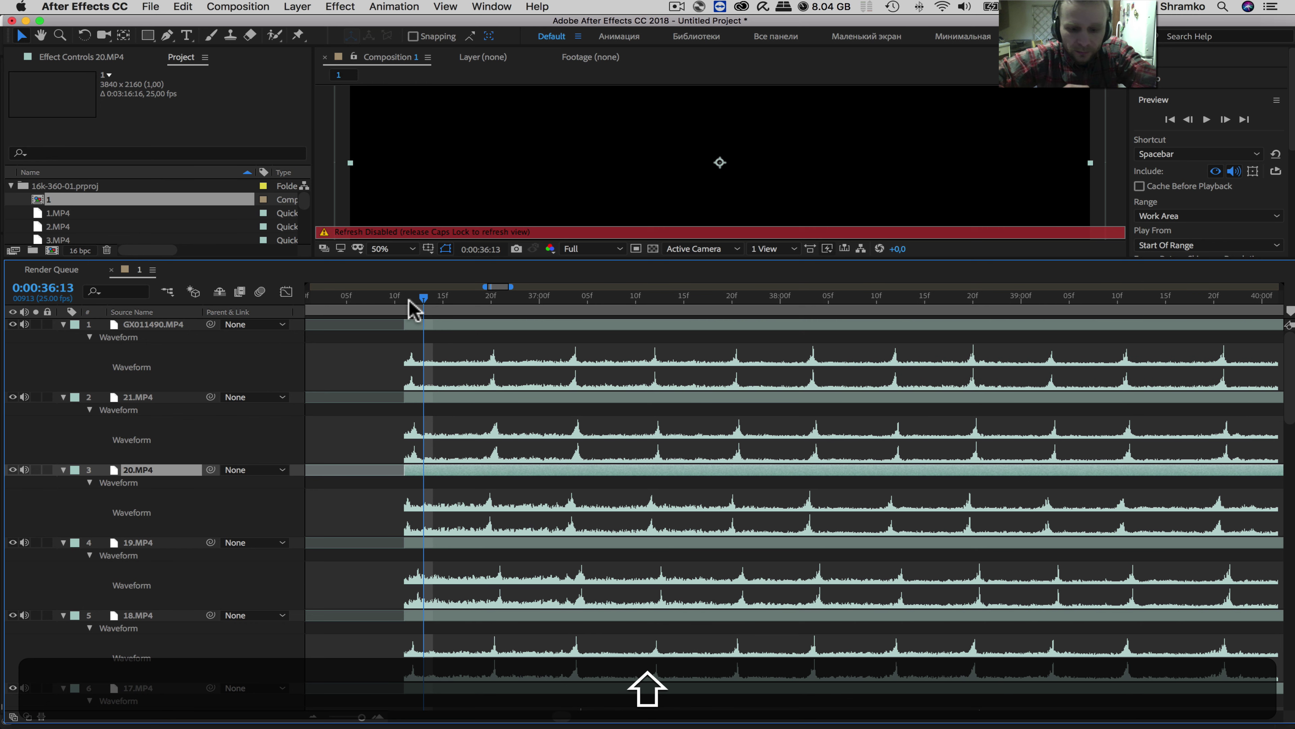
key(shift+b)
shift+click(415, 297)
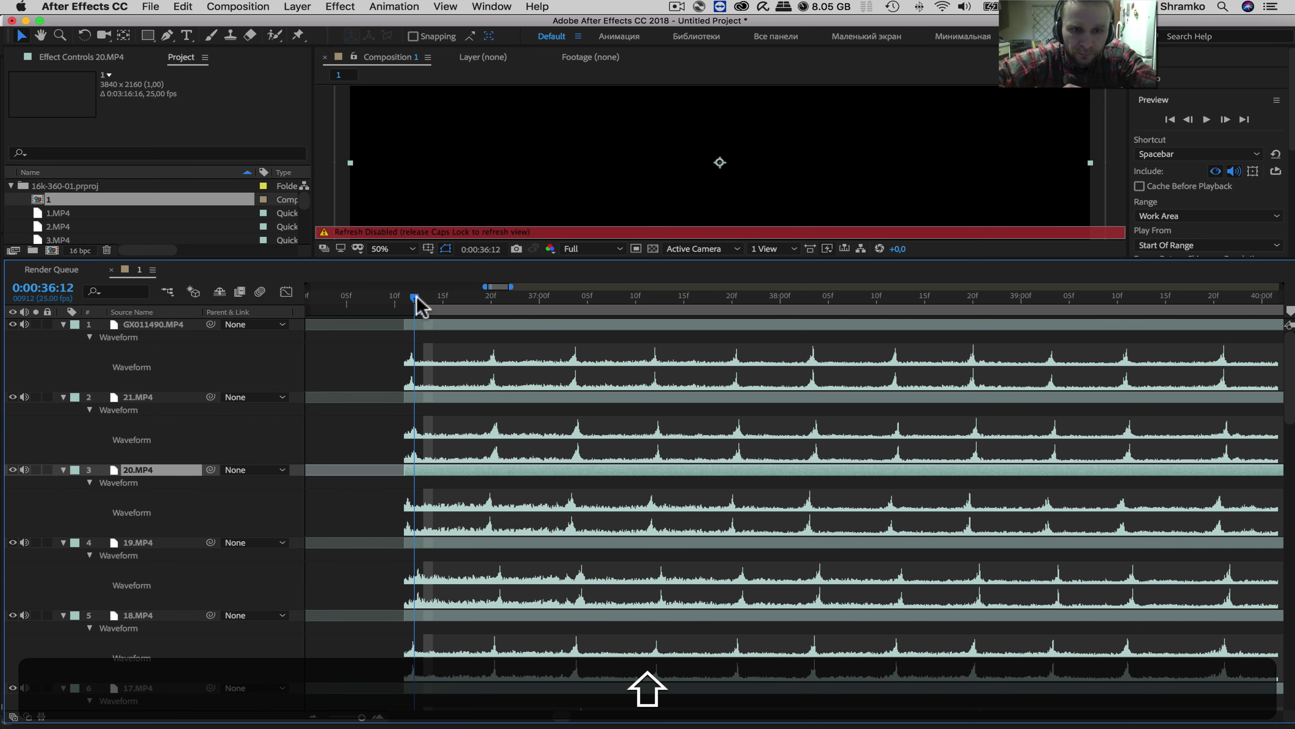
key(shift+b)
right_click(430, 310)
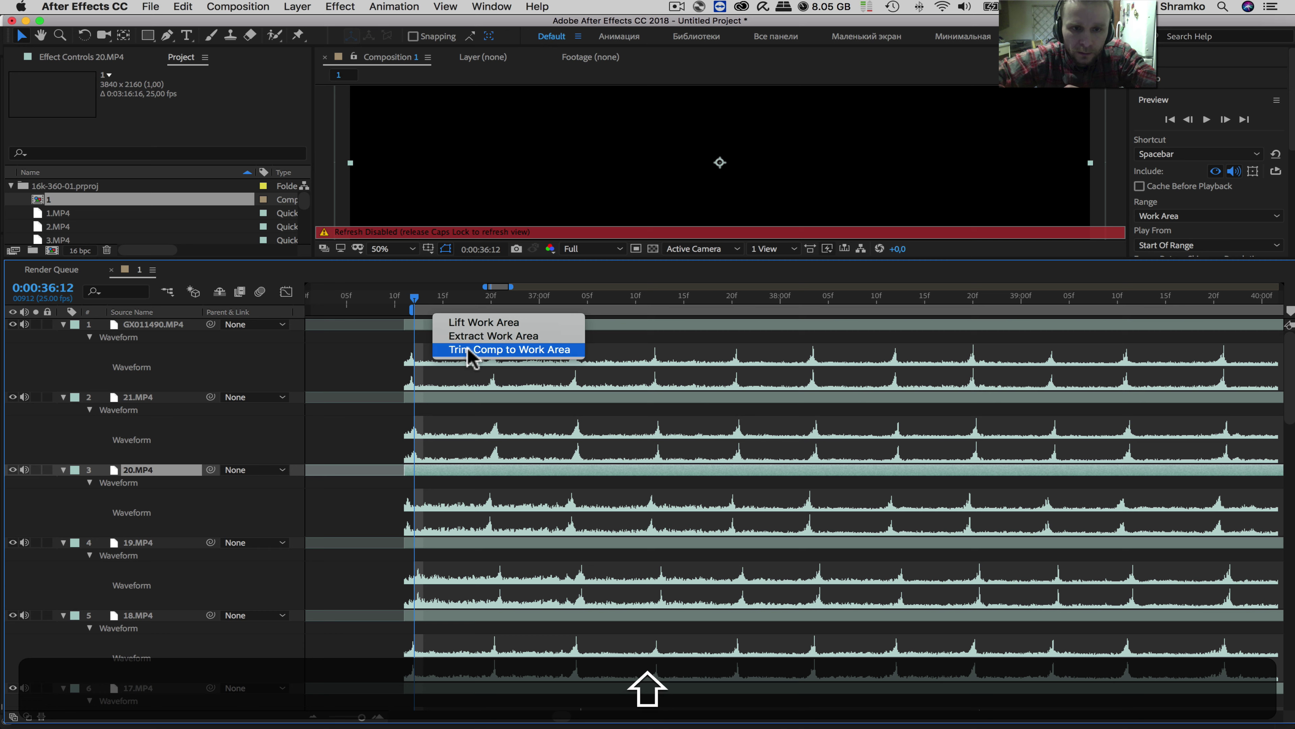
click(474, 350)
Collapse the waveform displays of all layers in the composition and clear the layer selection
key(shift+minus)
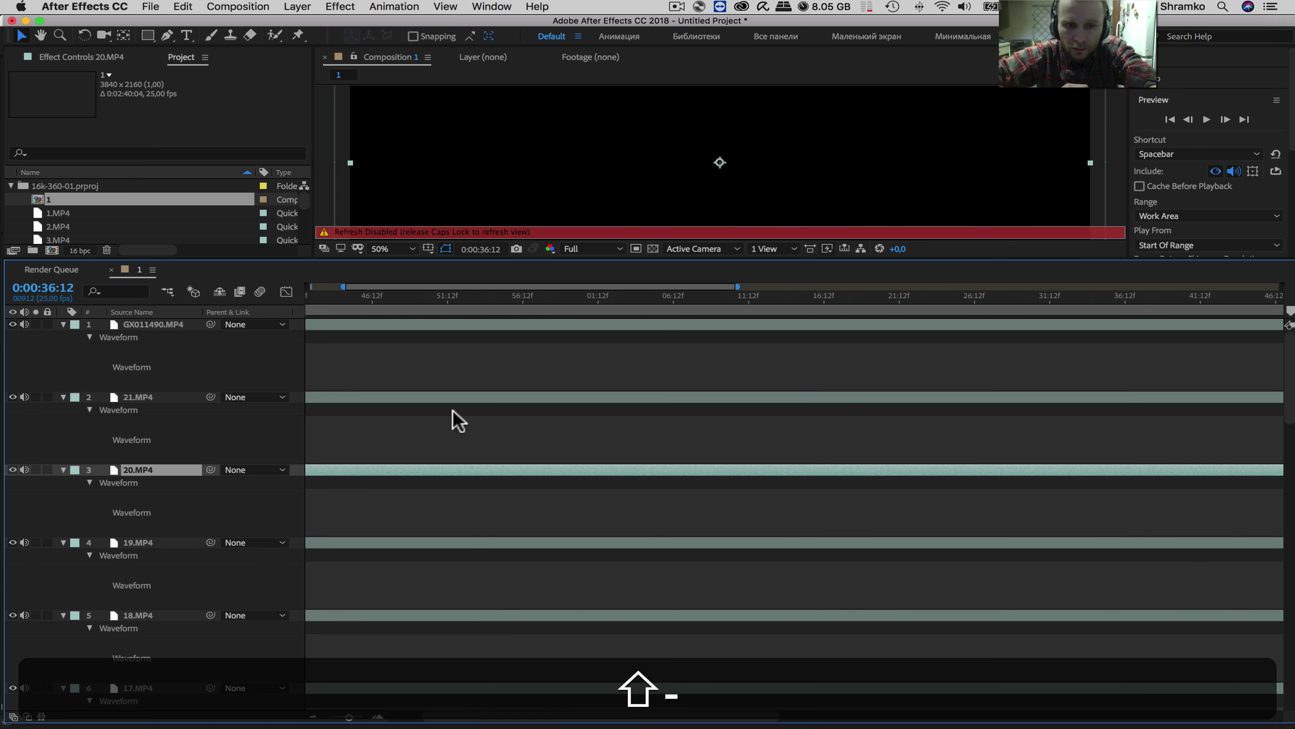
key(super+shift+a)
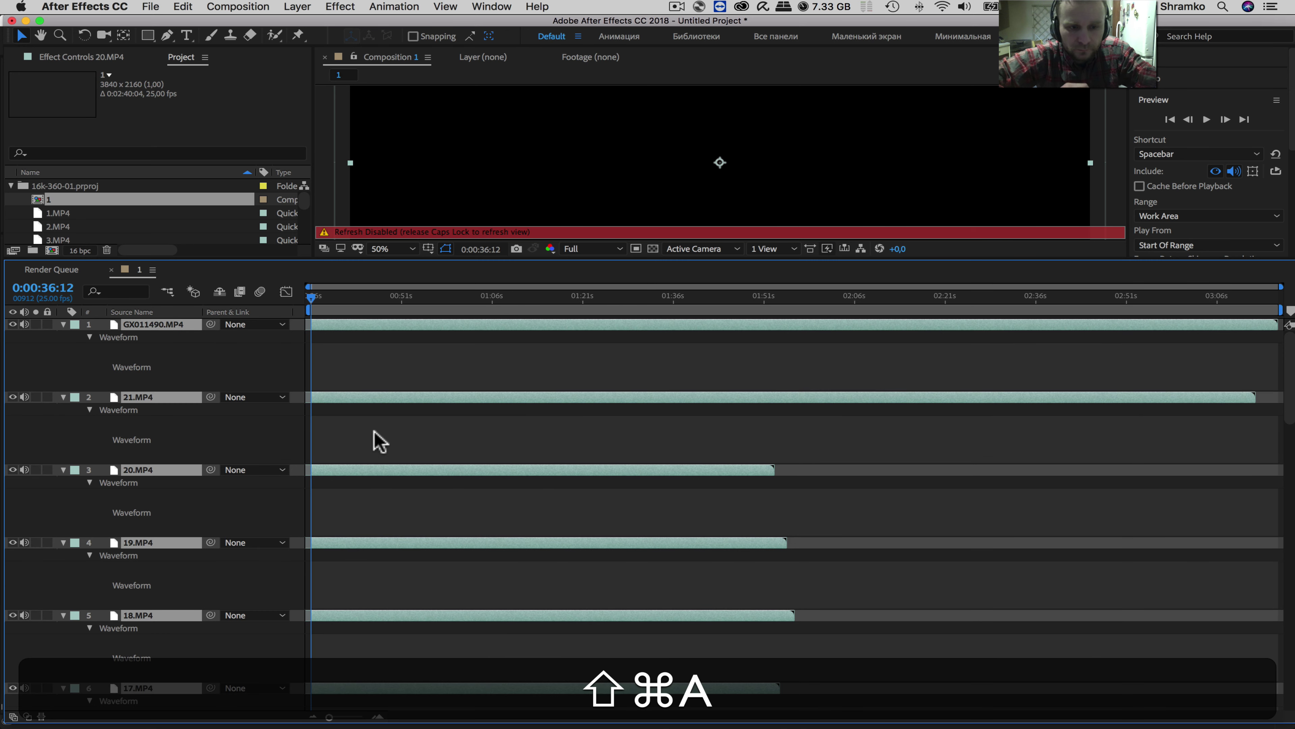
key(super+shift+l)
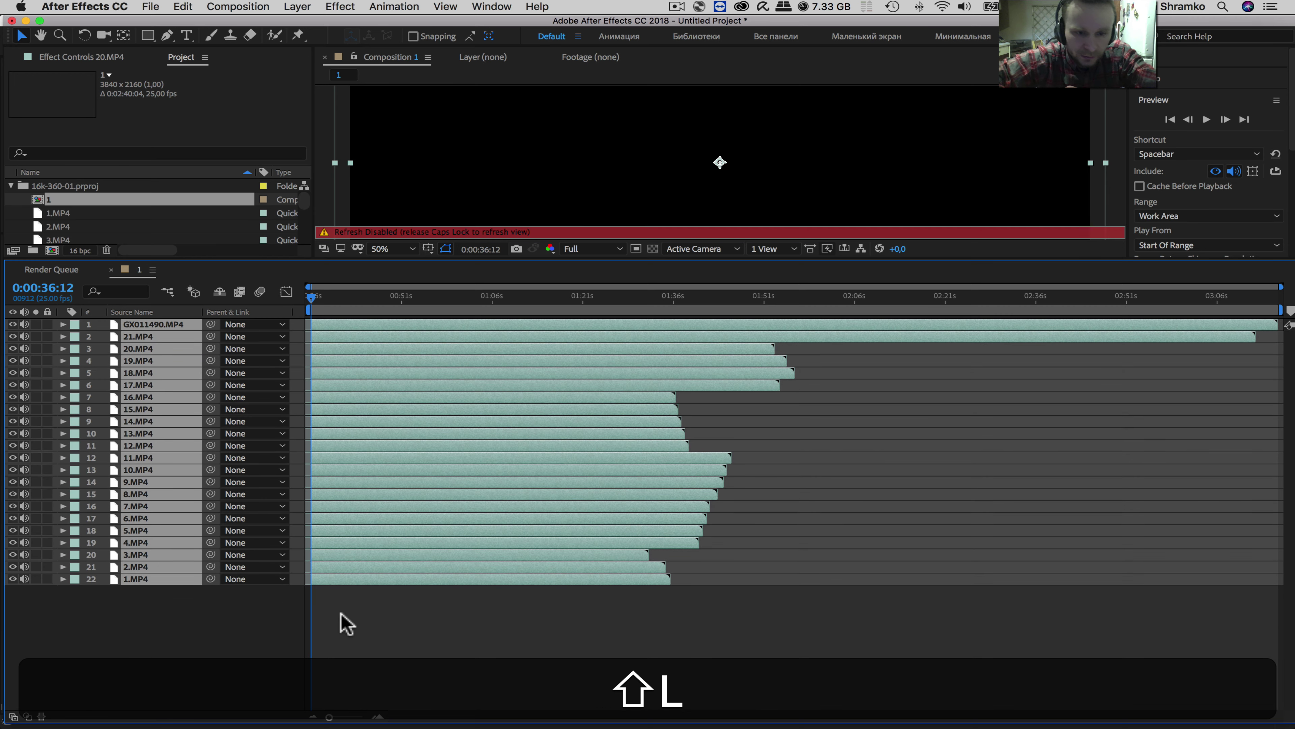
shift+click(155, 620)
Apply the RE:Vision Twixtor Pro effect to the 1.MP4 layer
click(145, 579)
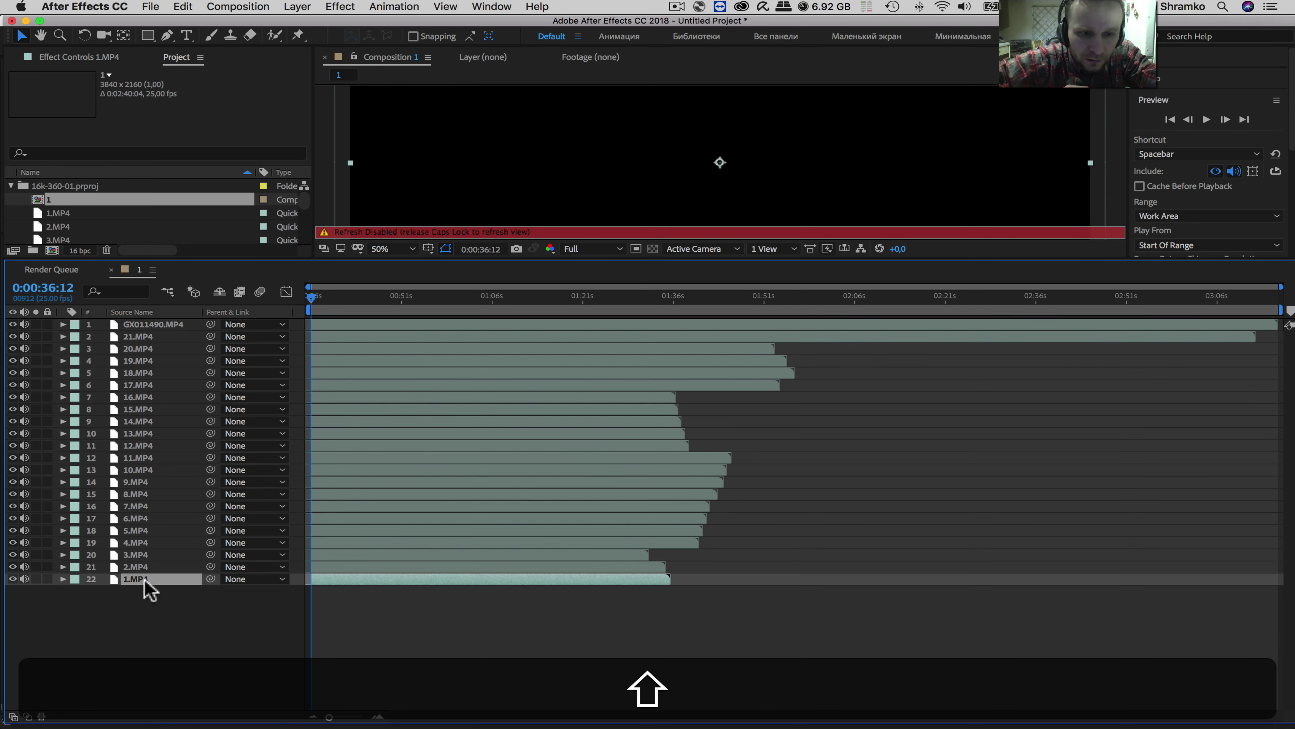
right_click(145, 582)
mouse_move(239, 523)
mouse_move(249, 555)
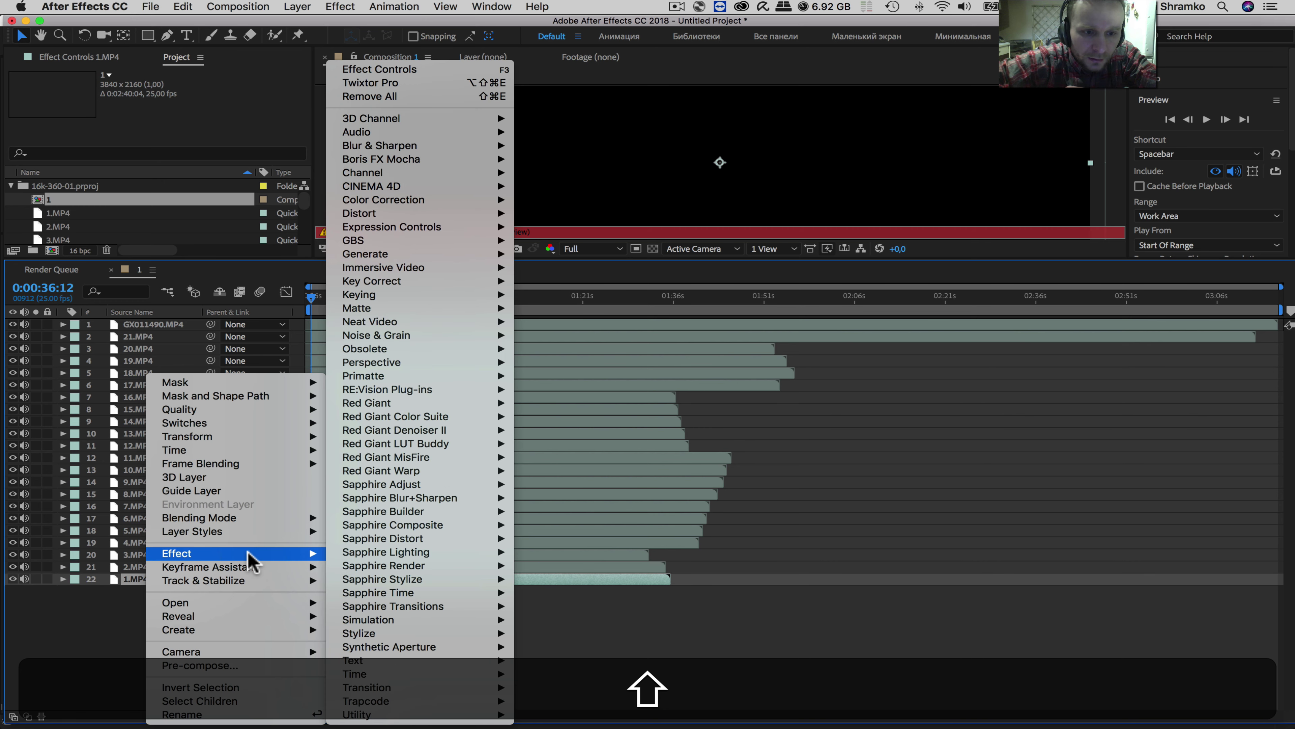
mouse_move(485, 391)
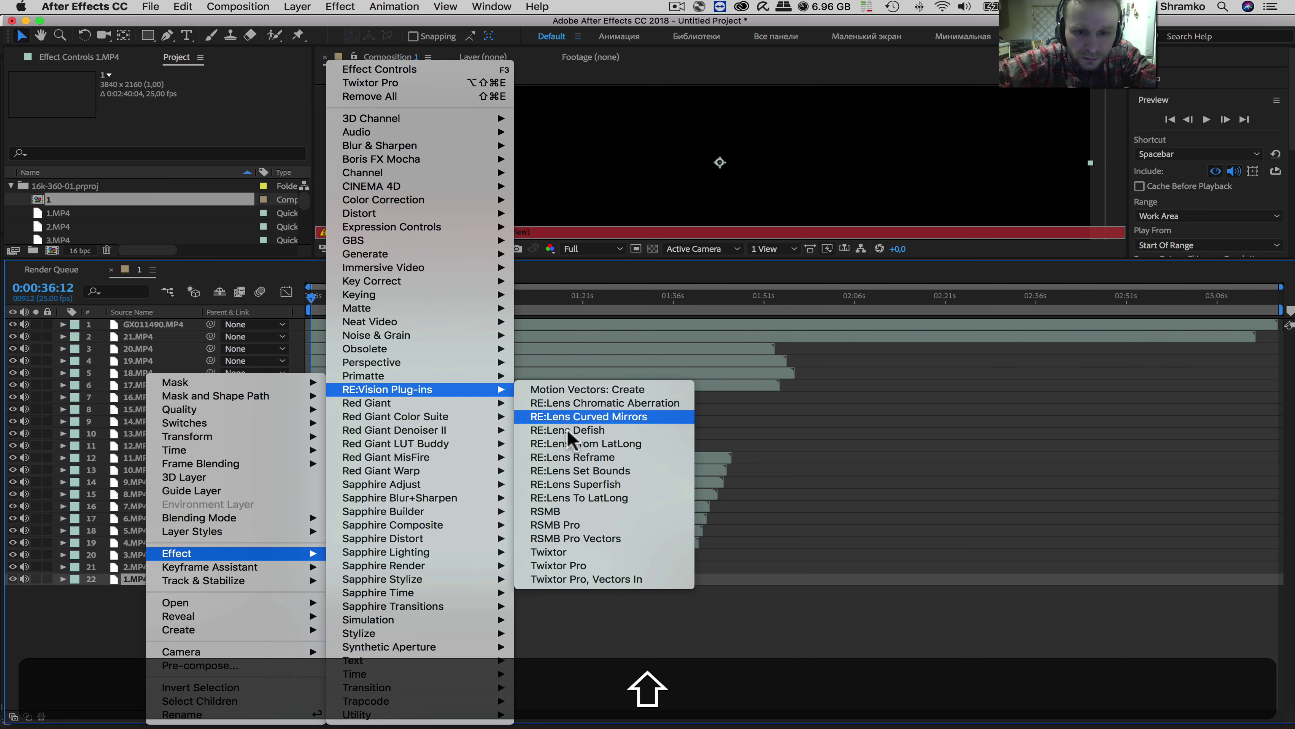
click(574, 565)
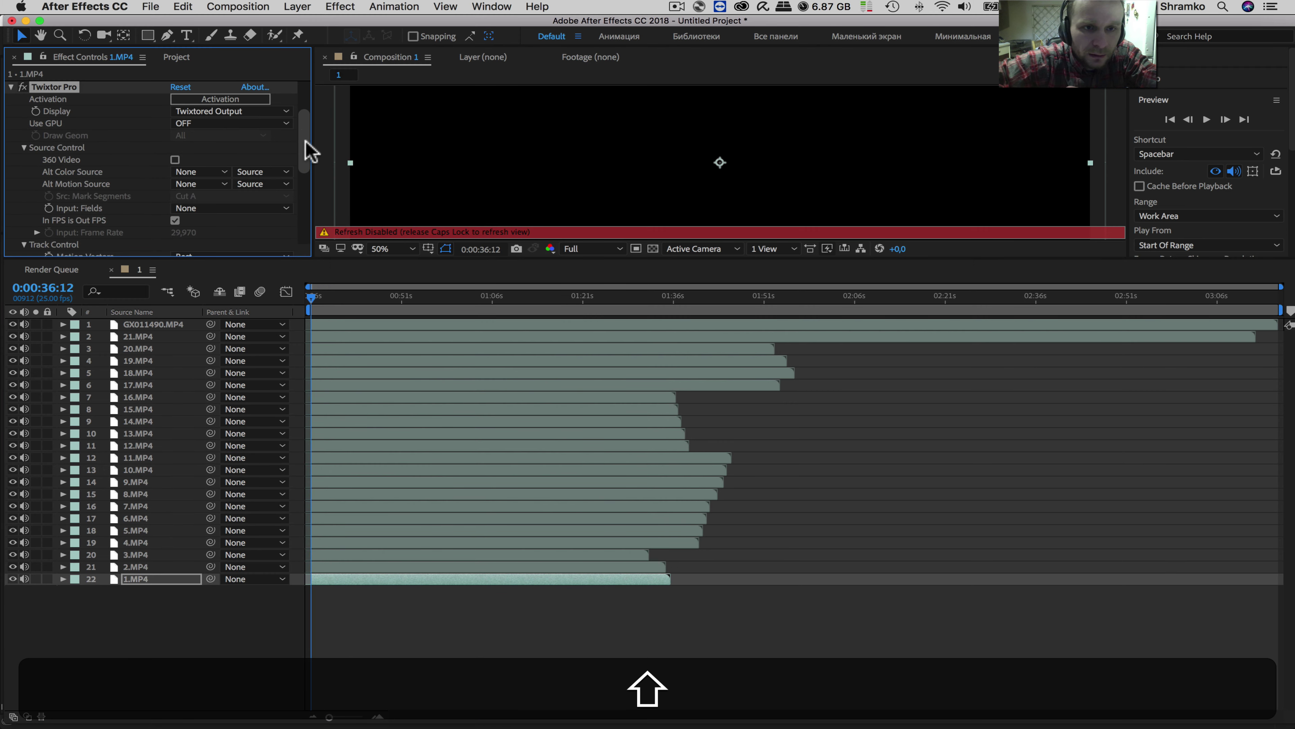
Set Twixtor Pro's Frame Interp to Motion Weighted Blend and check its Use GPU options
drag(306, 151, 285, 217)
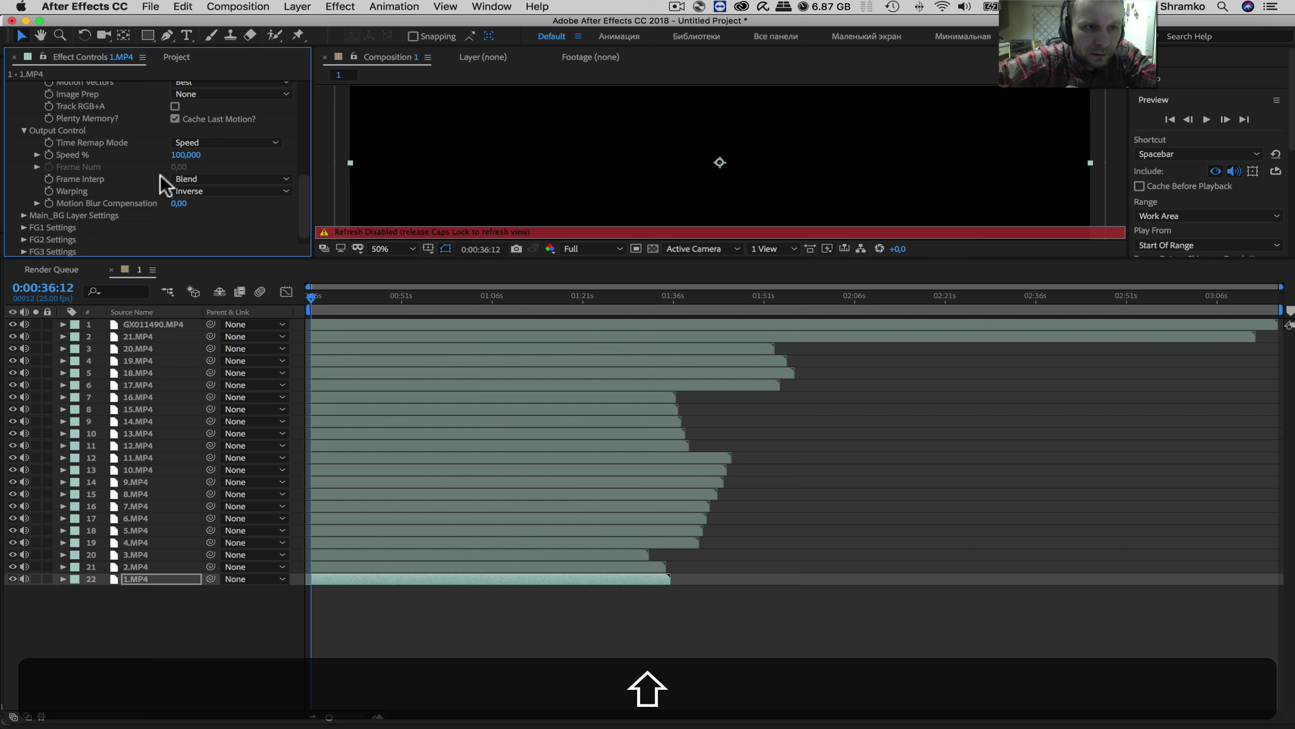
click(194, 179)
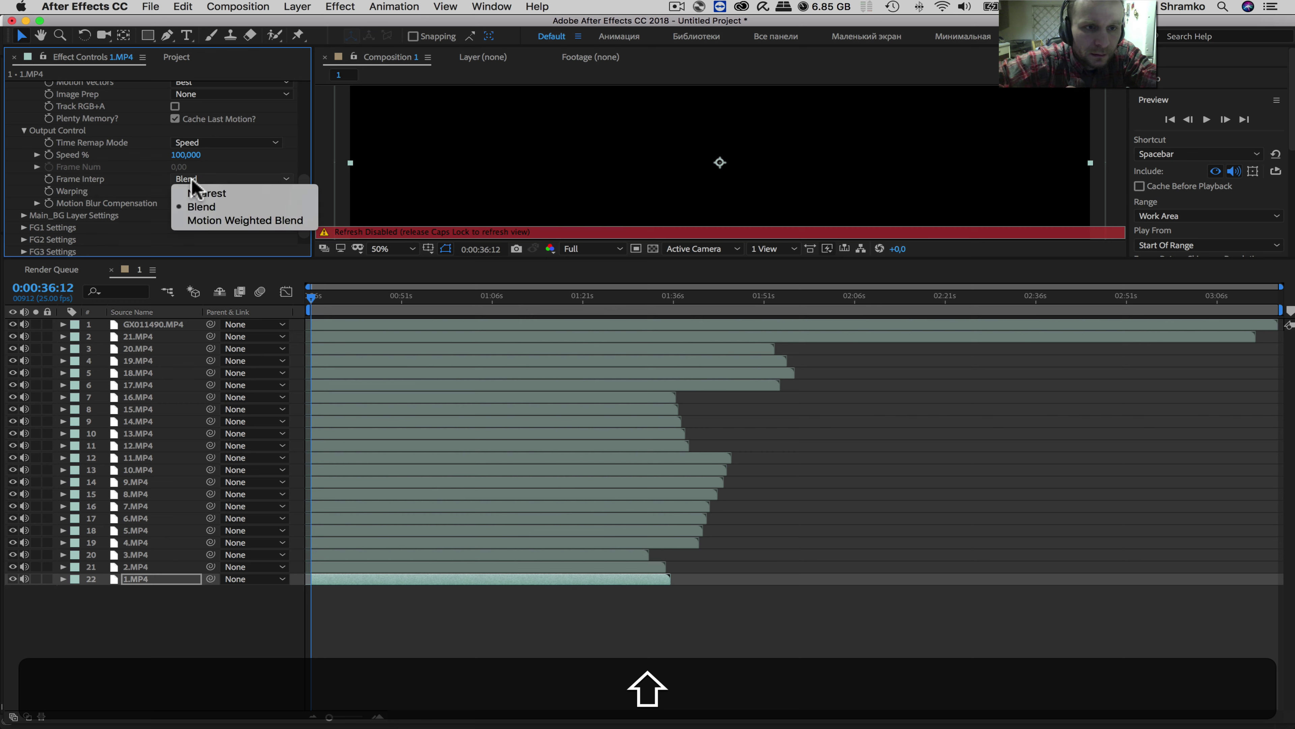
click(215, 221)
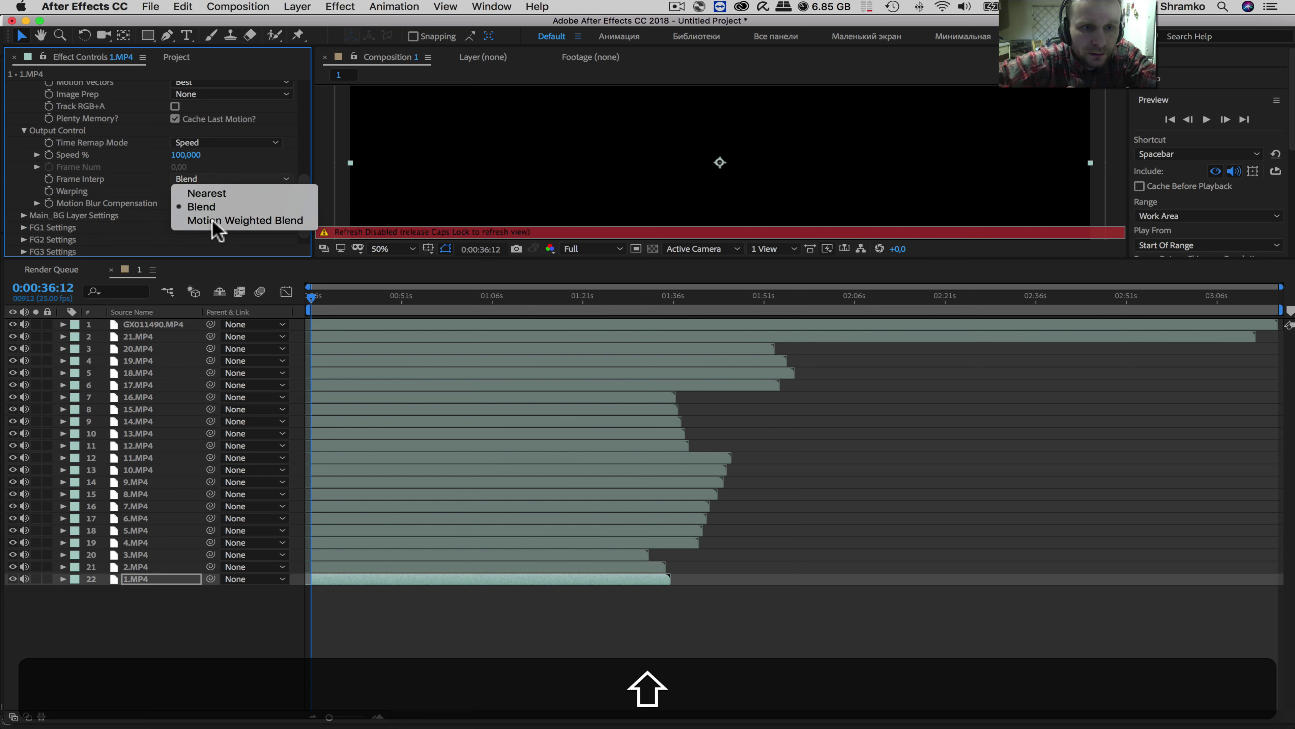
drag(305, 232, 333, 130)
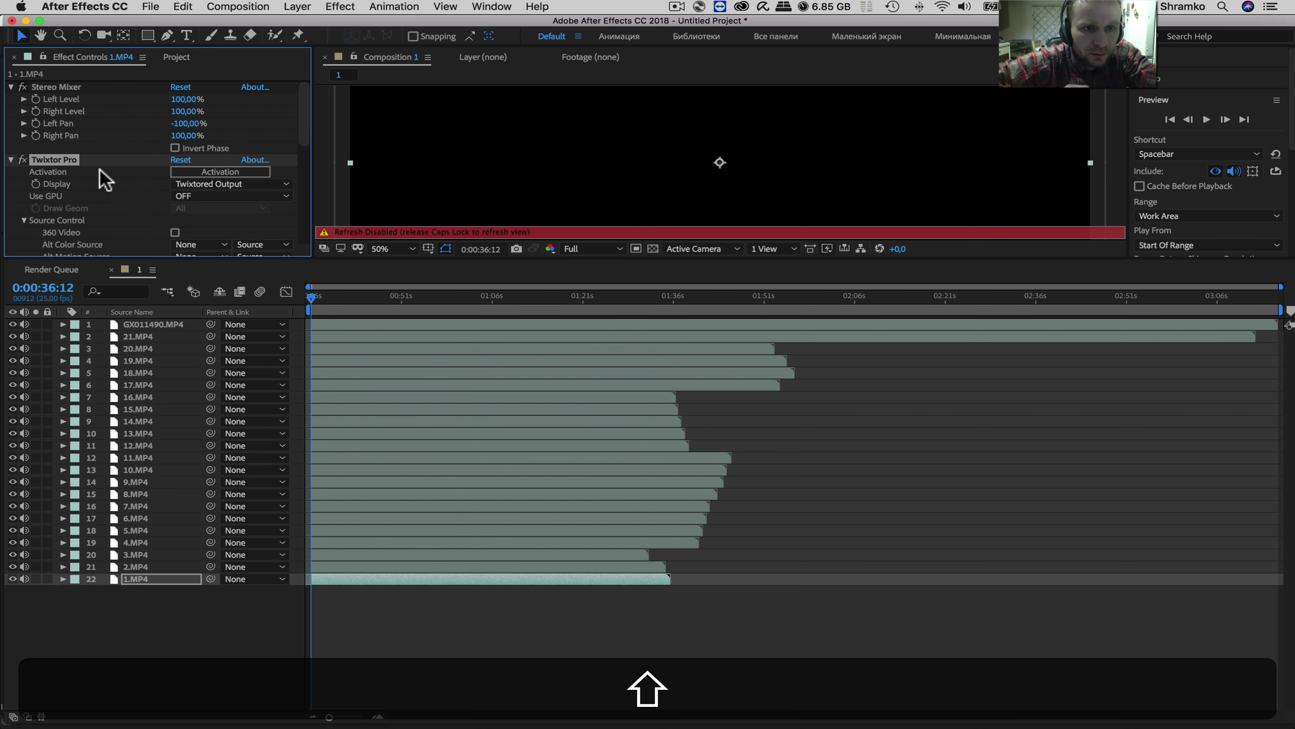
click(182, 197)
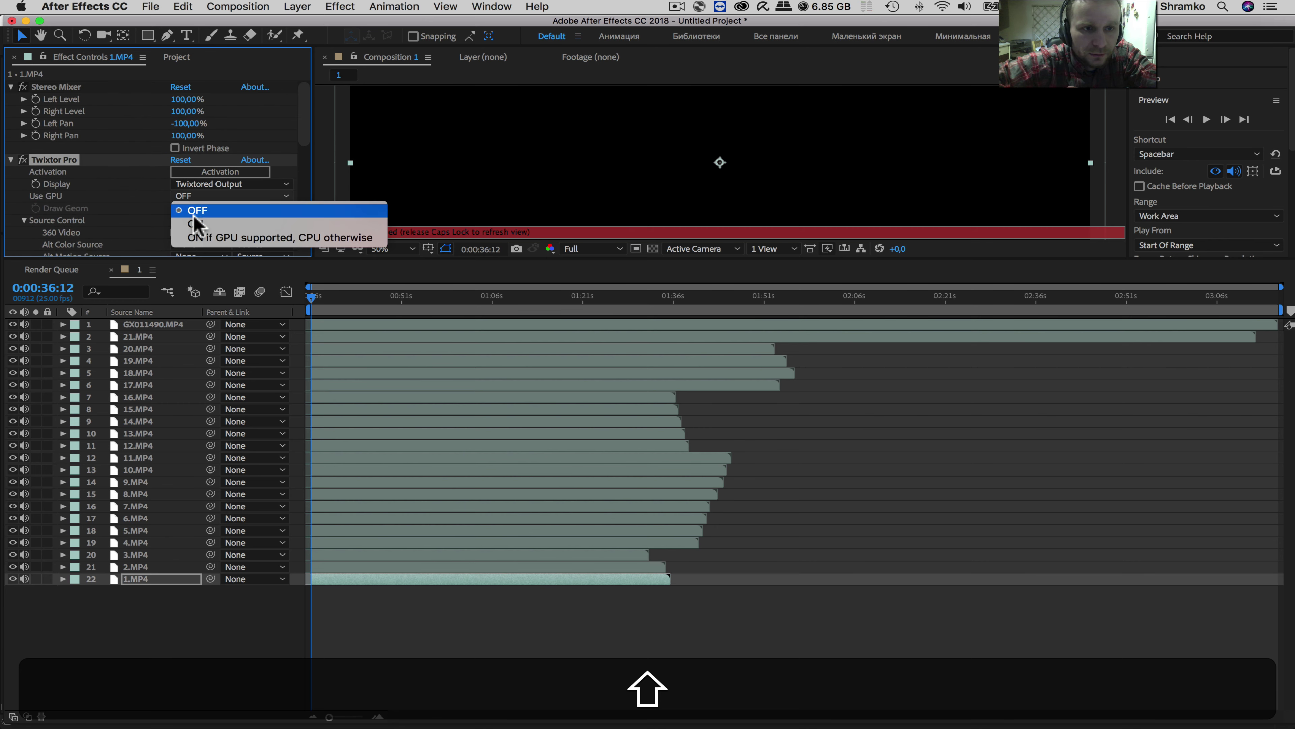
click(99, 196)
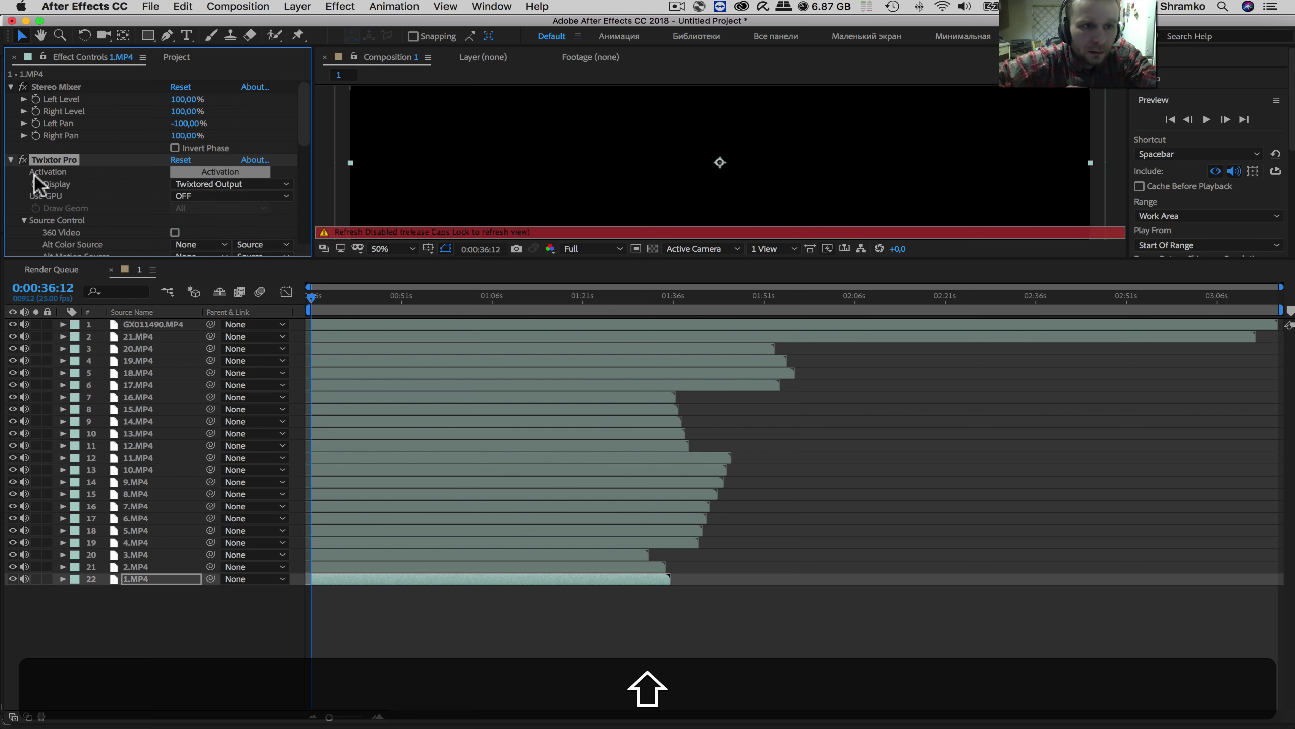
Copy the Twixtor Pro effect from 1.MP4 to all other layers, from 2.MP4 up to GX011490.MP4
key(shift+super+c)
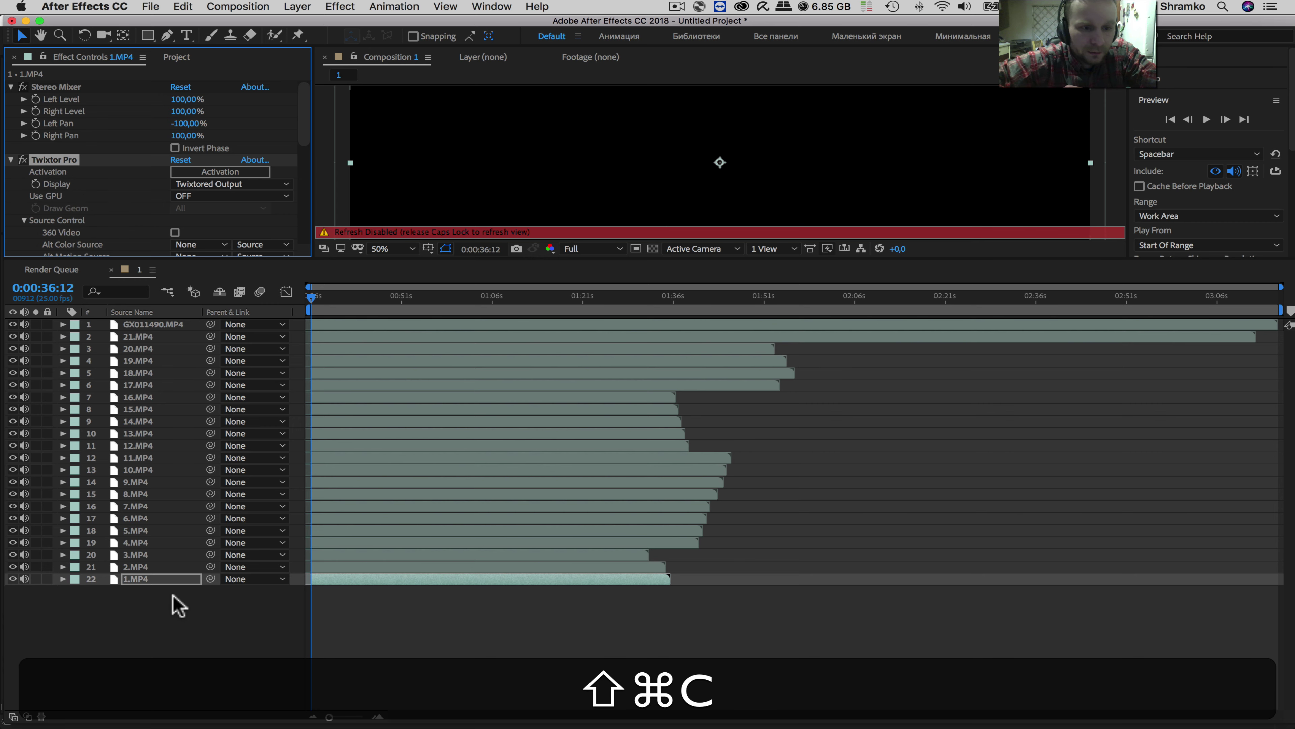
click(153, 610)
click(130, 566)
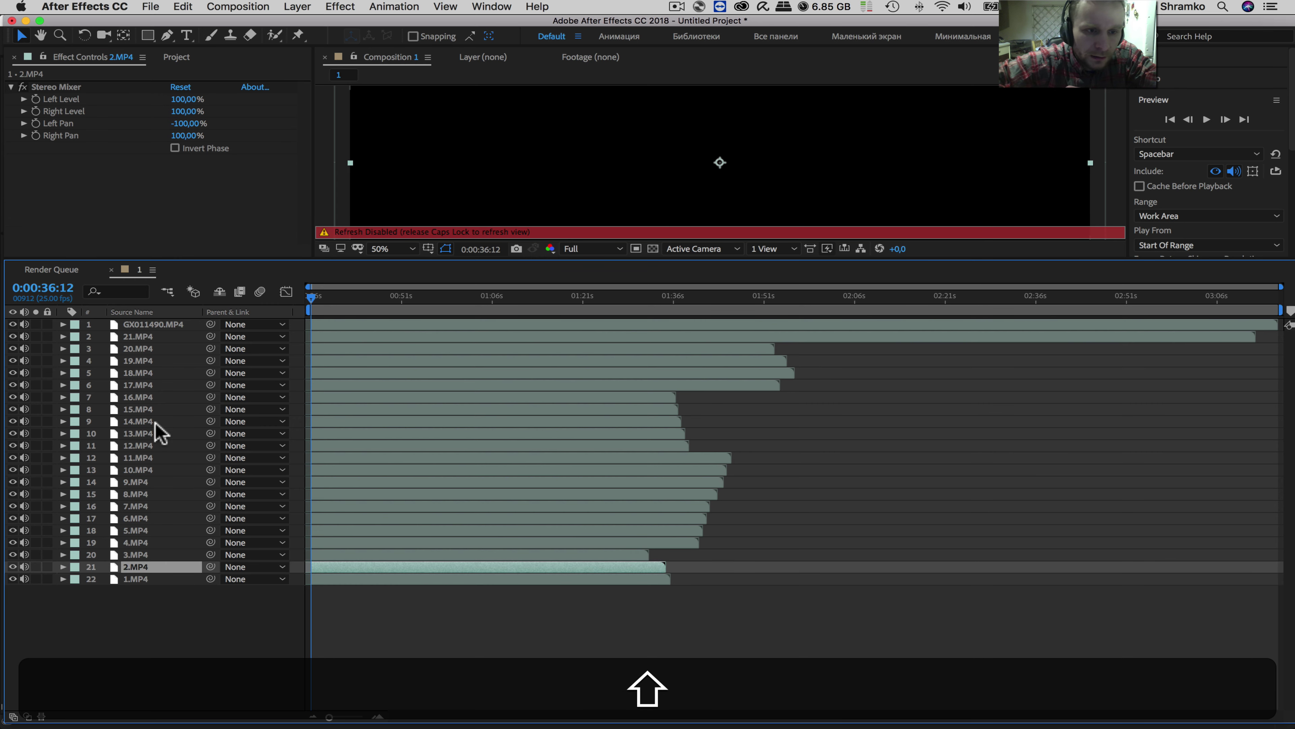
shift+click(140, 326)
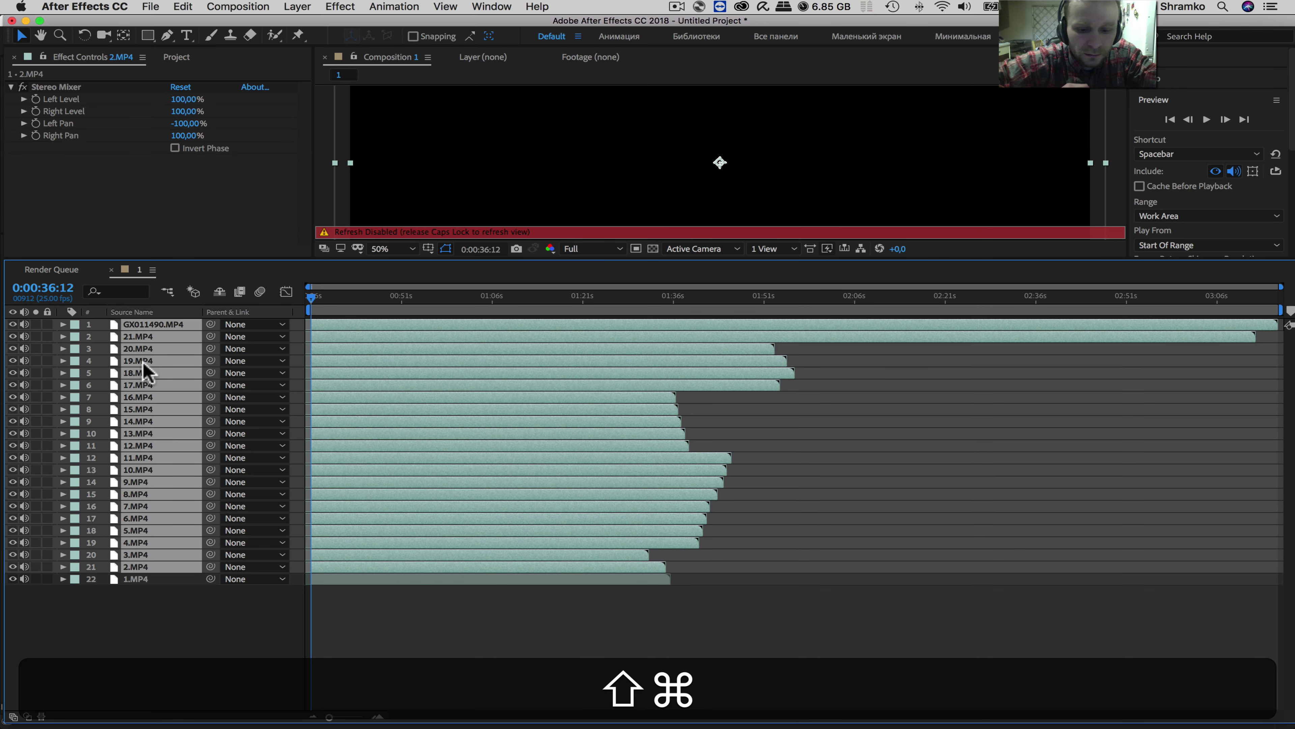
key(shift+super+v)
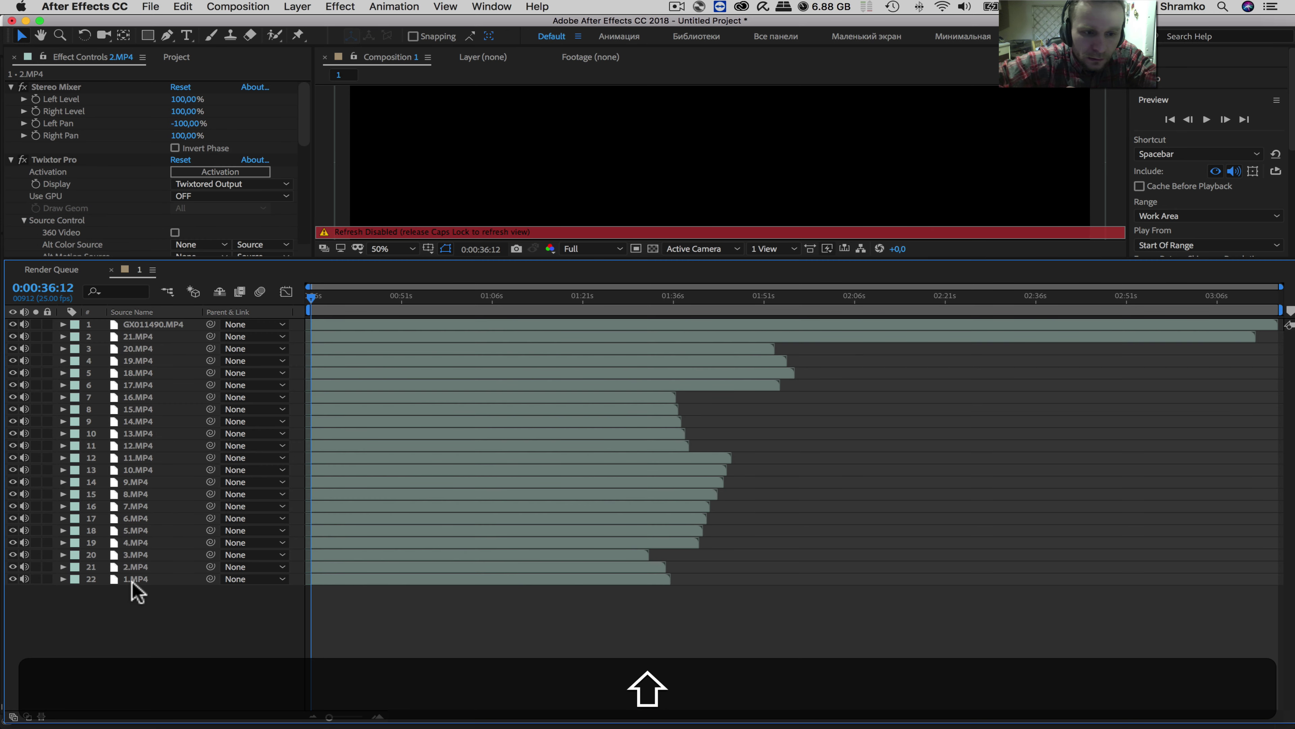
Pre-compose 1.MP4 with all attributes moved into the new composition and its duration adjusted to the layer's time span
click(133, 580)
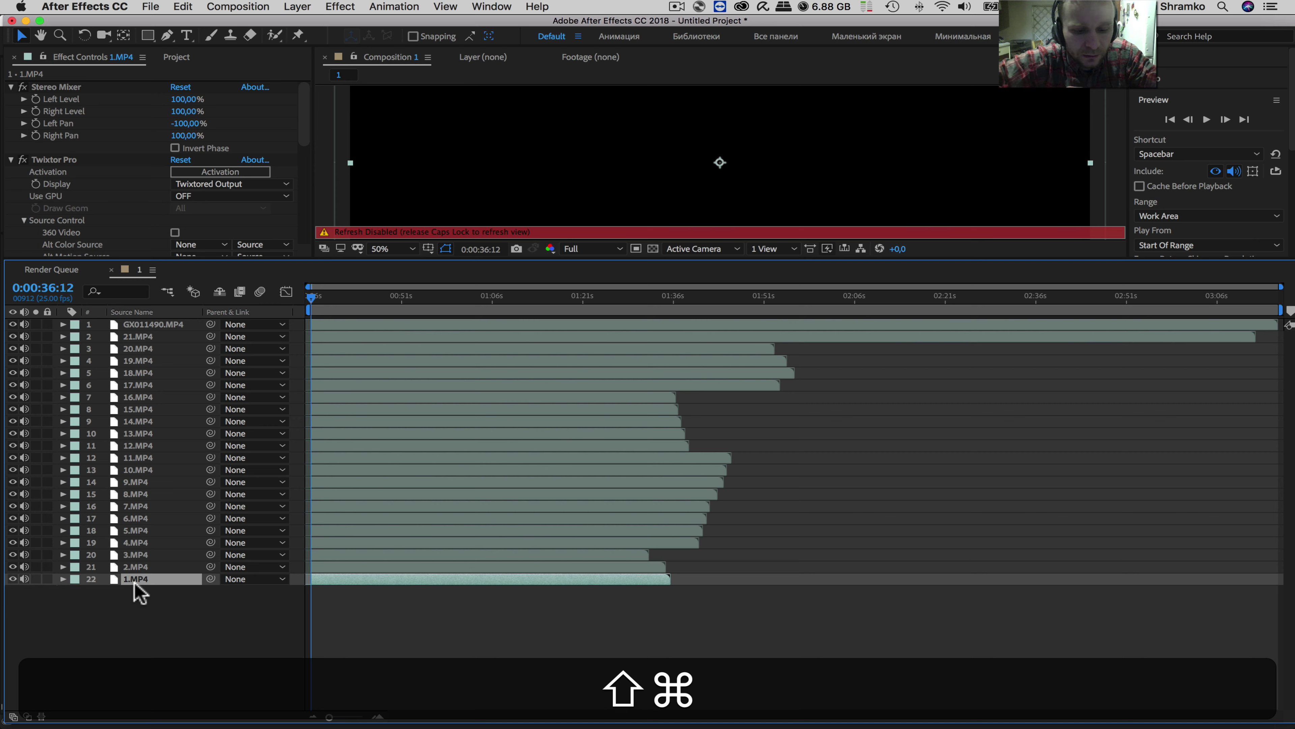
key(shift+super+c)
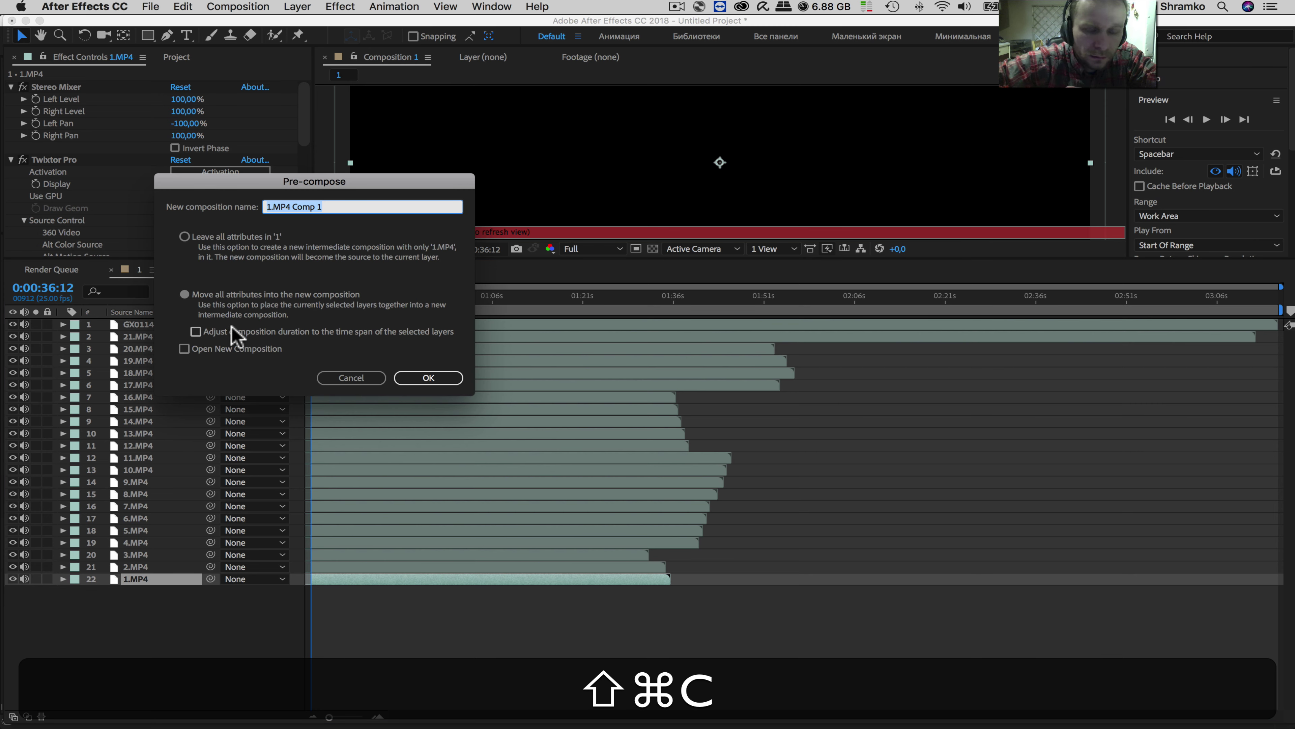
click(196, 332)
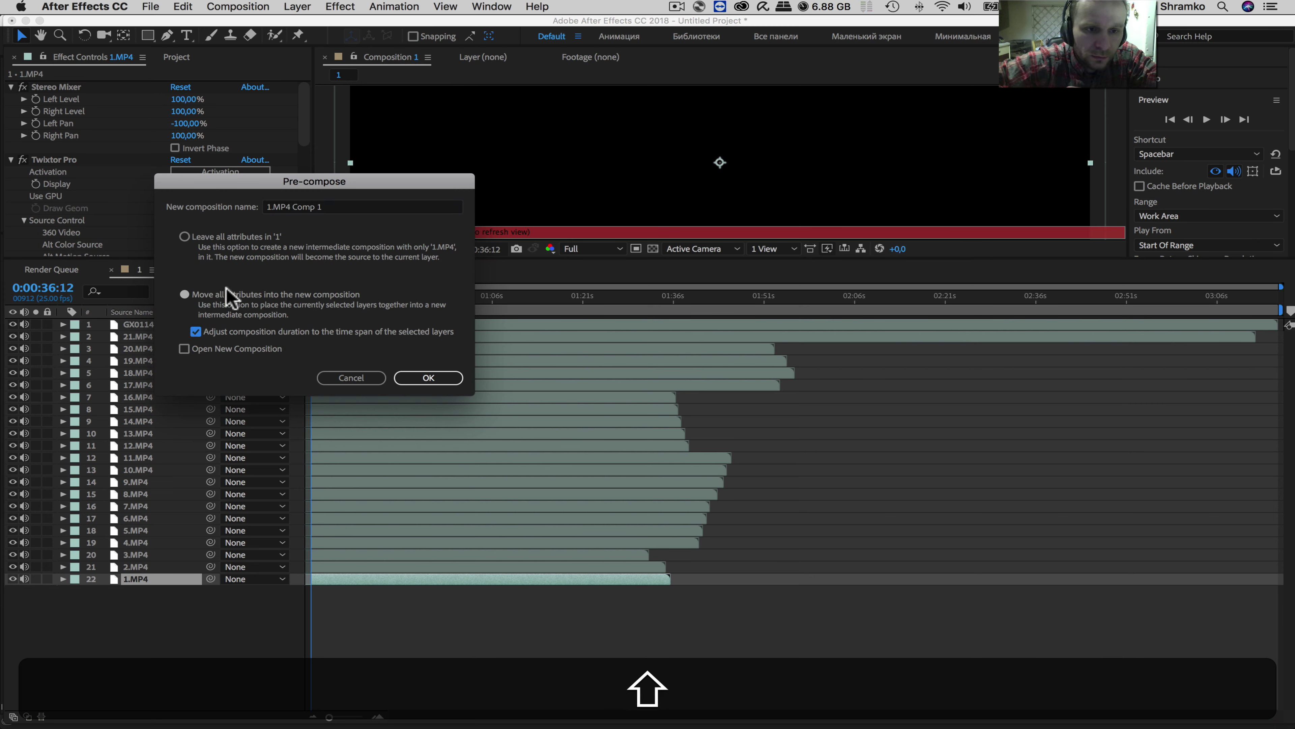
click(428, 379)
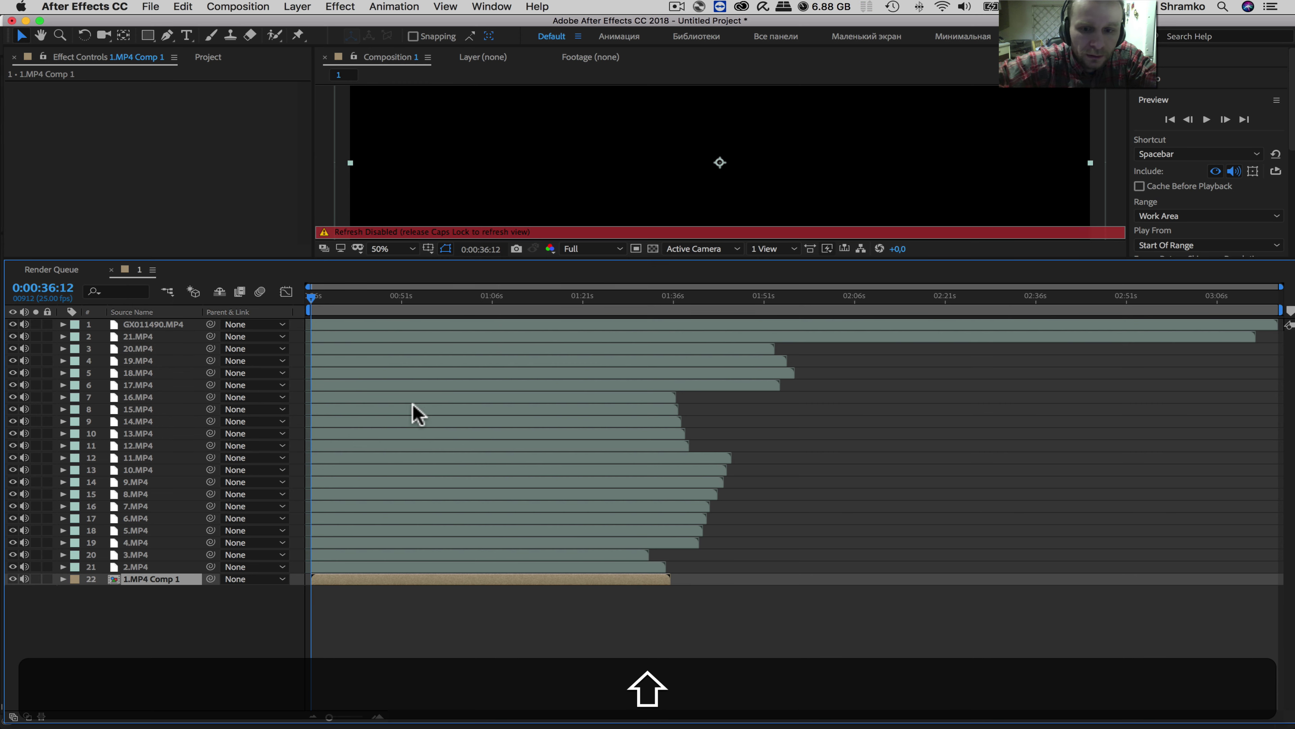
Pre-compose the layers 2.MP4, 3.MP4, 4.MP4 and 5.MP4 individually with the same settings and default names
click(148, 566)
key(shift+super+c)
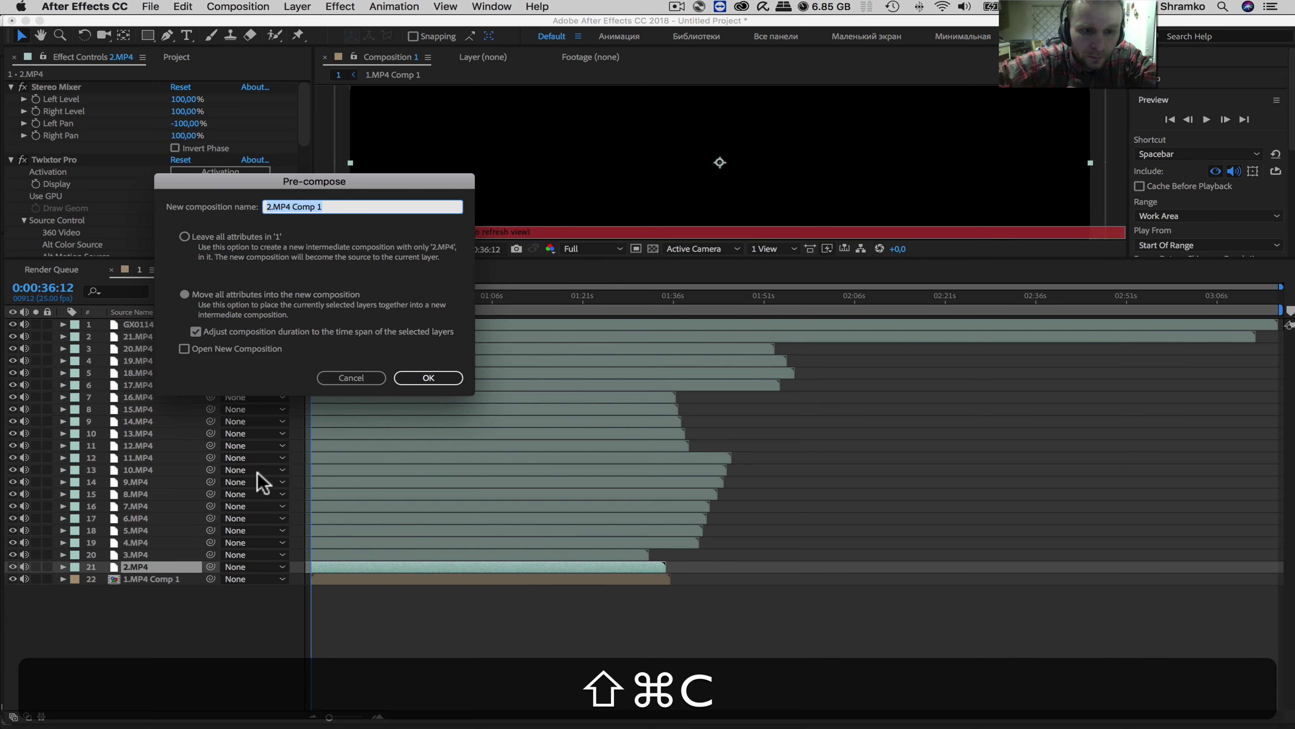
key(Return)
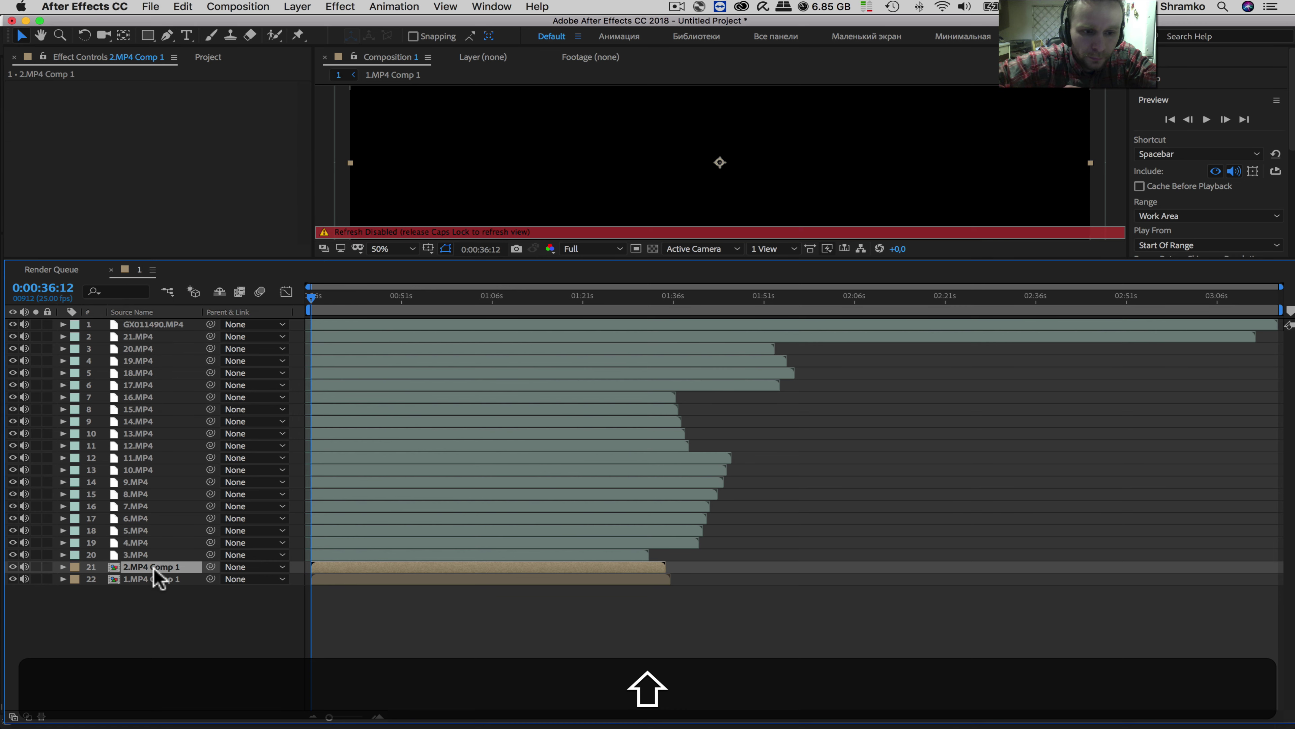
click(146, 554)
key(shift+super+c)
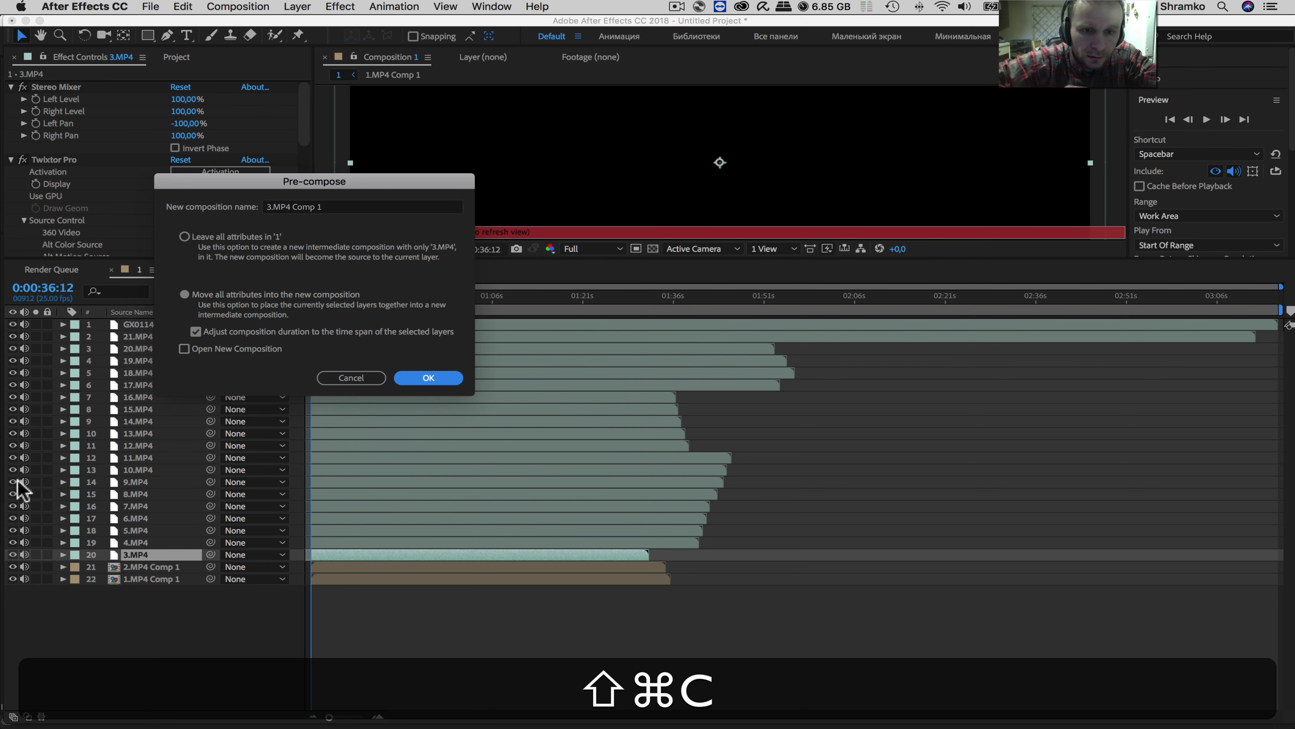
key(Return)
click(130, 542)
key(shift+super+c)
key(Return)
click(128, 531)
key(shift+super+c)
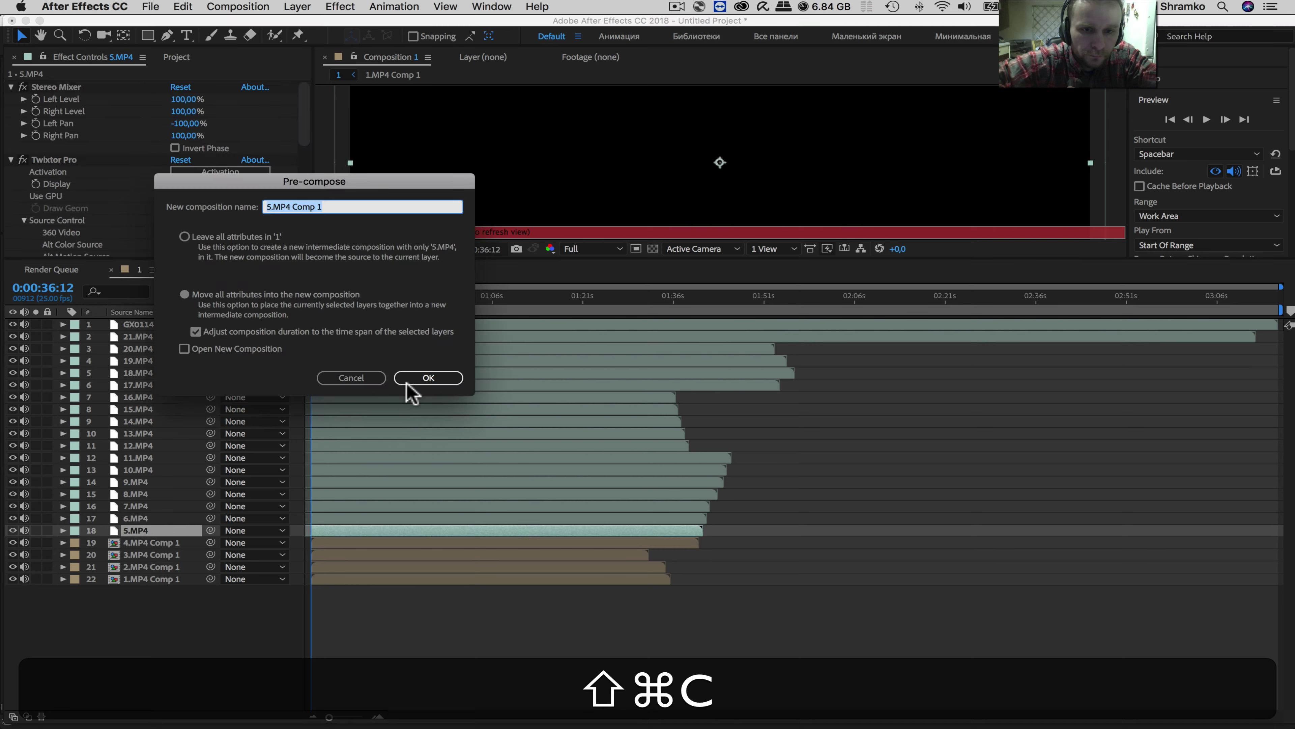
click(428, 379)
Pre-compose the layers 6.MP4, 7.MP4, 8.MP4 and 9.MP4 individually with the same settings and default names
click(133, 518)
key(shift+super+c)
click(428, 379)
click(187, 506)
key(shift+super+c)
key(Return)
click(135, 493)
key(shift+super+c)
key(Return)
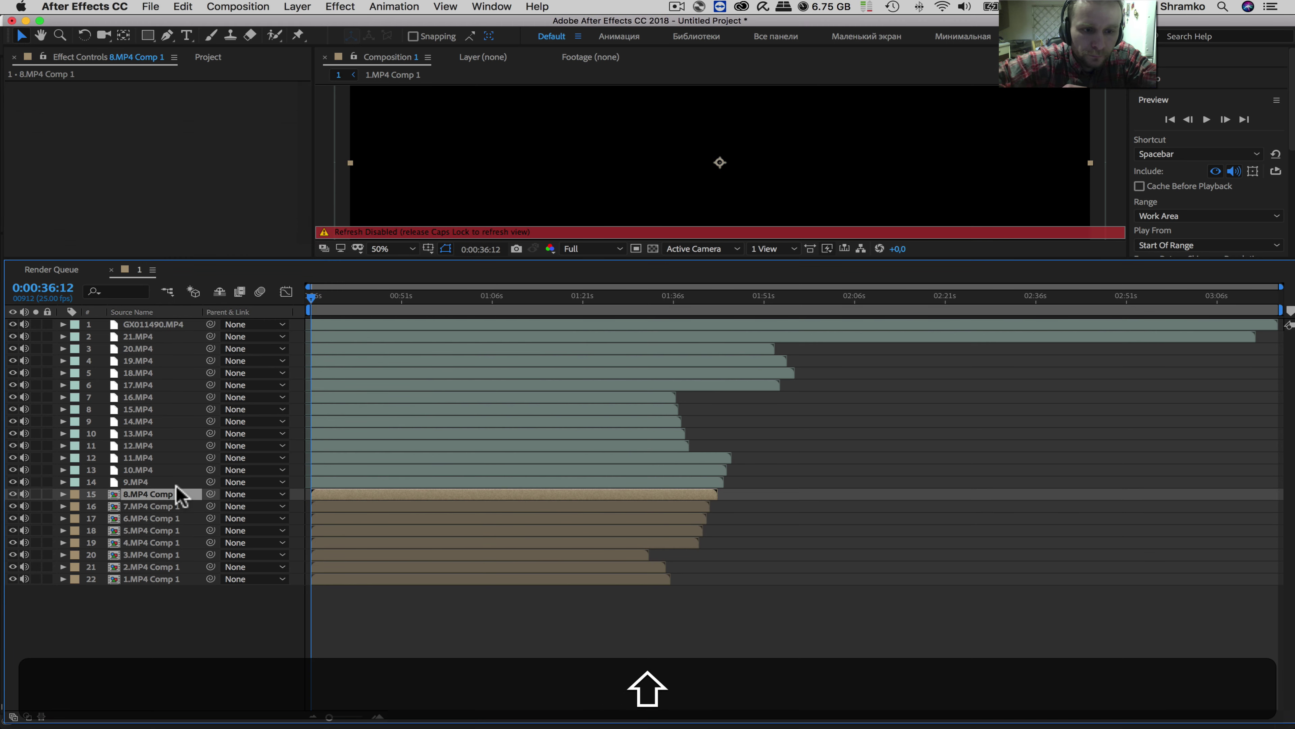
click(135, 481)
key(shift+super+c)
key(Return)
Pre-compose the layers 10.MP4, 11.MP4, 12.MP4 and 13.MP4 individually with the same settings and default names
click(137, 469)
key(shift+super+c)
key(Return)
click(138, 457)
key(shift+super+c)
click(419, 380)
click(137, 446)
key(shift+super+c)
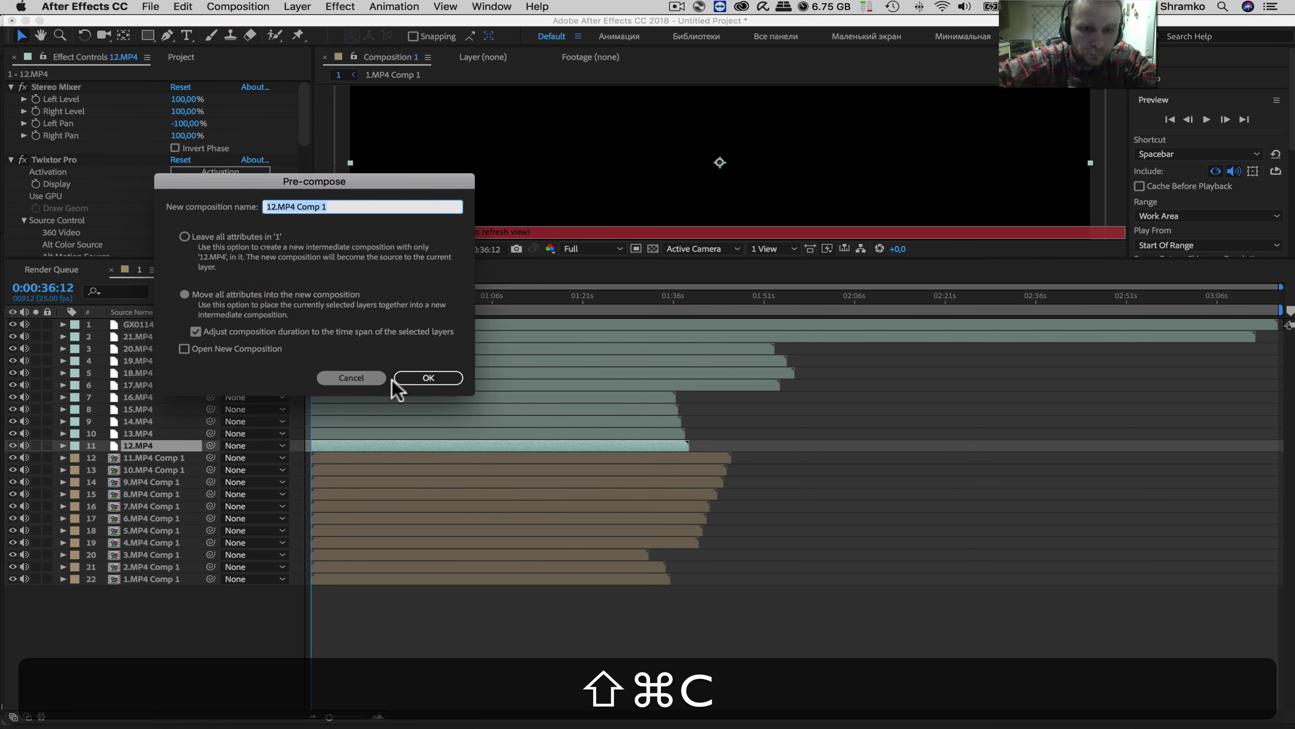
click(403, 380)
click(189, 433)
key(shift+super+c)
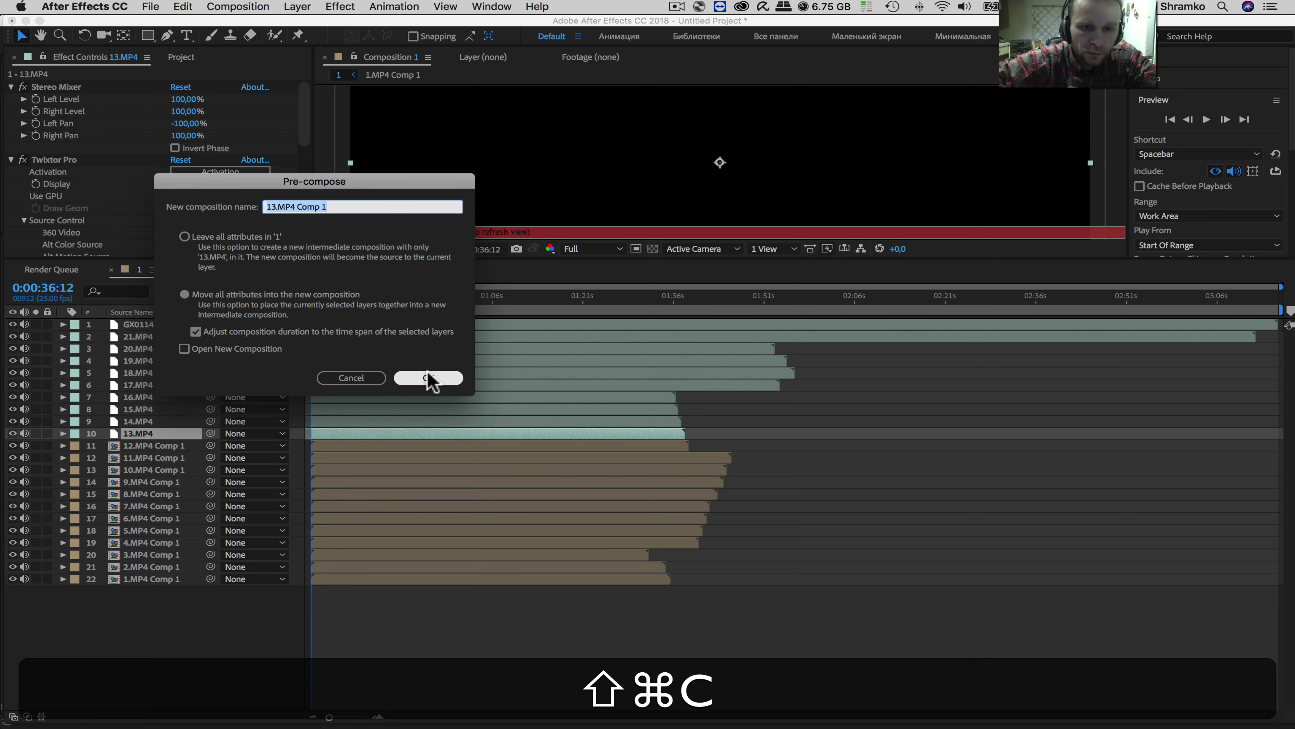
click(428, 378)
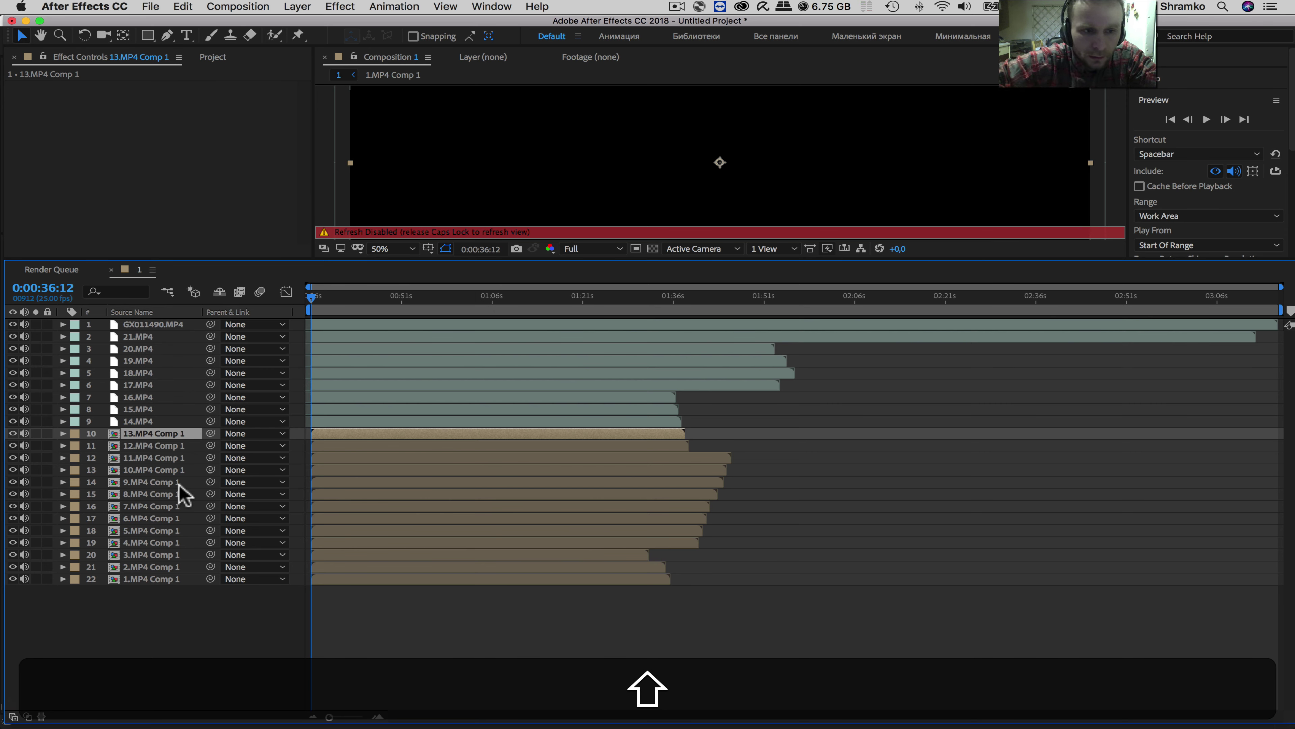
Time-stretch 1.MP4 Comp 1 by a factor of 1000, holding the layer in-point, and copy the factor for reuse
click(138, 581)
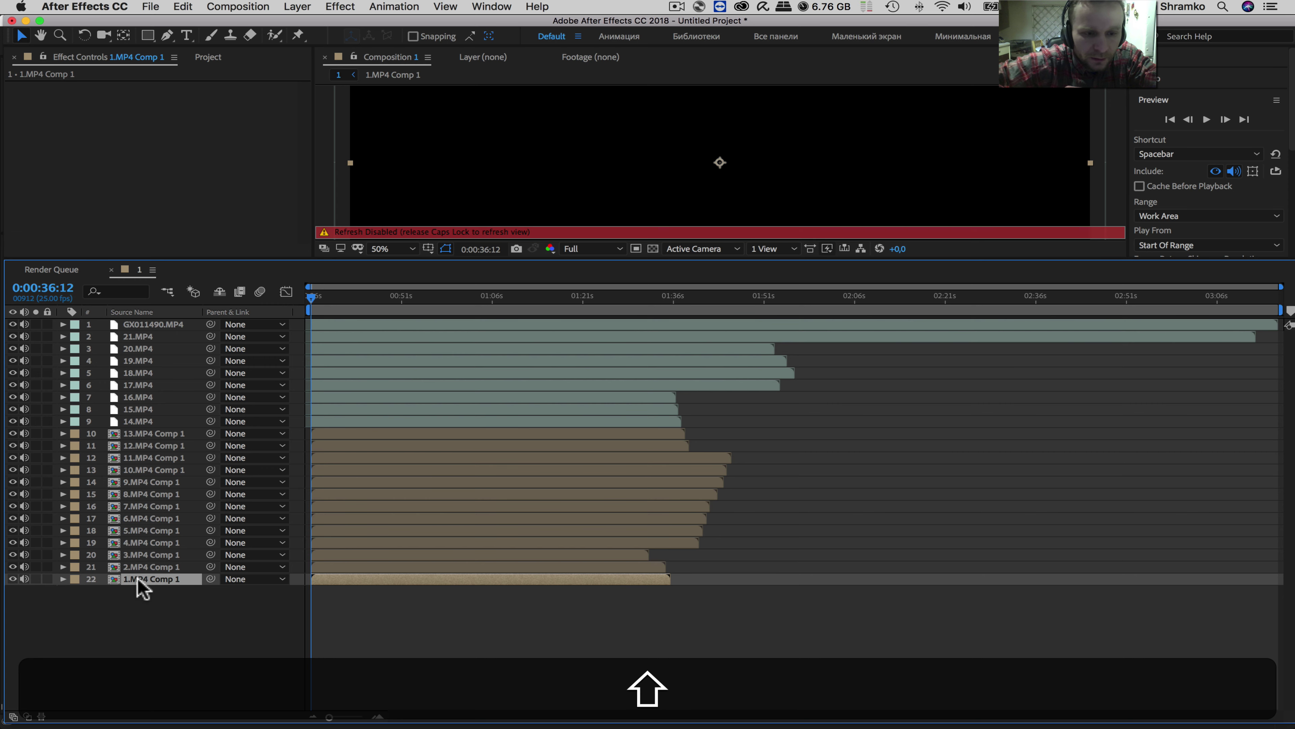
right_click(137, 578)
mouse_move(230, 448)
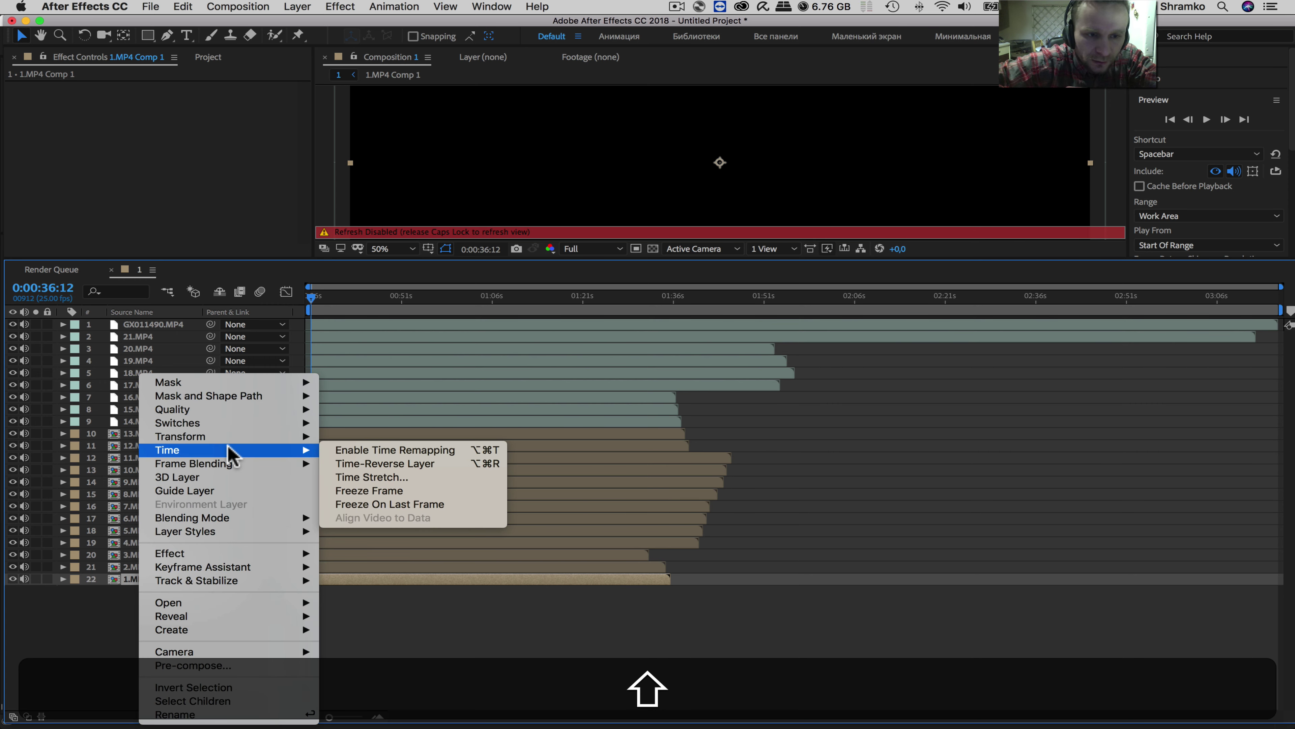
click(392, 474)
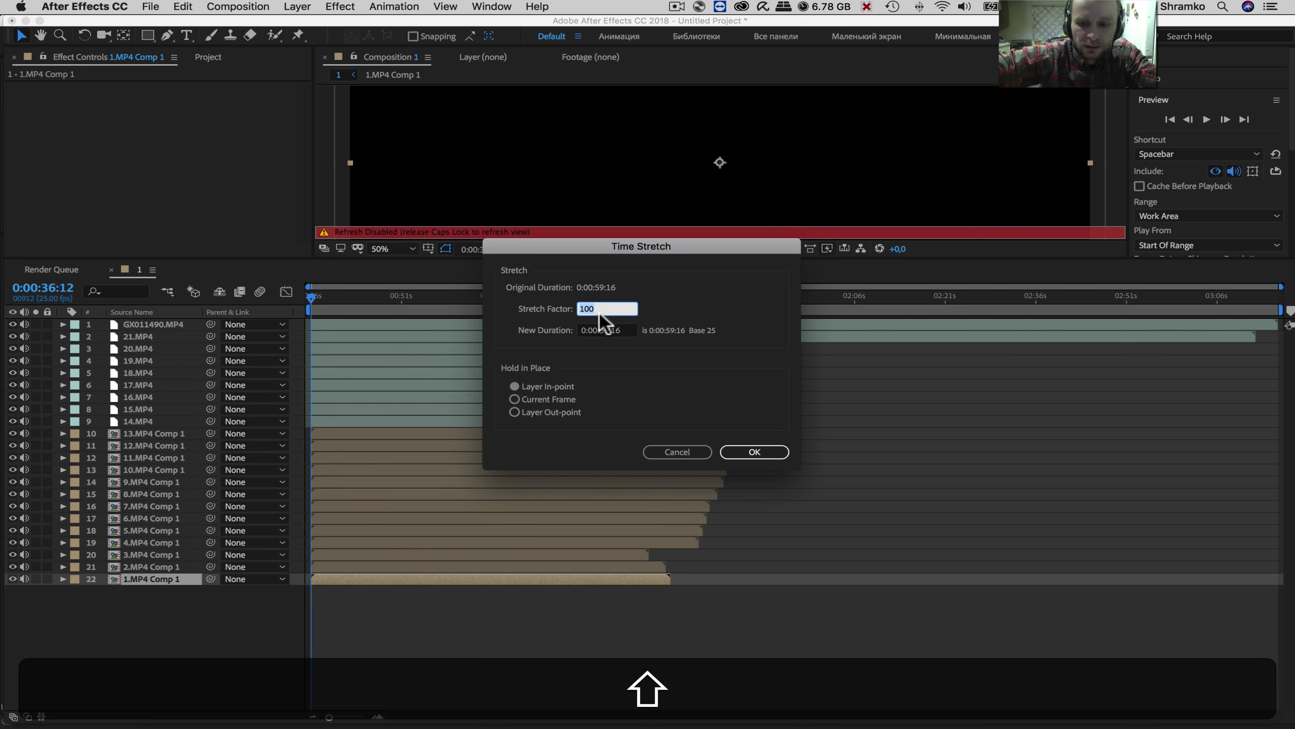
key(shift+0)
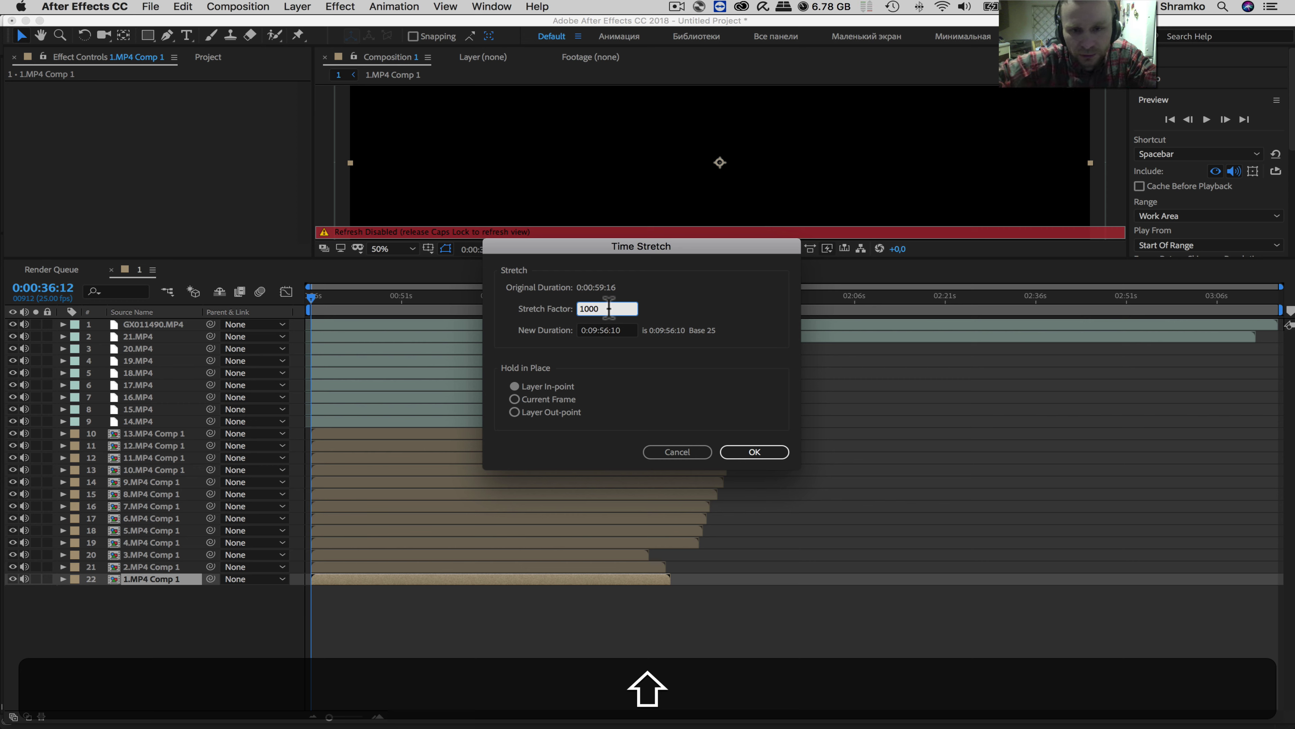
drag(609, 308, 562, 308)
key(super+c)
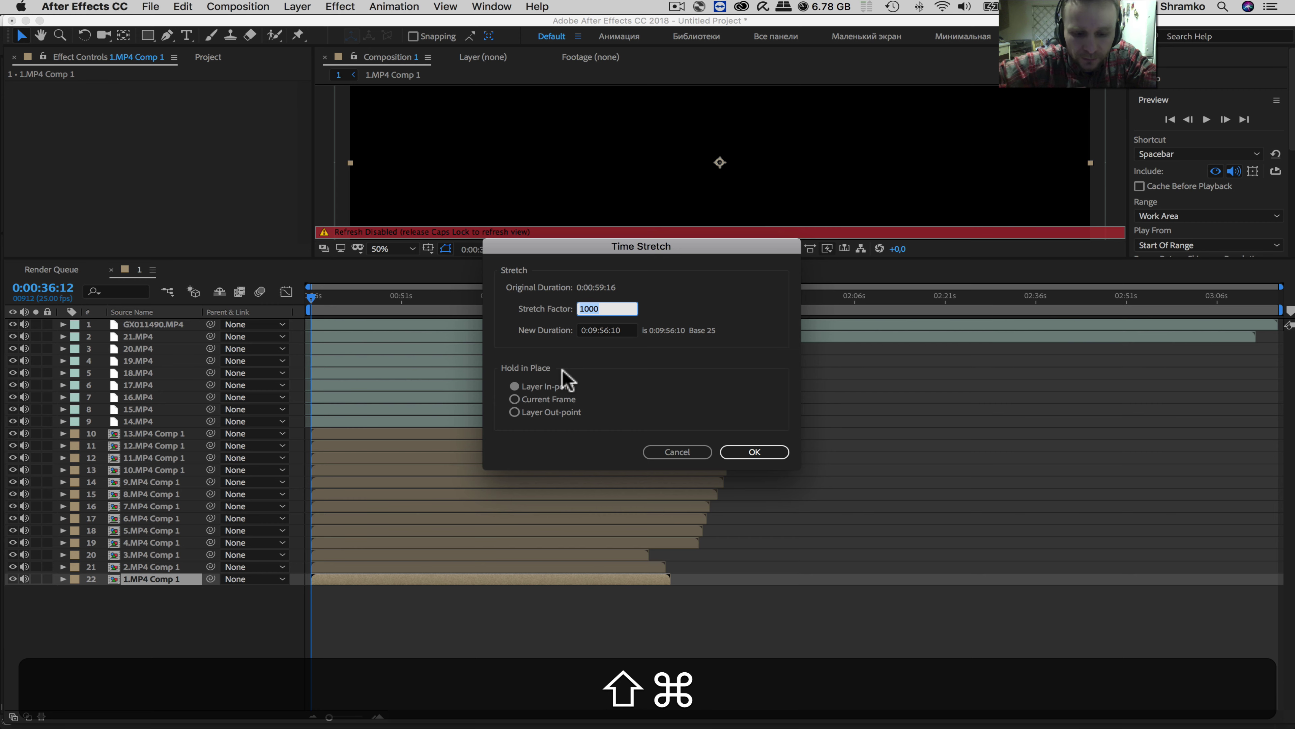
key(shift+super+c)
click(751, 456)
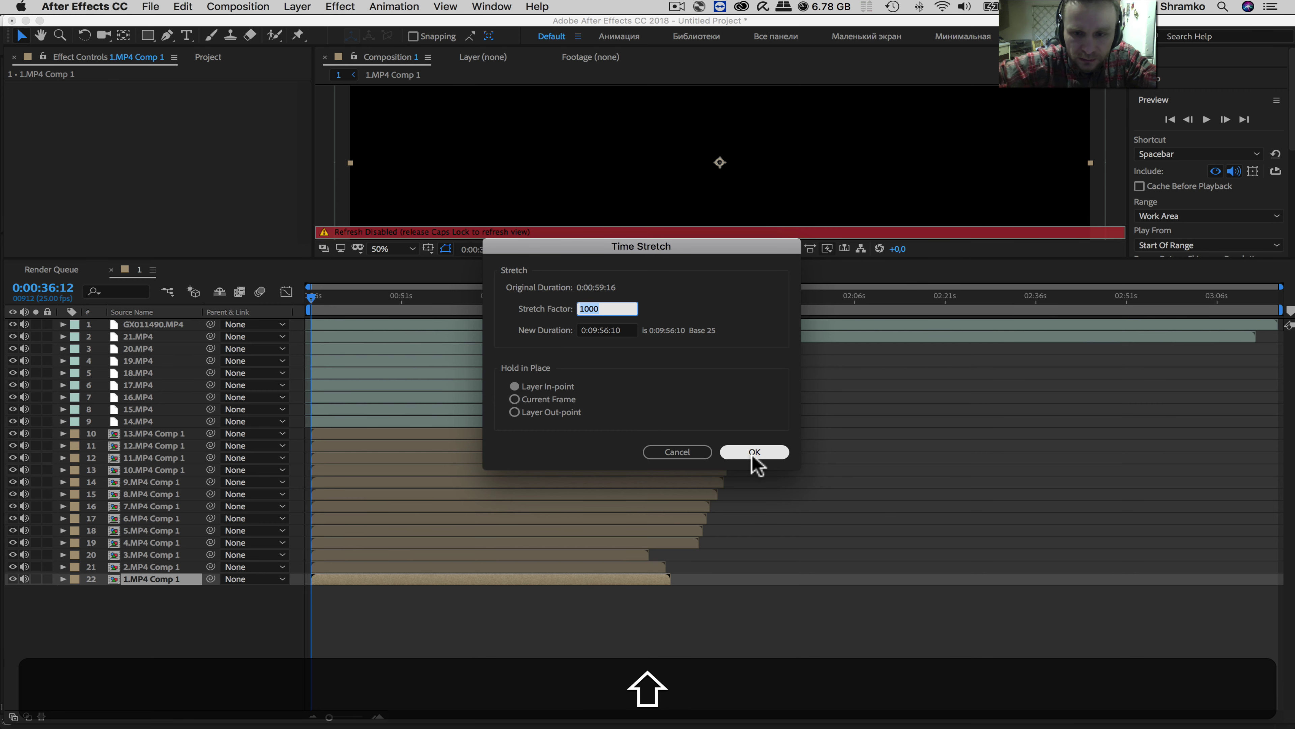
Time-stretch 2.MP4 Comp 1 and 3.MP4 Comp 1 individually with the copied stretch factor of 1000
right_click(152, 569)
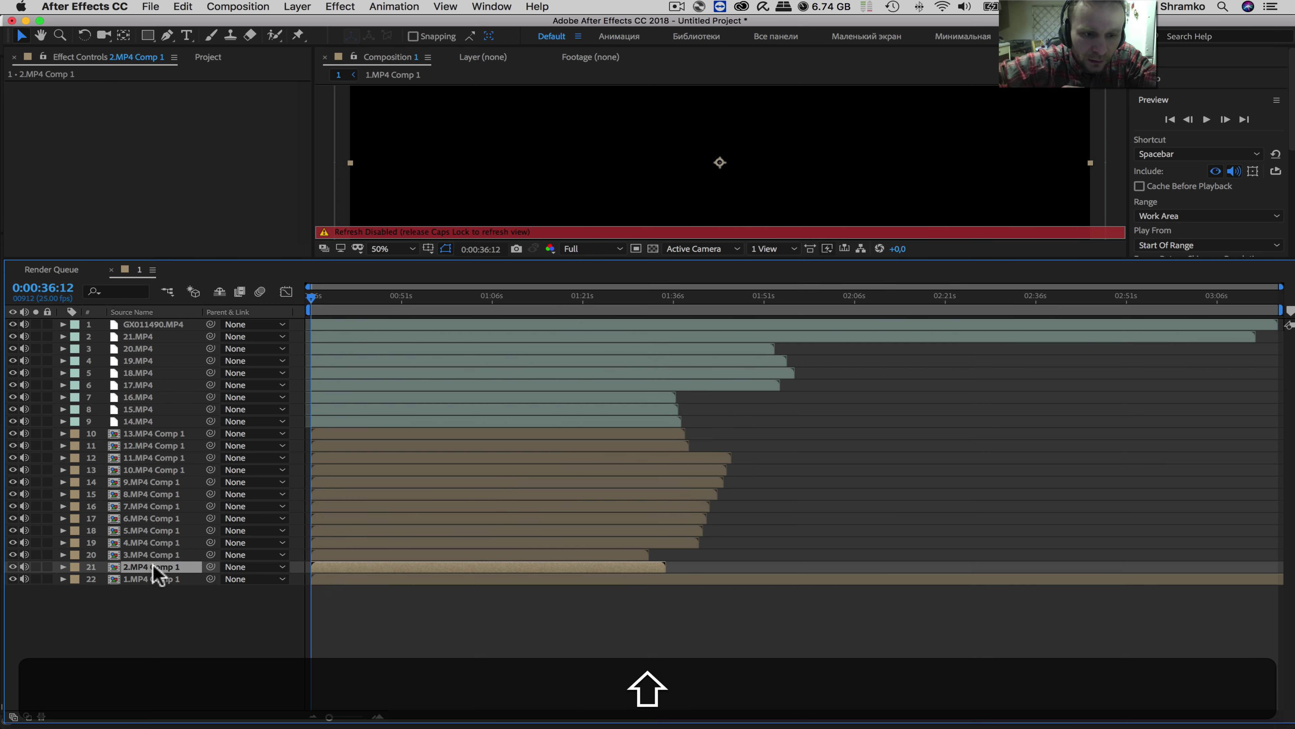
mouse_move(269, 451)
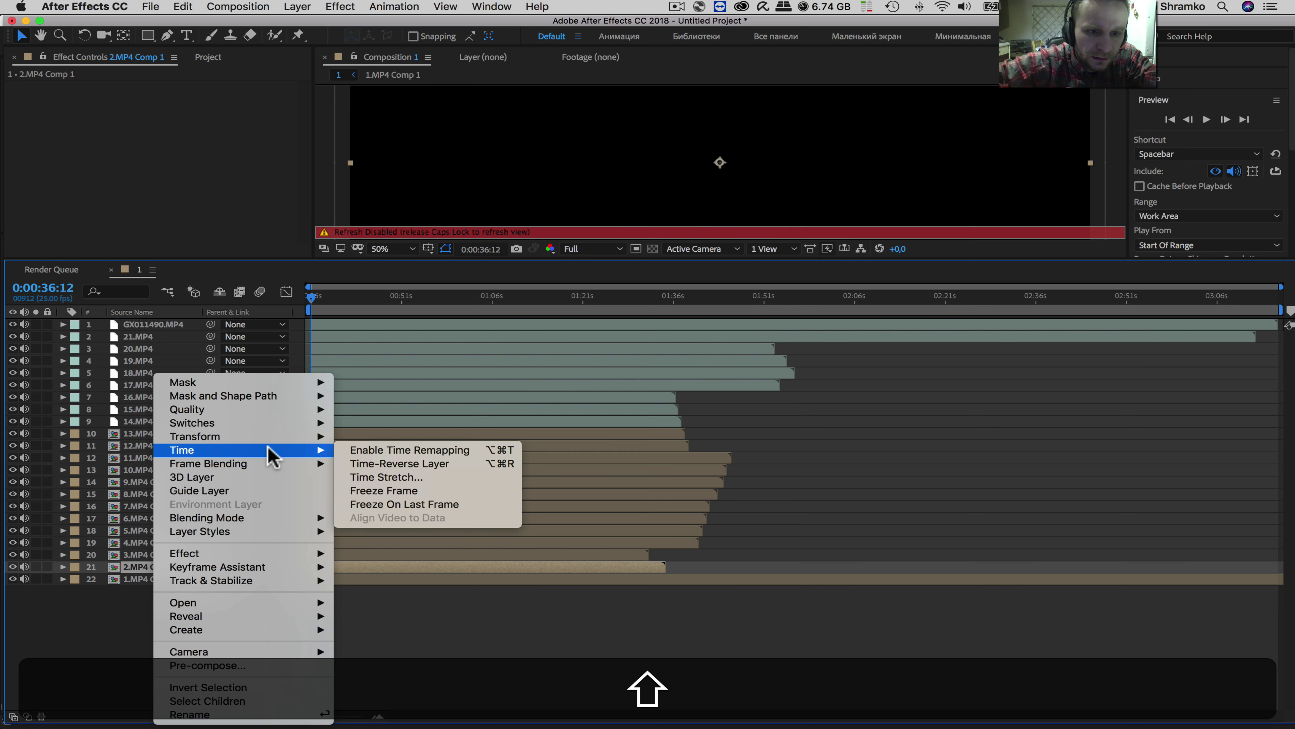
click(380, 483)
key(super+shift+v)
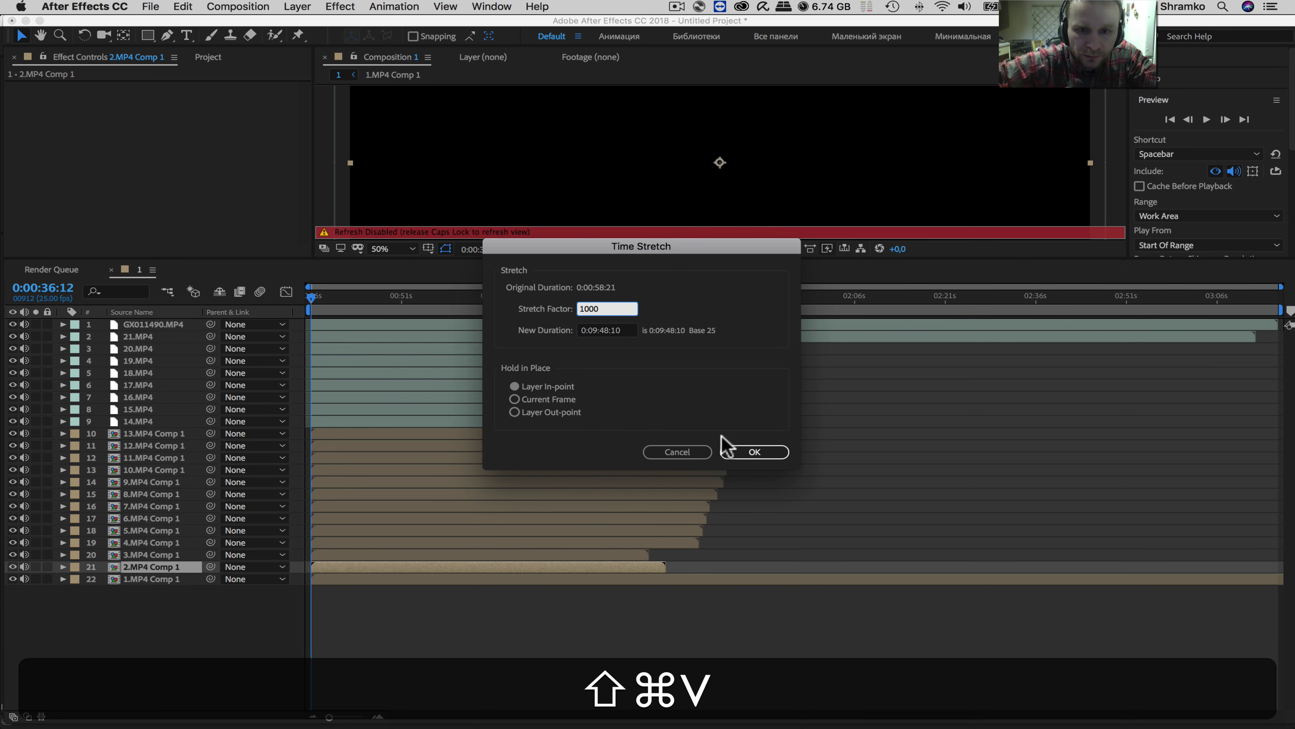
click(754, 452)
right_click(149, 554)
mouse_move(254, 452)
click(373, 476)
key(super+shift+v)
key(Return)
Apply the copied 1000 stretch factor to 4.MP4 Comp 1 and 5.MP4 Comp 1 individually
right_click(130, 542)
click(362, 477)
key(super+shift+v)
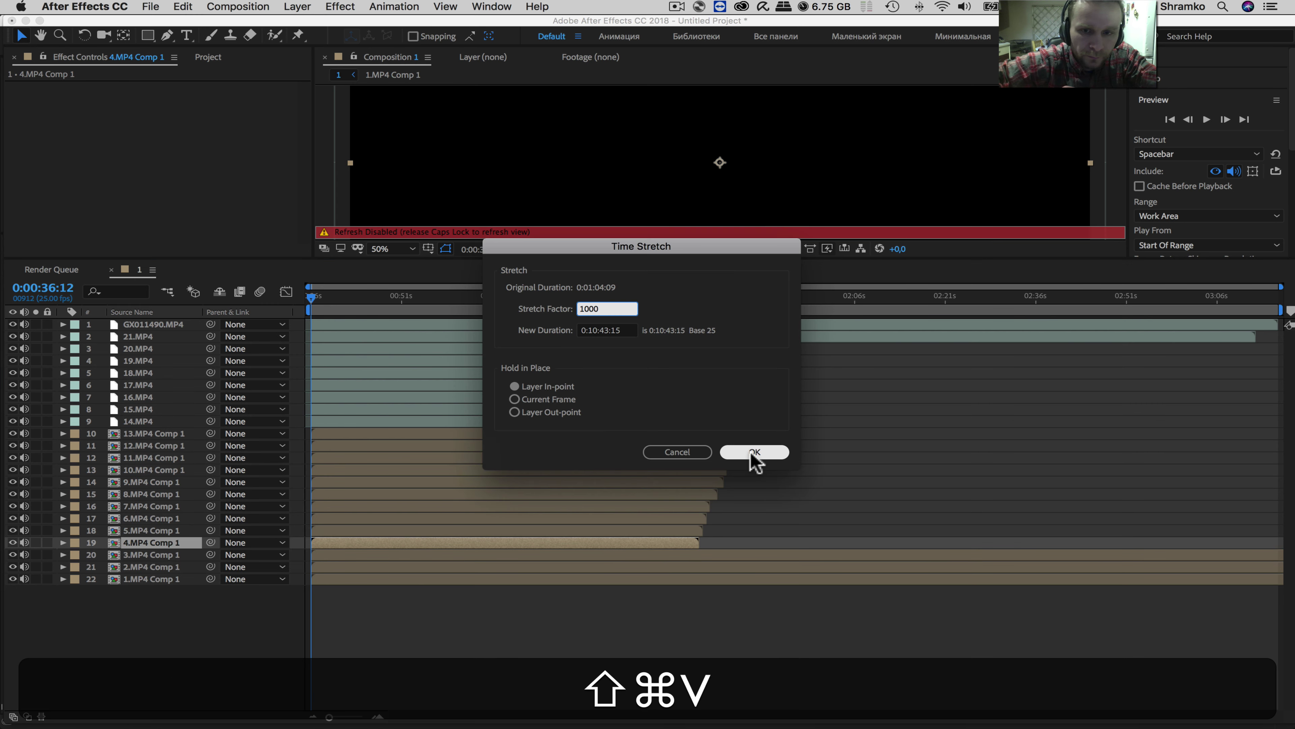
click(751, 457)
right_click(150, 530)
click(387, 476)
key(super+shift+v)
key(Return)
Time-stretch each layer from 6.MP4 Comp 1 through 13.MP4 Comp 1 individually with the stretch factor 1000
shift+click(151, 433)
right_click(151, 433)
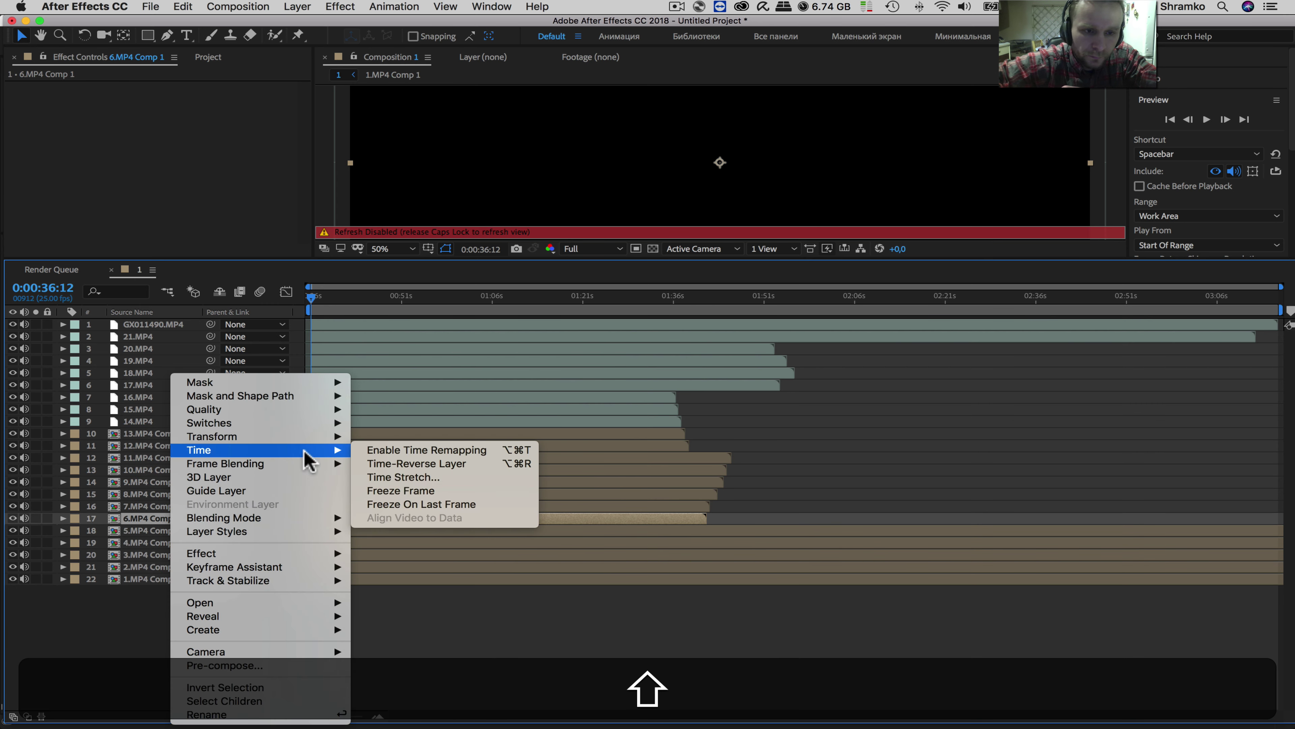
click(377, 478)
key(super+shift+v)
click(754, 450)
right_click(179, 515)
key(Escape)
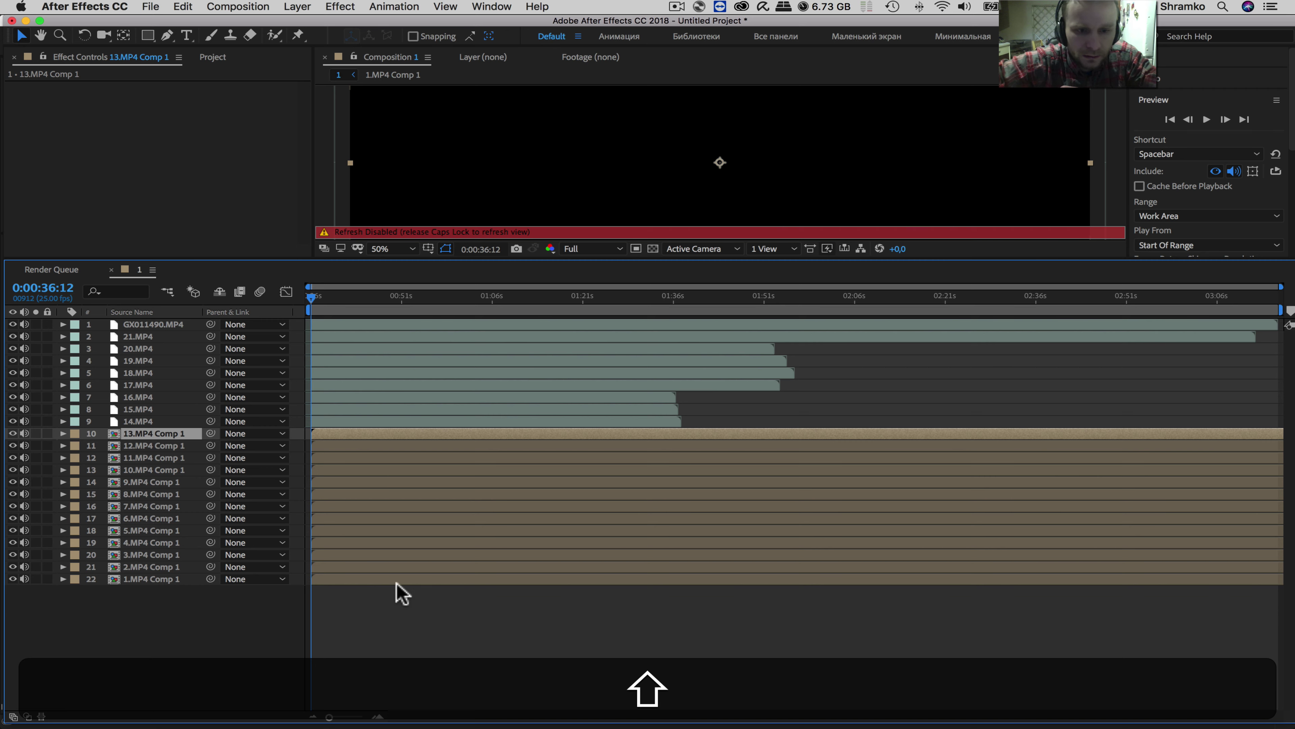
Display the audio waveforms of all thirteen stretched layers, from 13.MP4 Comp 1 through 1.MP4 Comp 1
shift+click(381, 578)
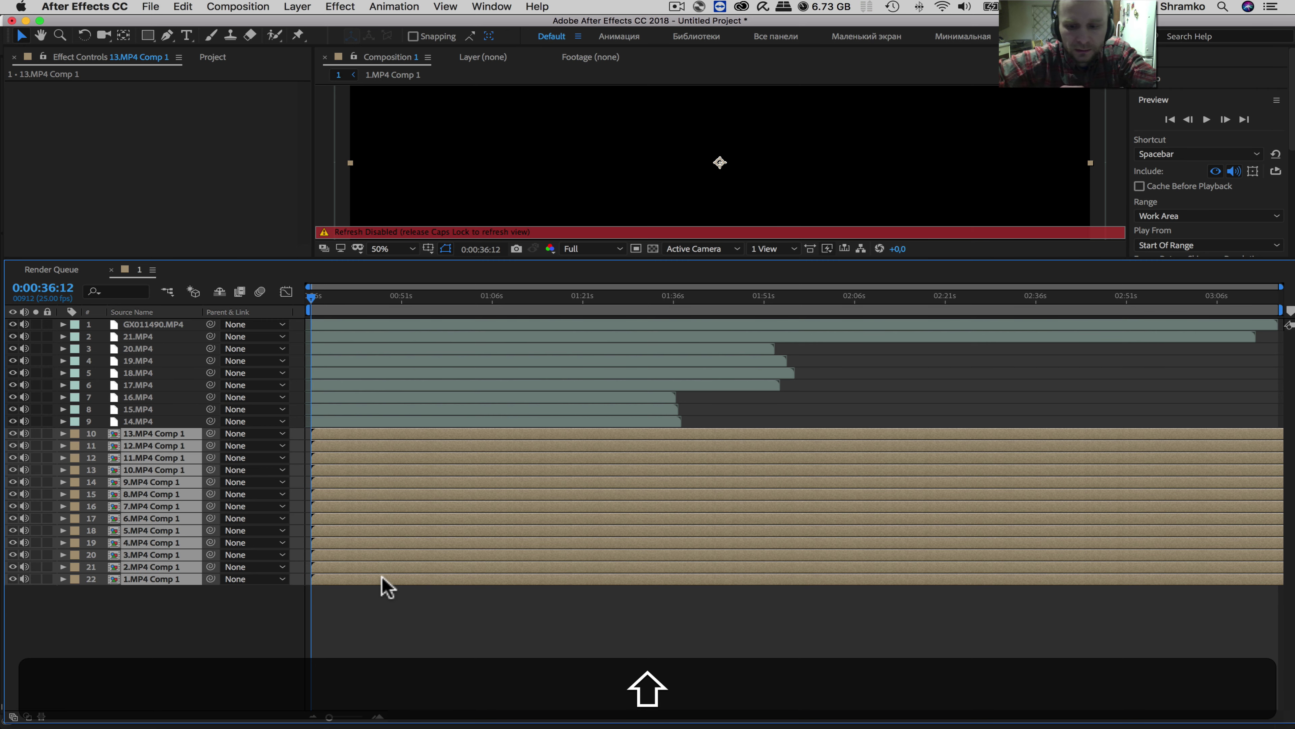
key(shift+l)
key(shift+l)
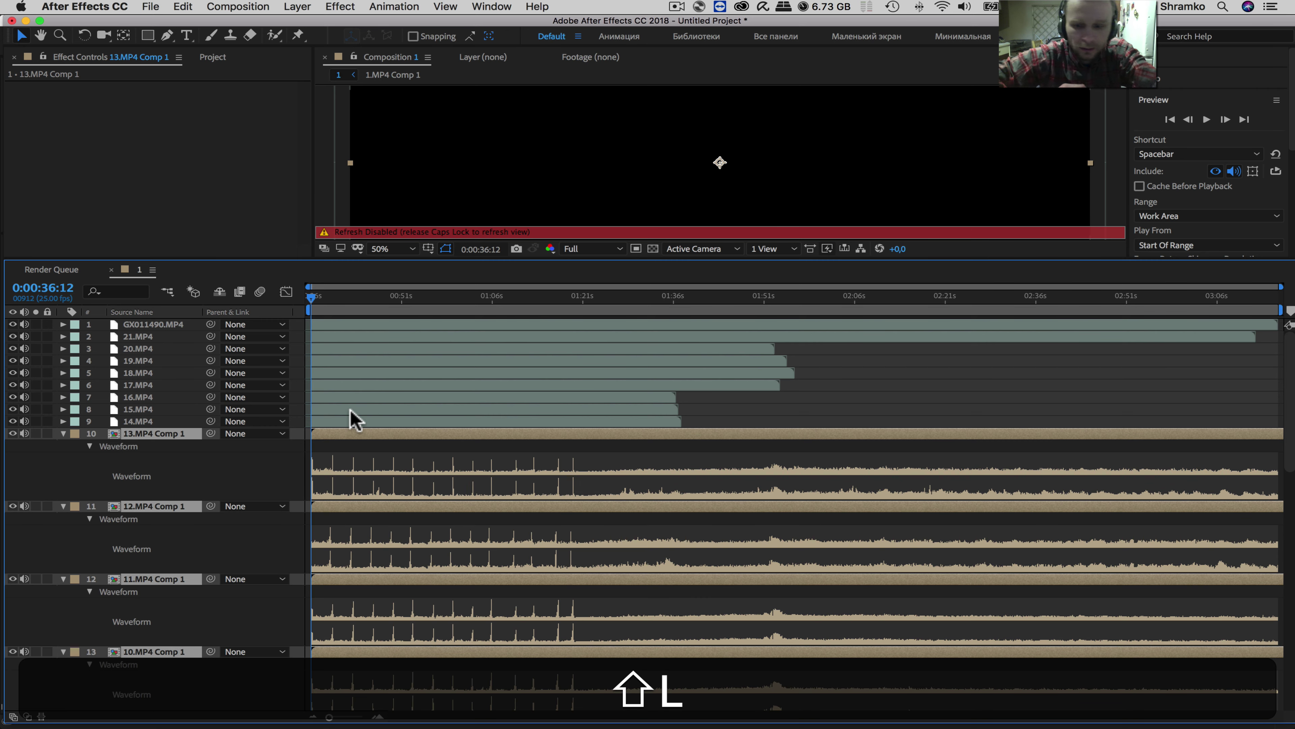
Shift 12.MP4 Comp 1 later in time so its waveform peak lines up with the peak of 13.MP4 Comp 1
key(shift+equal)
key(shift+equal)
key(shift+equal)
key(shift+equal)
key(shift+equal)
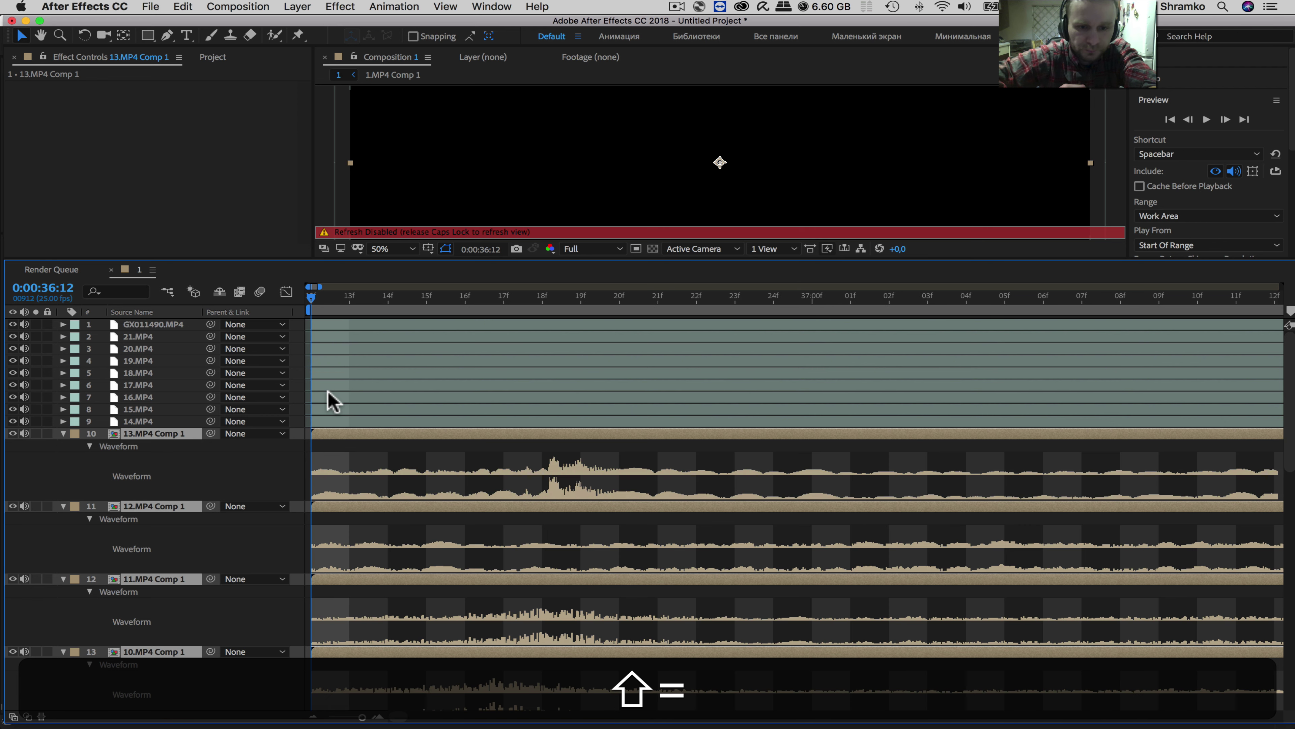
key(shift+minus)
key(shift+minus)
key(shift+minus)
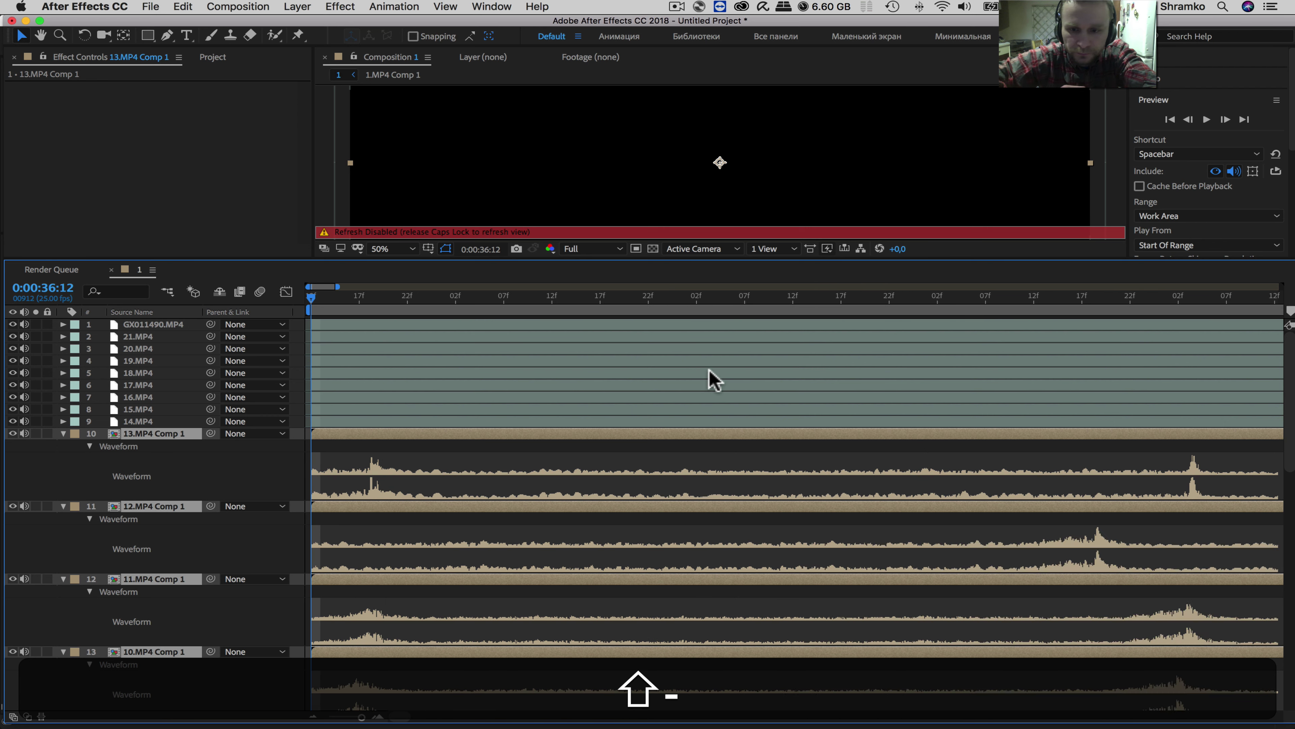
click(737, 301)
key(shift+equal)
key(shift+equal)
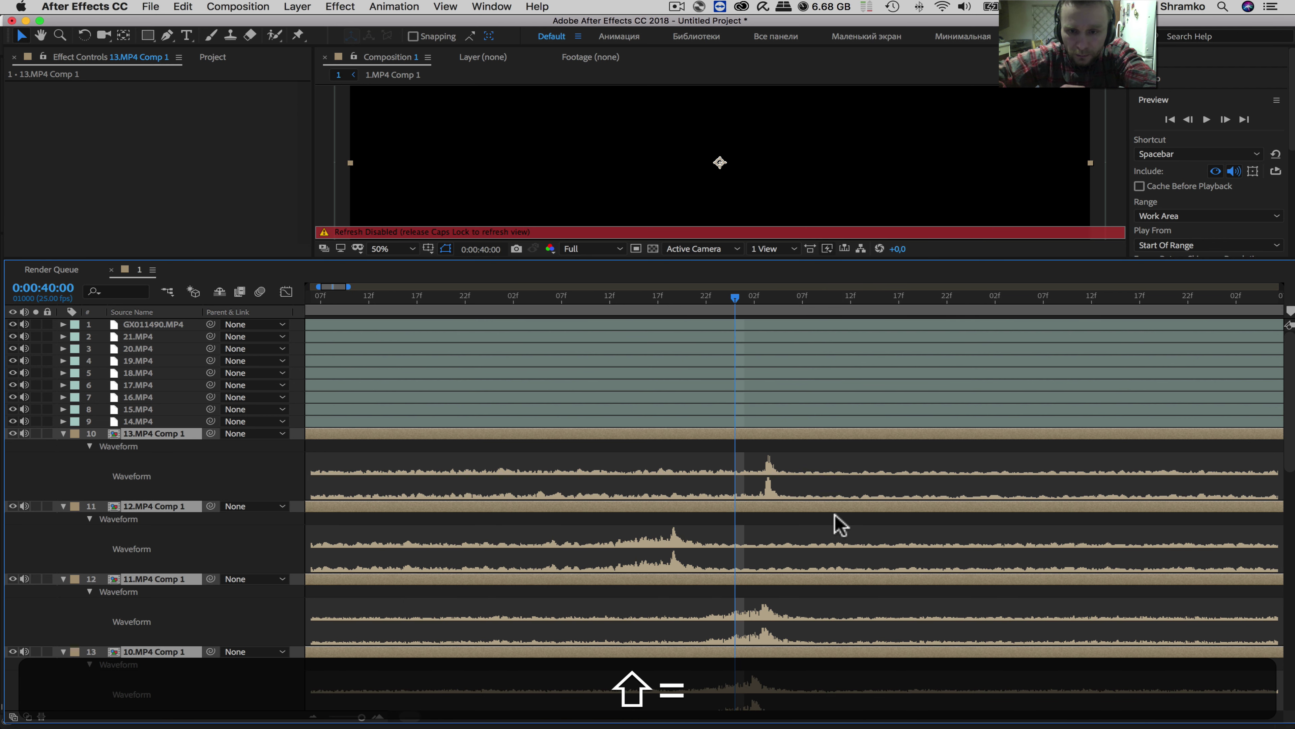
click(783, 526)
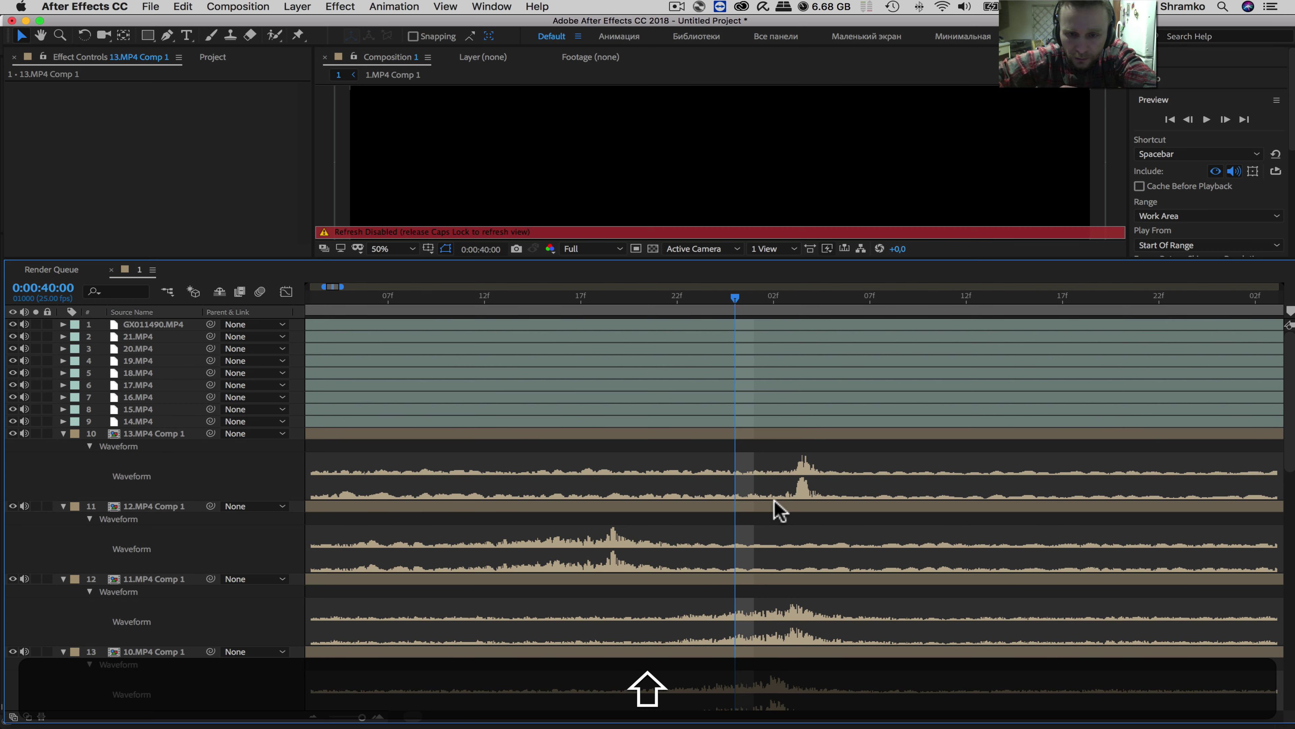
drag(774, 500, 973, 507)
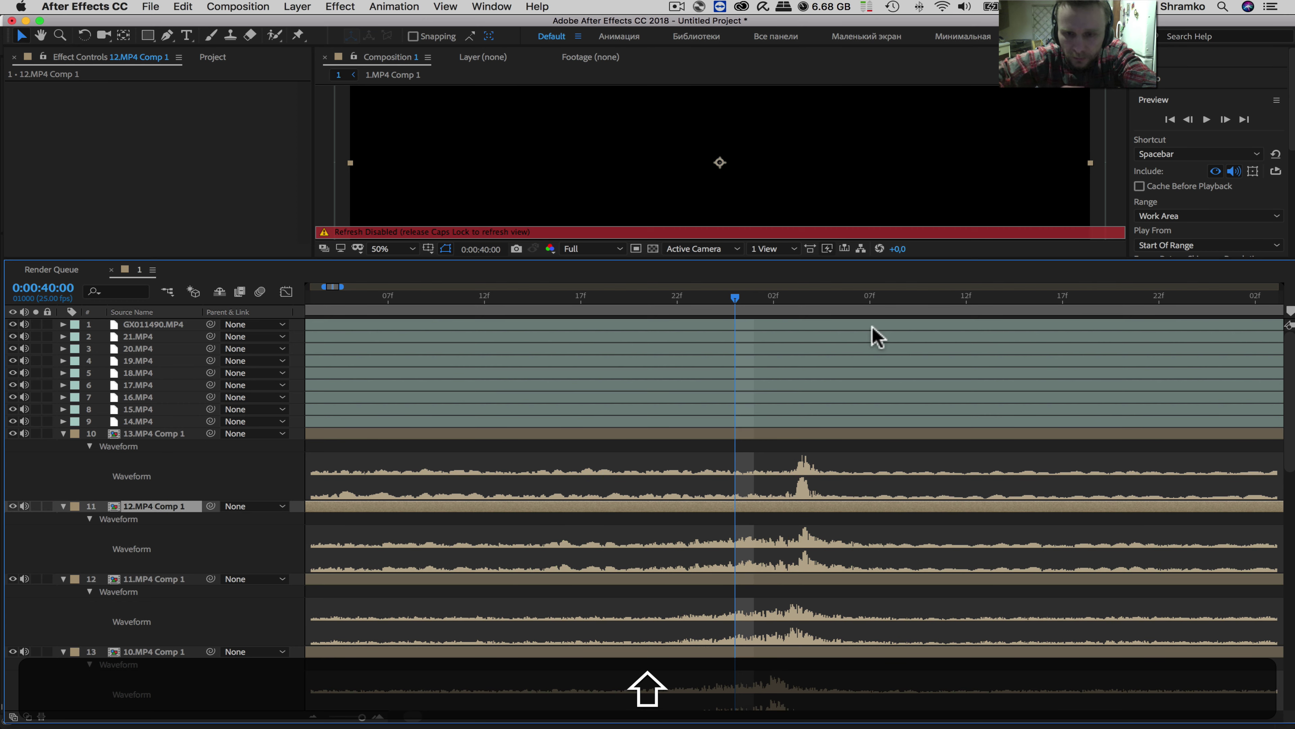
Set the current time to 0:00:40:03 at the peak and align the waveform peaks of 10.MP4, 9.MP4, 8.MP4 and 7.MP4 Comp 1 to it
click(802, 301)
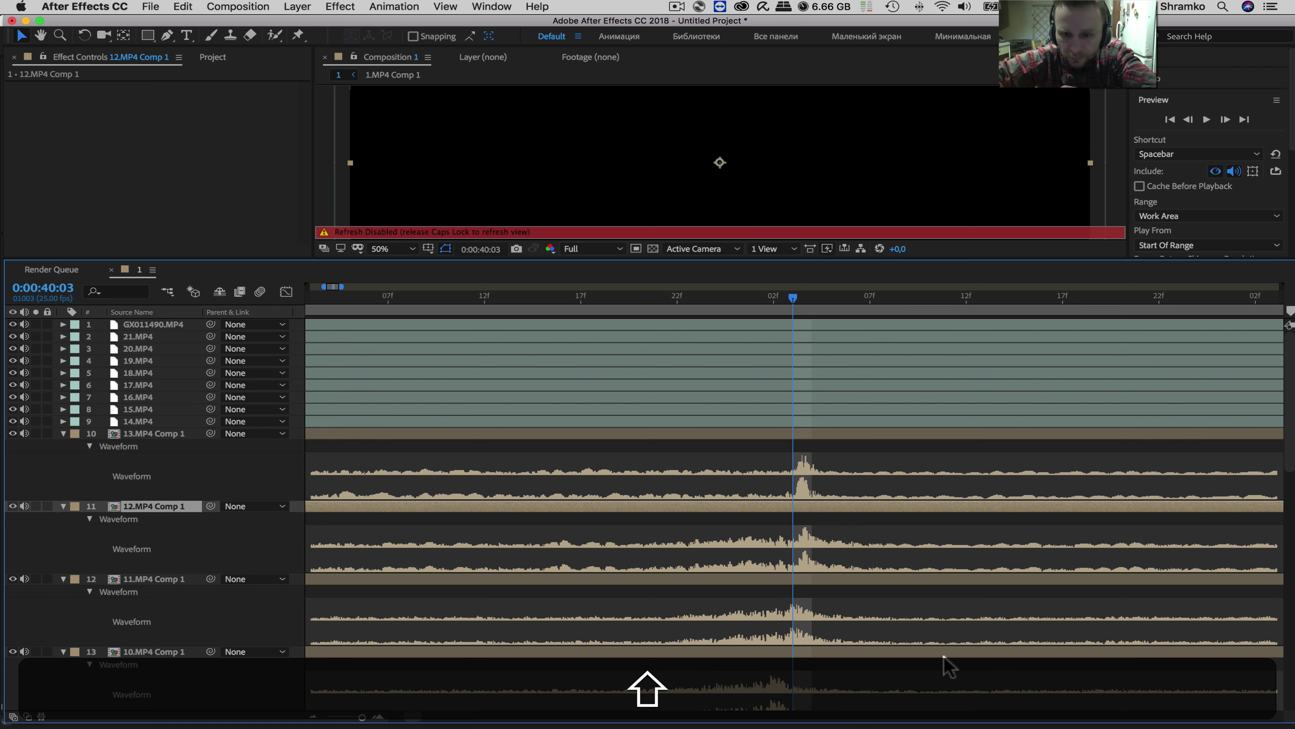
scroll(916, 604, down, 2)
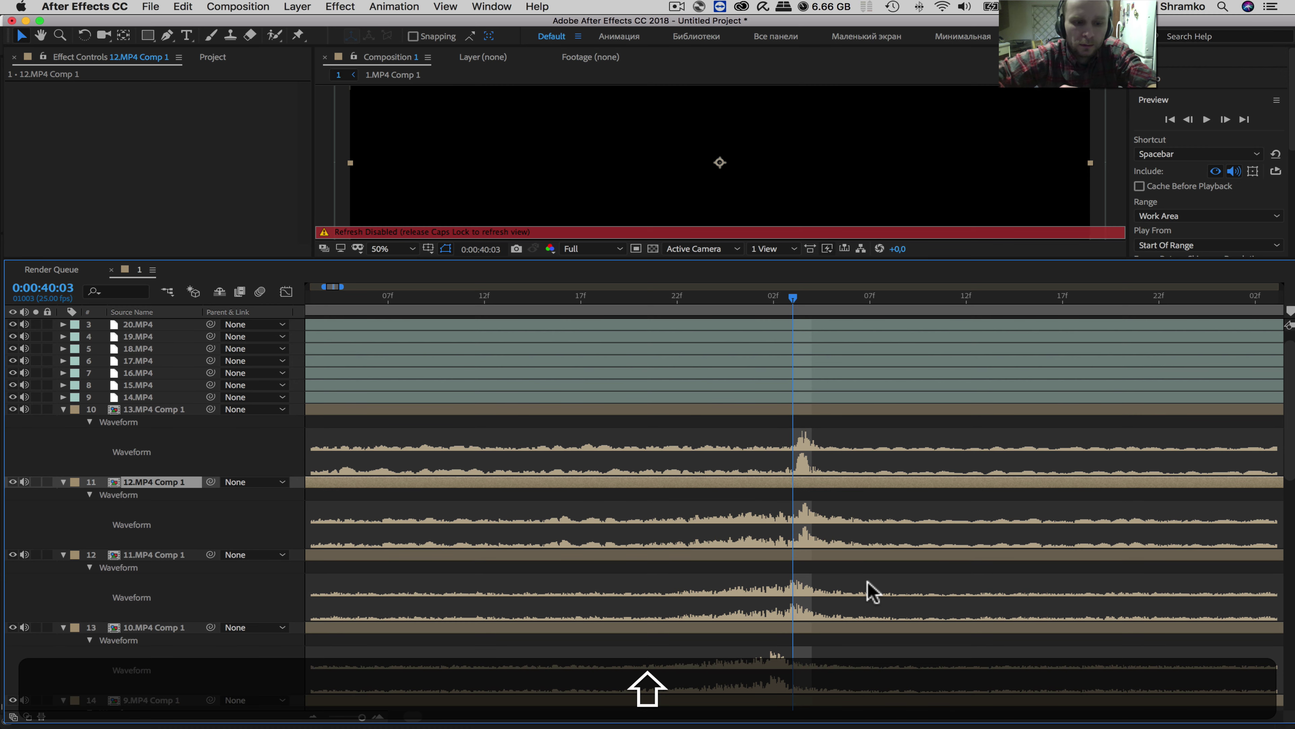
key(grave)
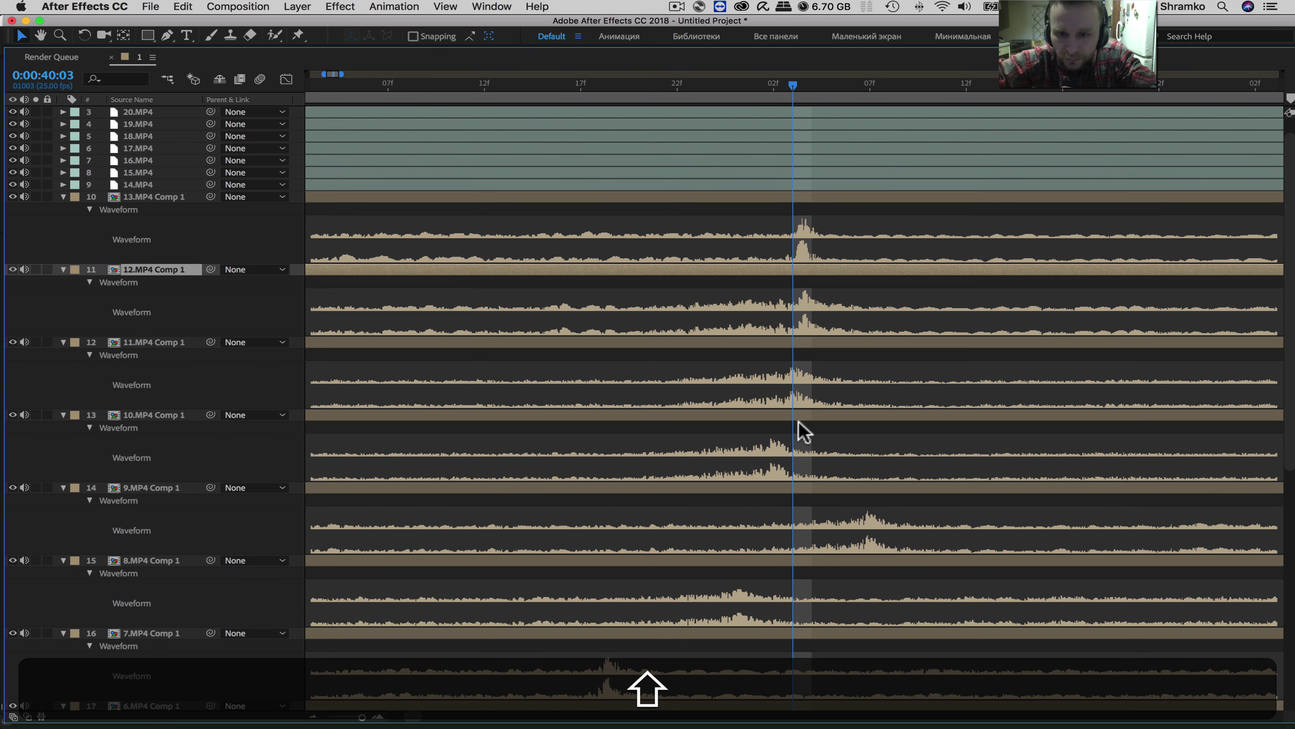
drag(795, 421, 815, 428)
drag(882, 492, 805, 557)
drag(842, 634, 980, 644)
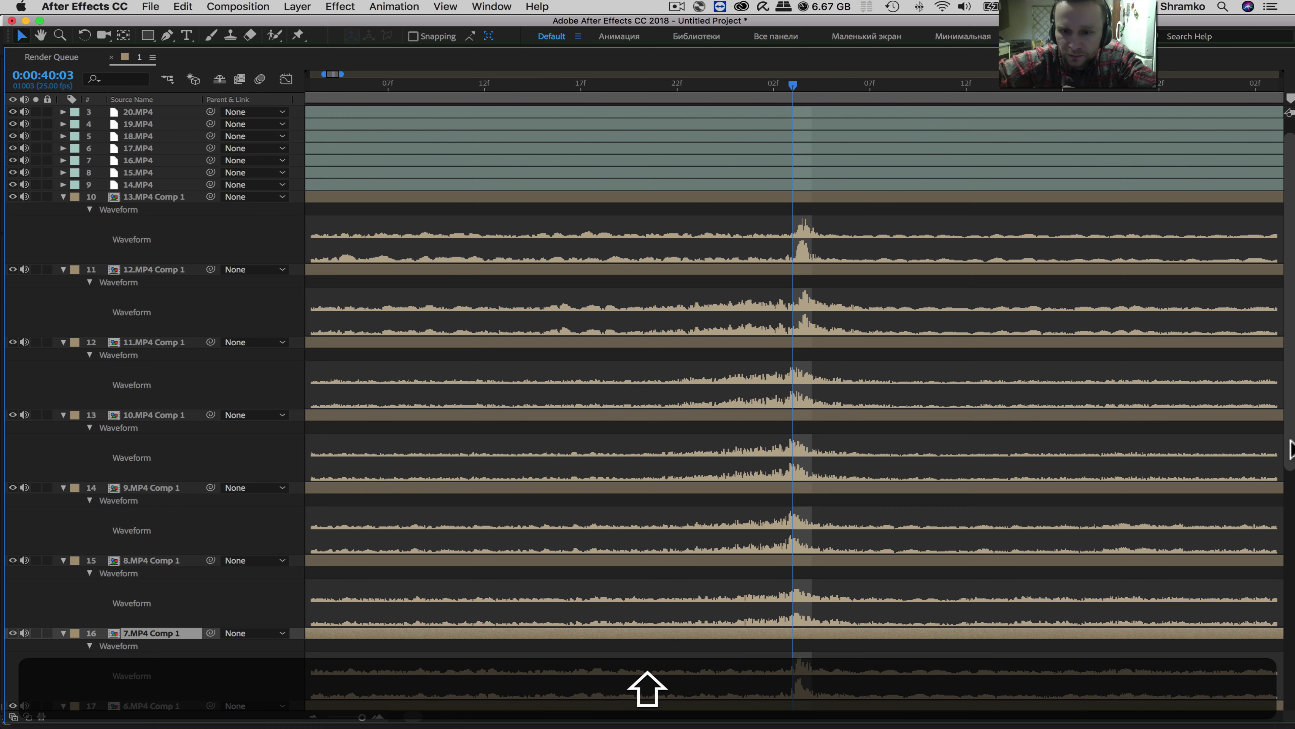
Shift 6.MP4 Comp 1, 5.MP4 Comp 1 and 4.MP4 Comp 1 so their waveform peaks match the current-time marker
scroll(1283, 505, down, 5)
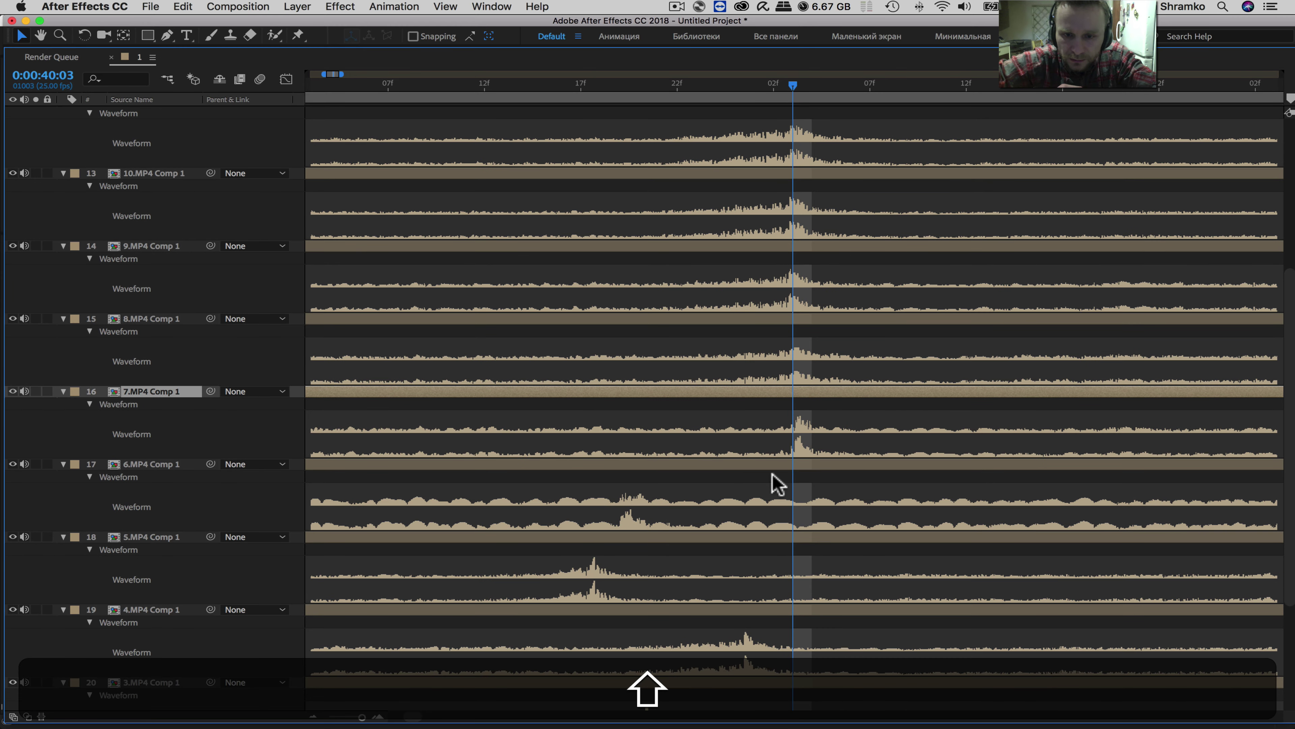
drag(703, 464, 882, 475)
drag(719, 536, 929, 546)
drag(803, 612, 876, 605)
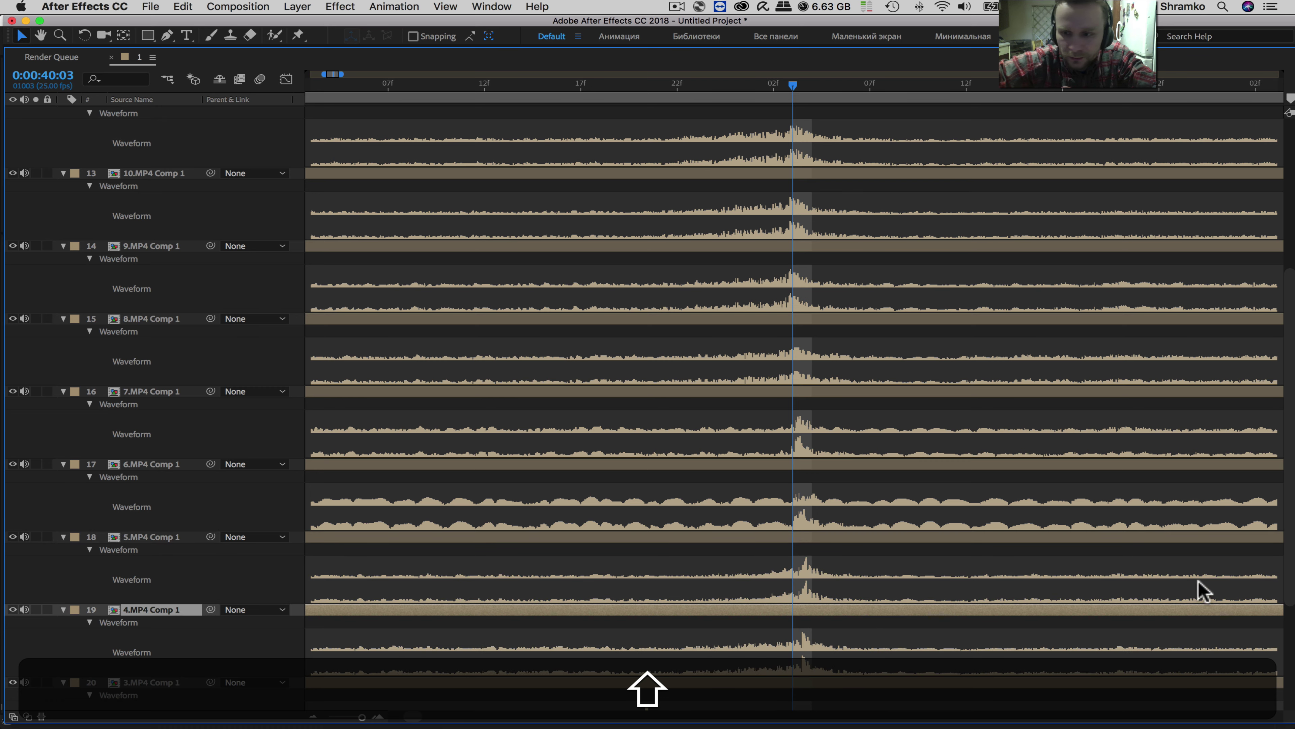
Shift 3.MP4 Comp 1, 2.MP4 Comp 1 and 1.MP4 Comp 1 so their waveform peaks match the other layers
scroll(1272, 602, down, 5)
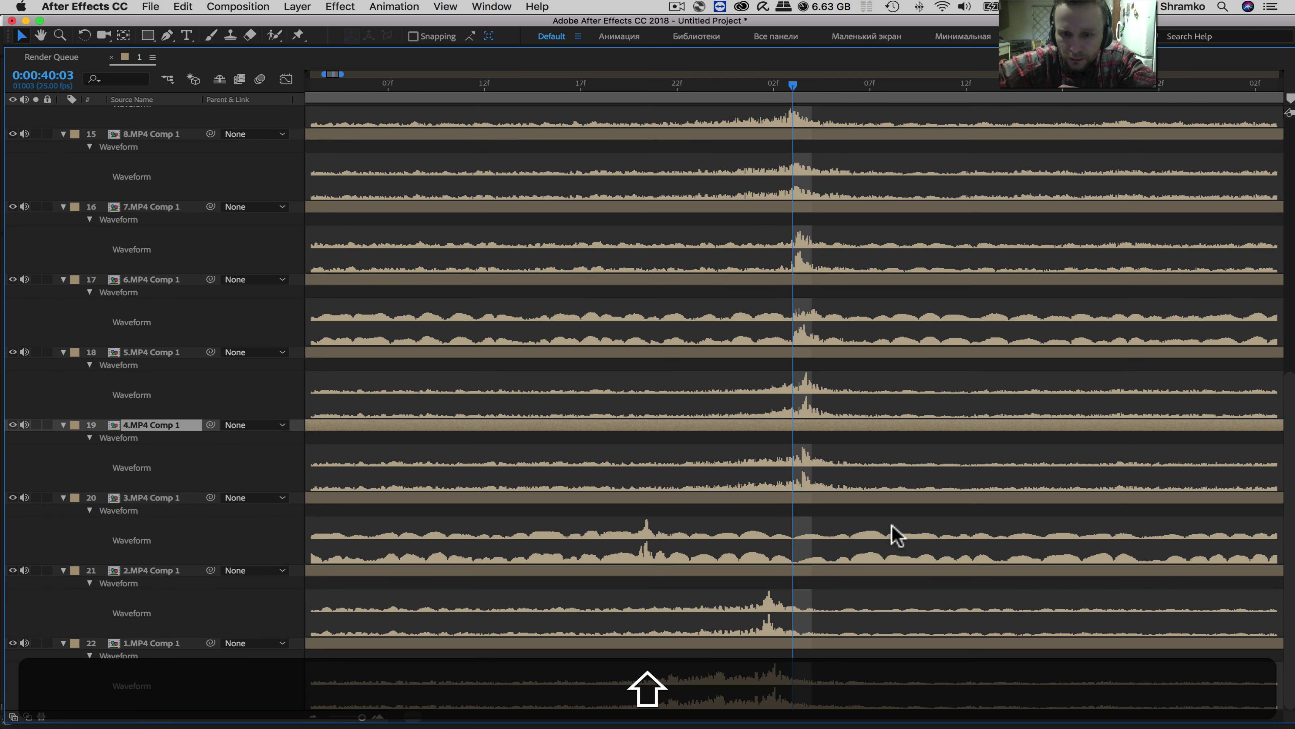
drag(811, 500, 974, 501)
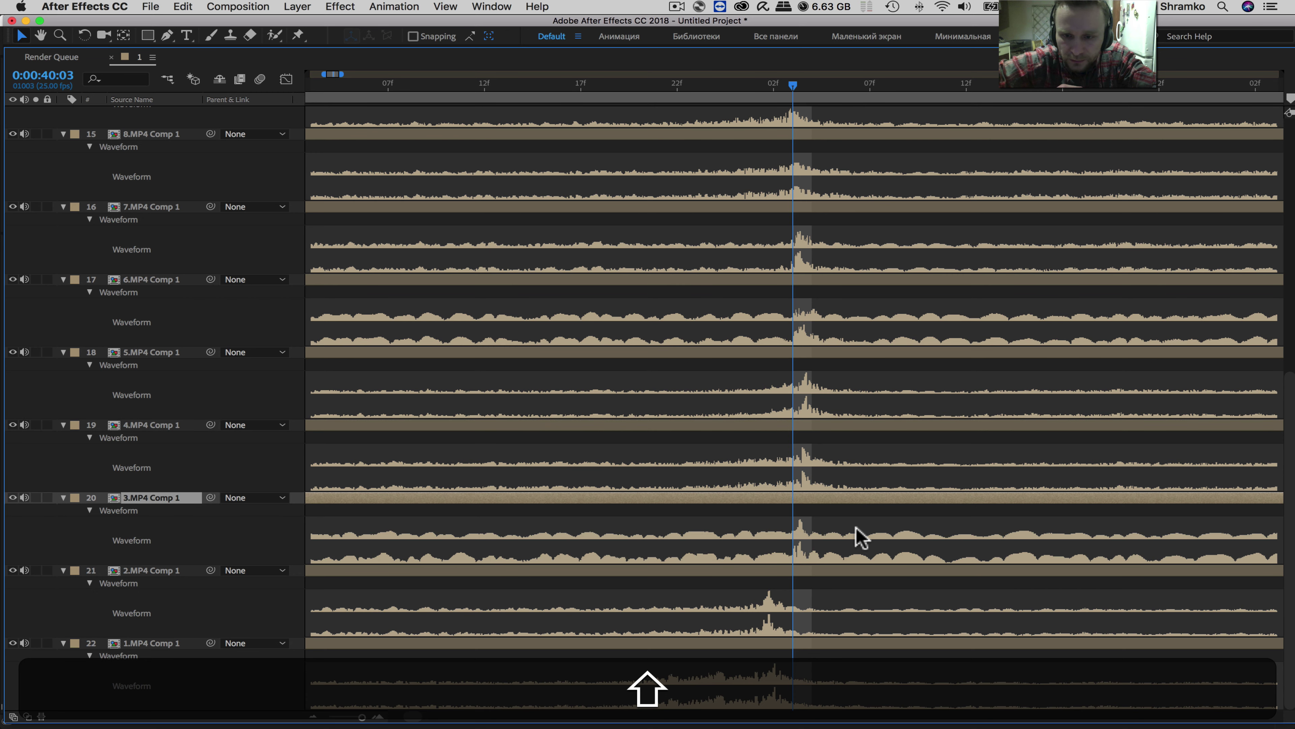
drag(841, 571, 858, 574)
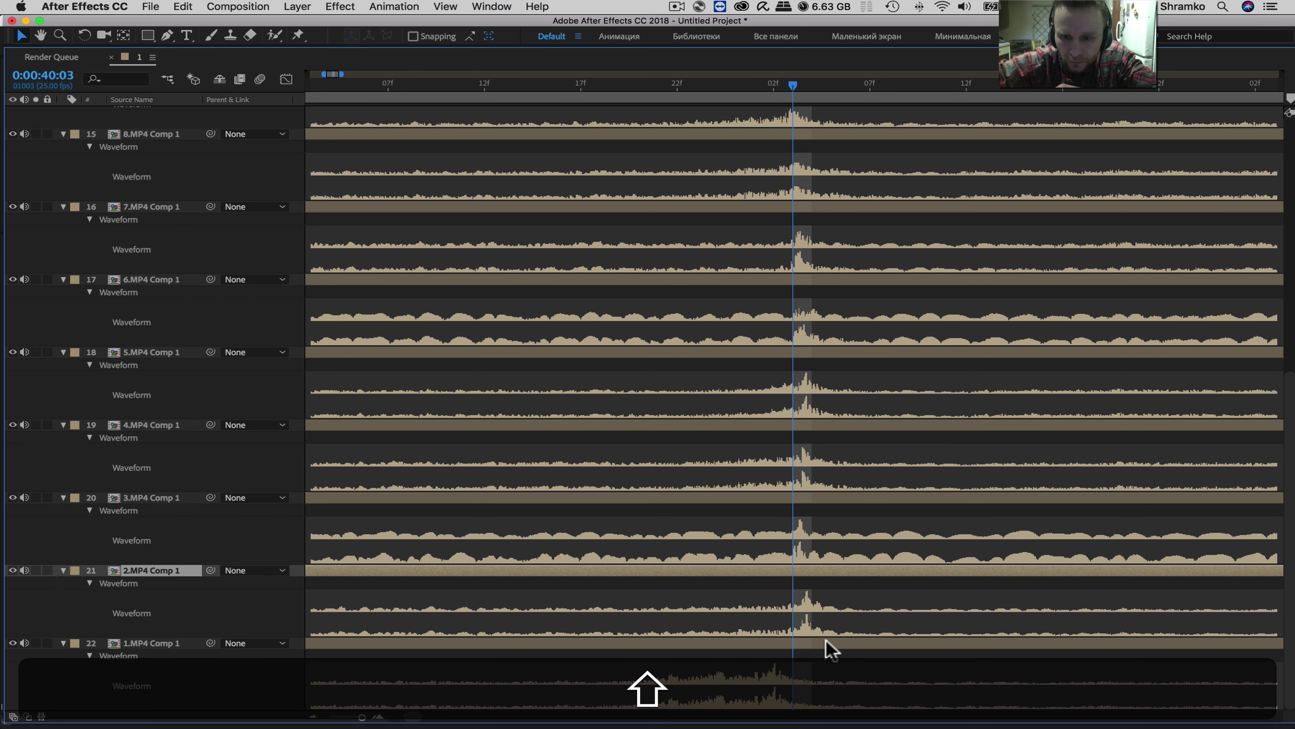
drag(853, 642, 856, 637)
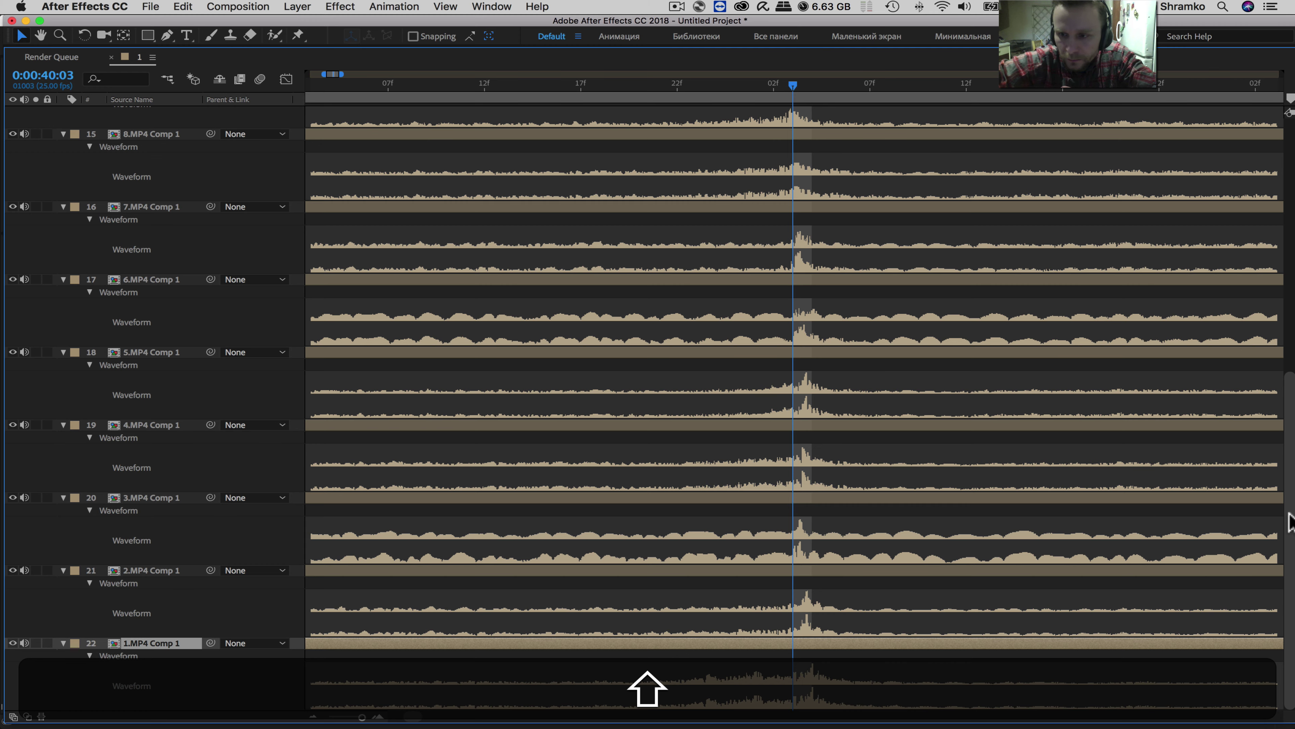
Select the layers 13.MP4 Comp 1 through 1.MP4 Comp 1 and collapse their waveforms
scroll(1291, 388, up, 10)
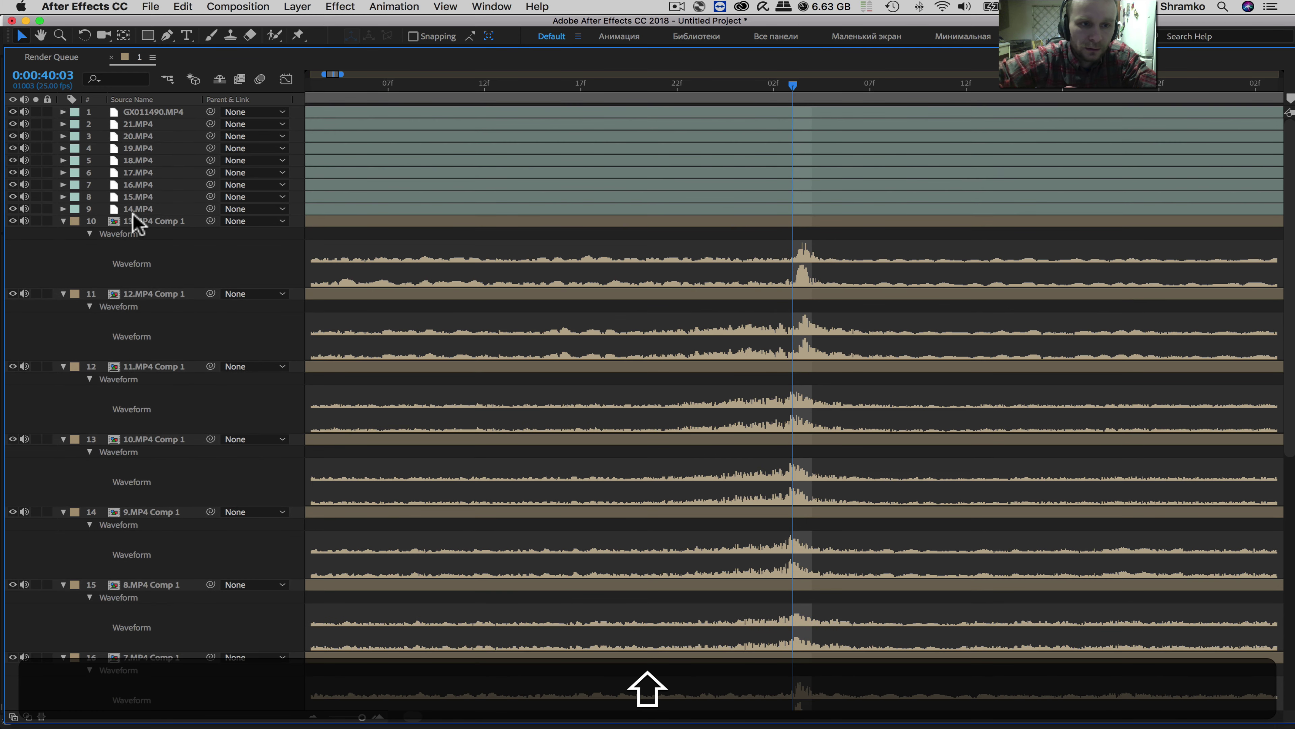
click(136, 225)
scroll(110, 490, down, 5)
scroll(114, 483, down, 3)
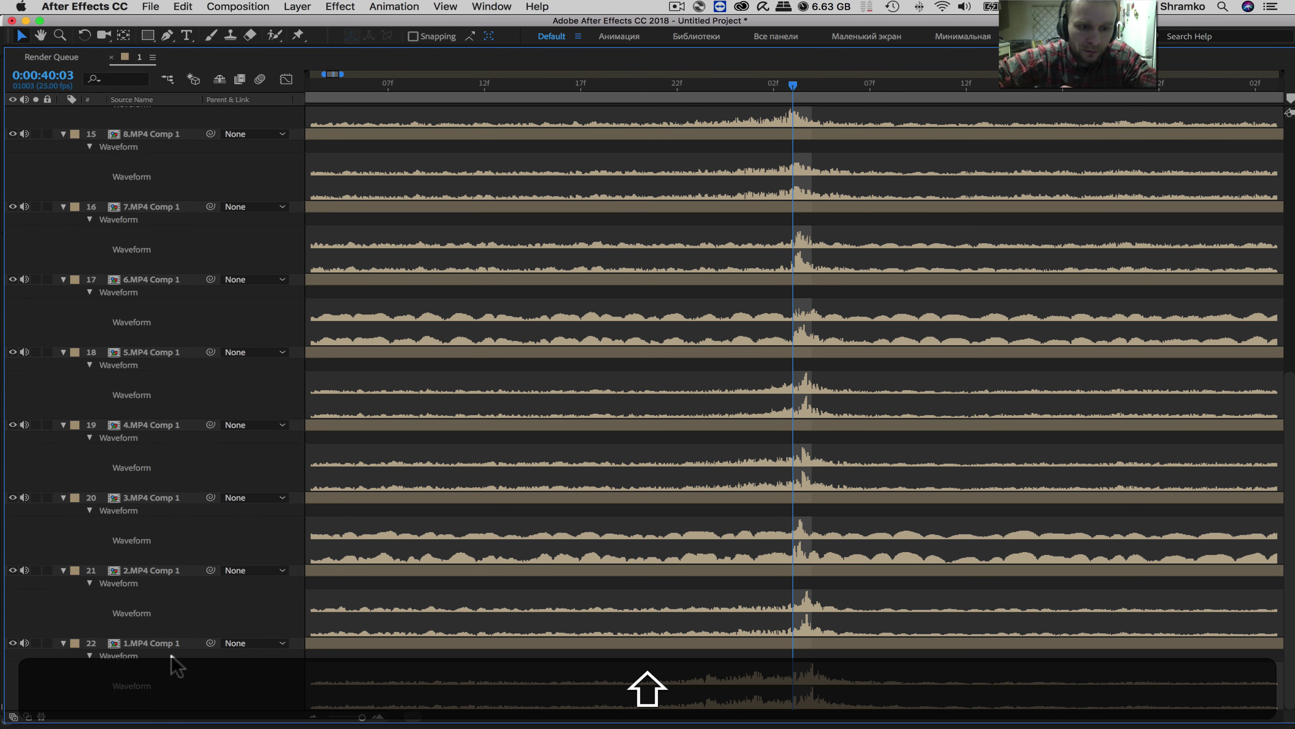
shift+click(163, 641)
key(shift+l)
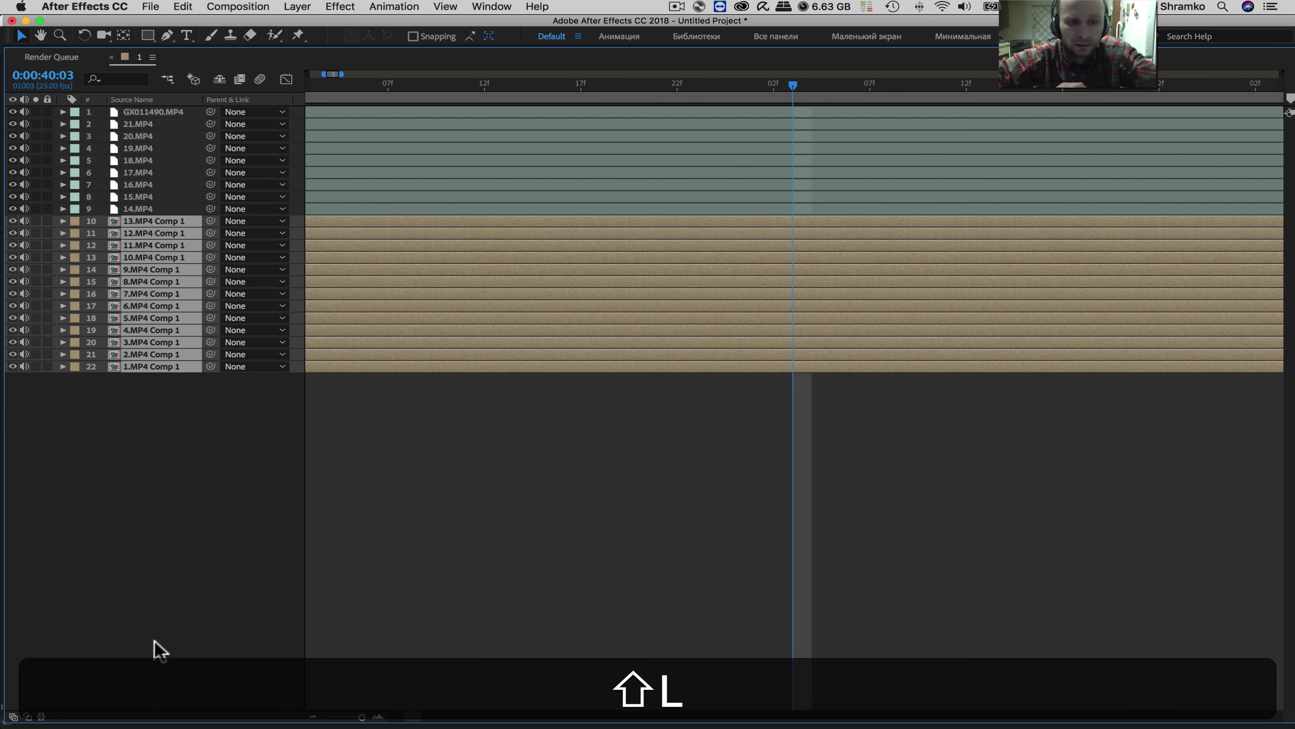
Pre-compose 1.MP4 Comp 1 as 1.MP4 Comp 2, moving all attributes and without adjusting the composition duration to the layer's time span
shift+click(154, 366)
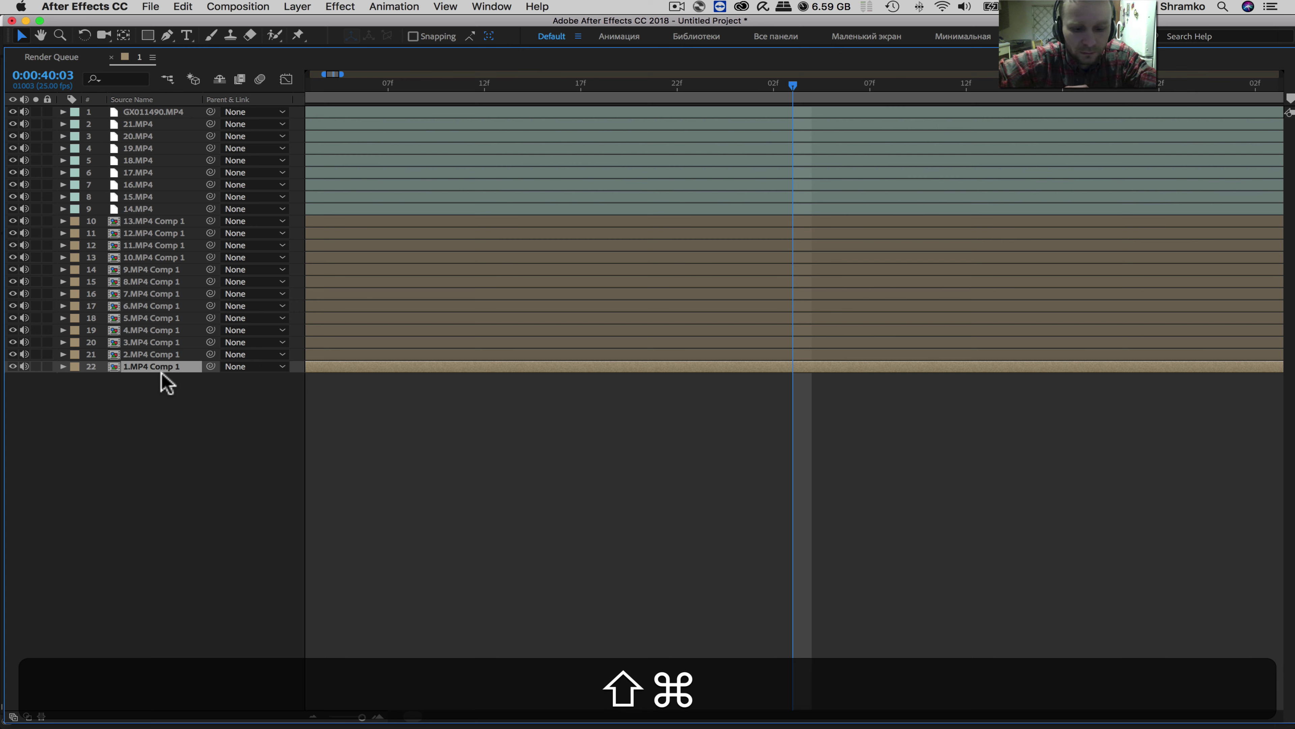
key(shift+super+c)
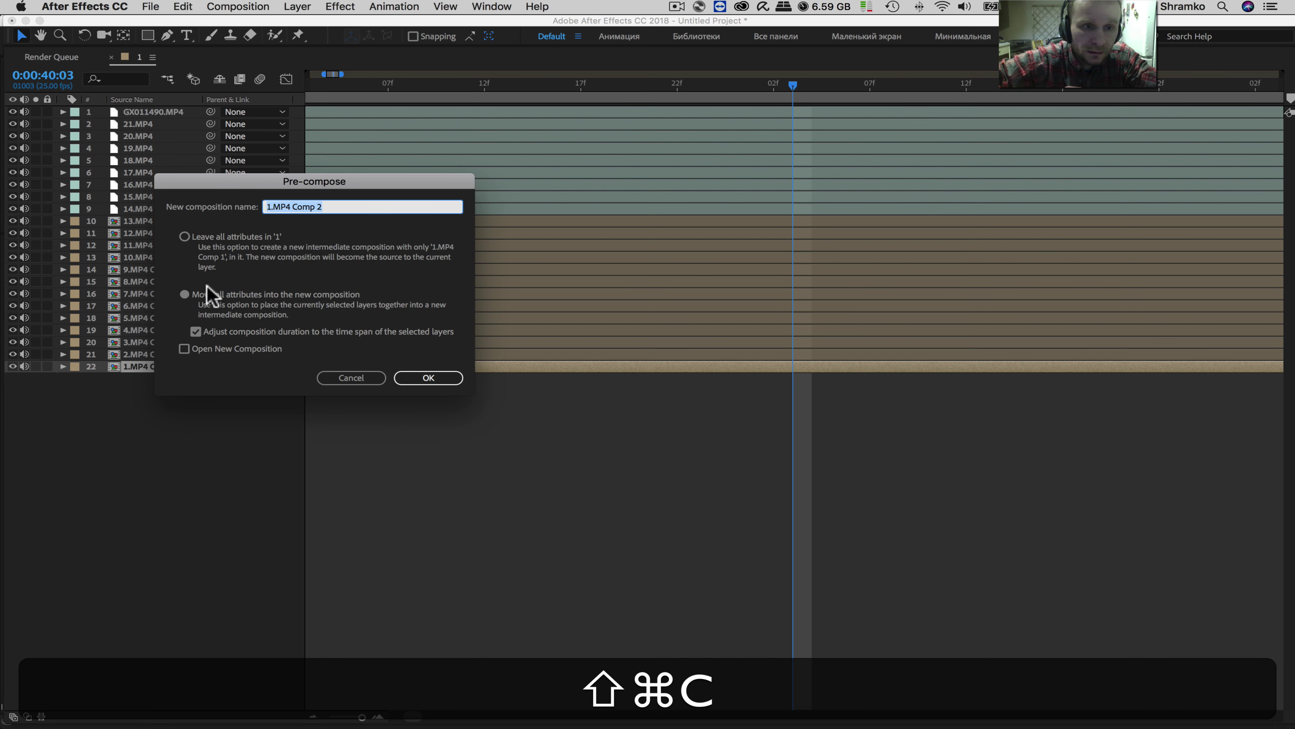
click(196, 332)
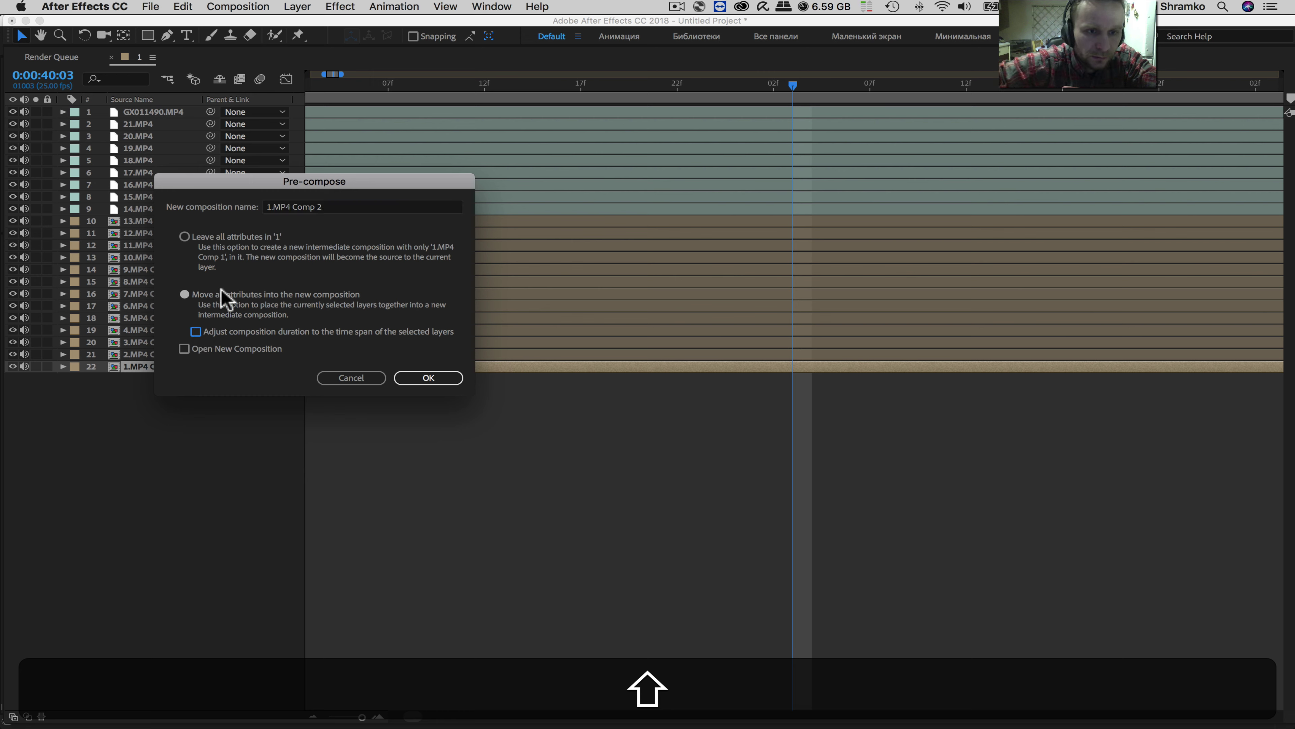
click(429, 378)
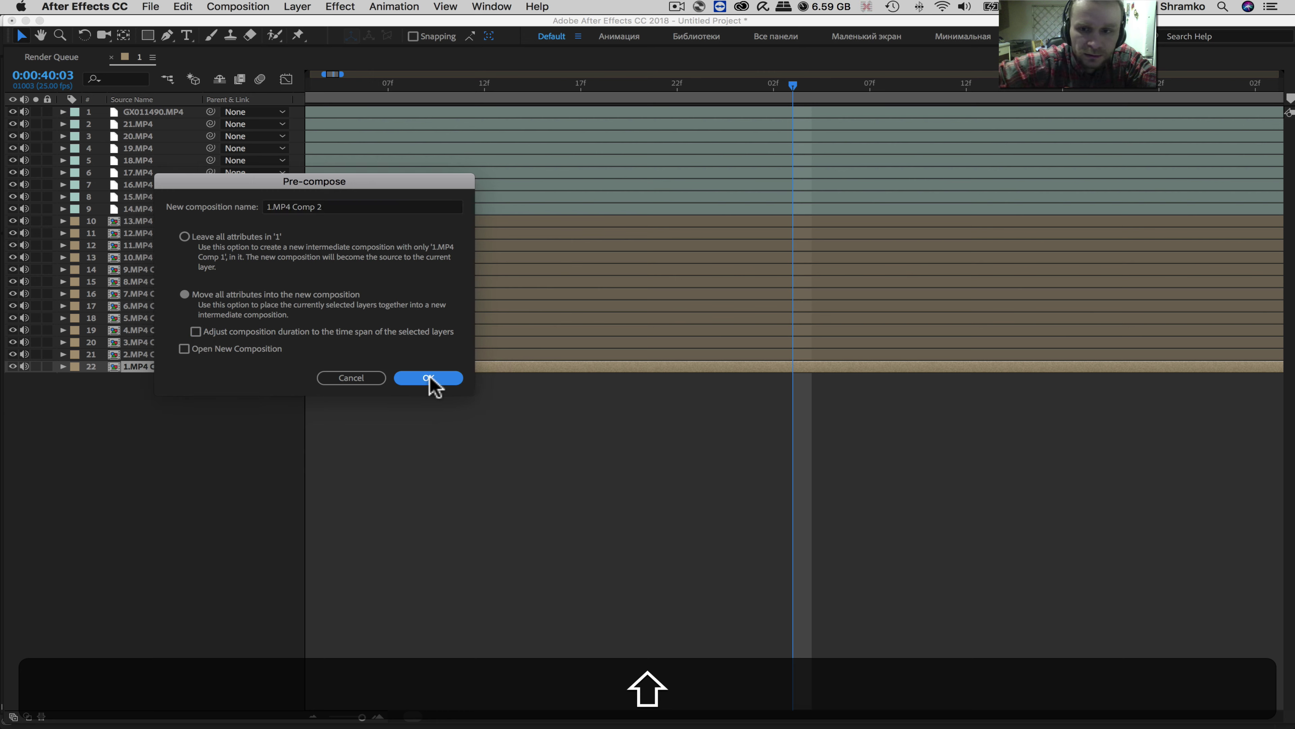
Pre-compose 2.MP4 Comp 1 and 3.MP4 Comp 1 individually as 2.MP4 Comp 2 and 3.MP4 Comp 2
click(127, 354)
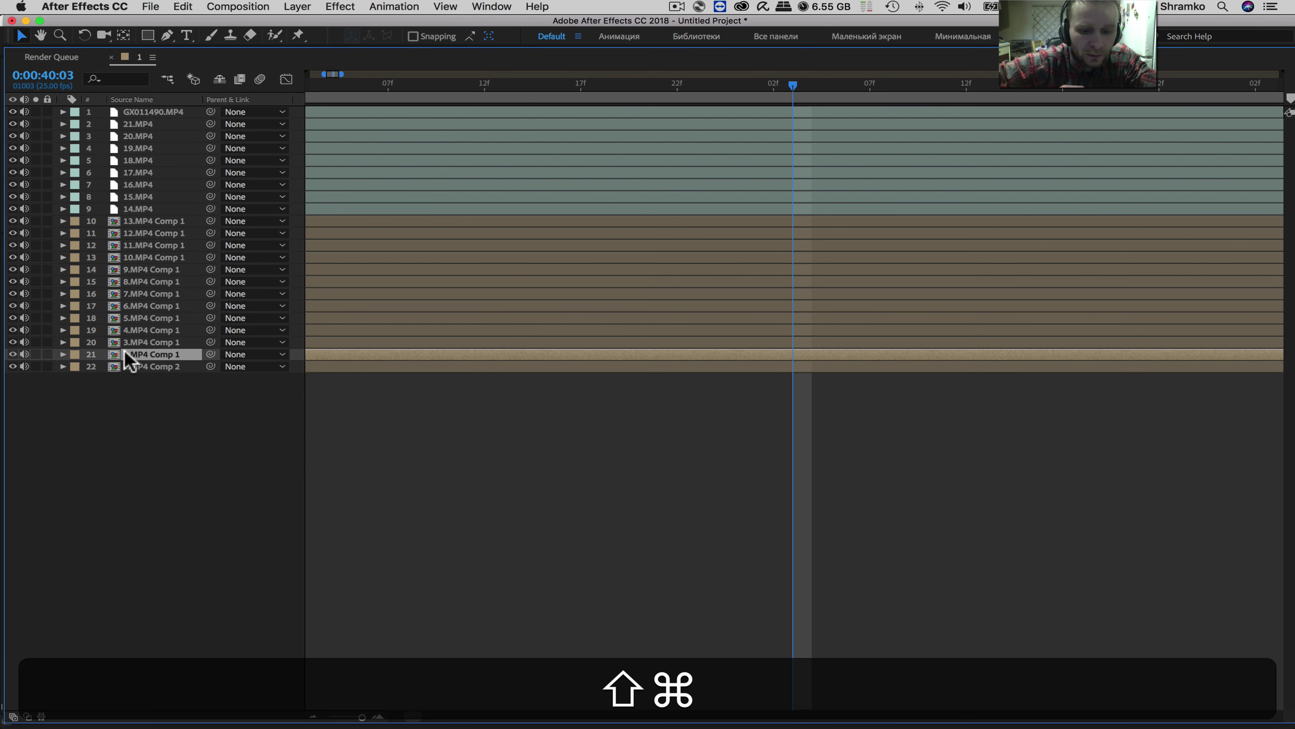
key(shift+super+c)
click(428, 378)
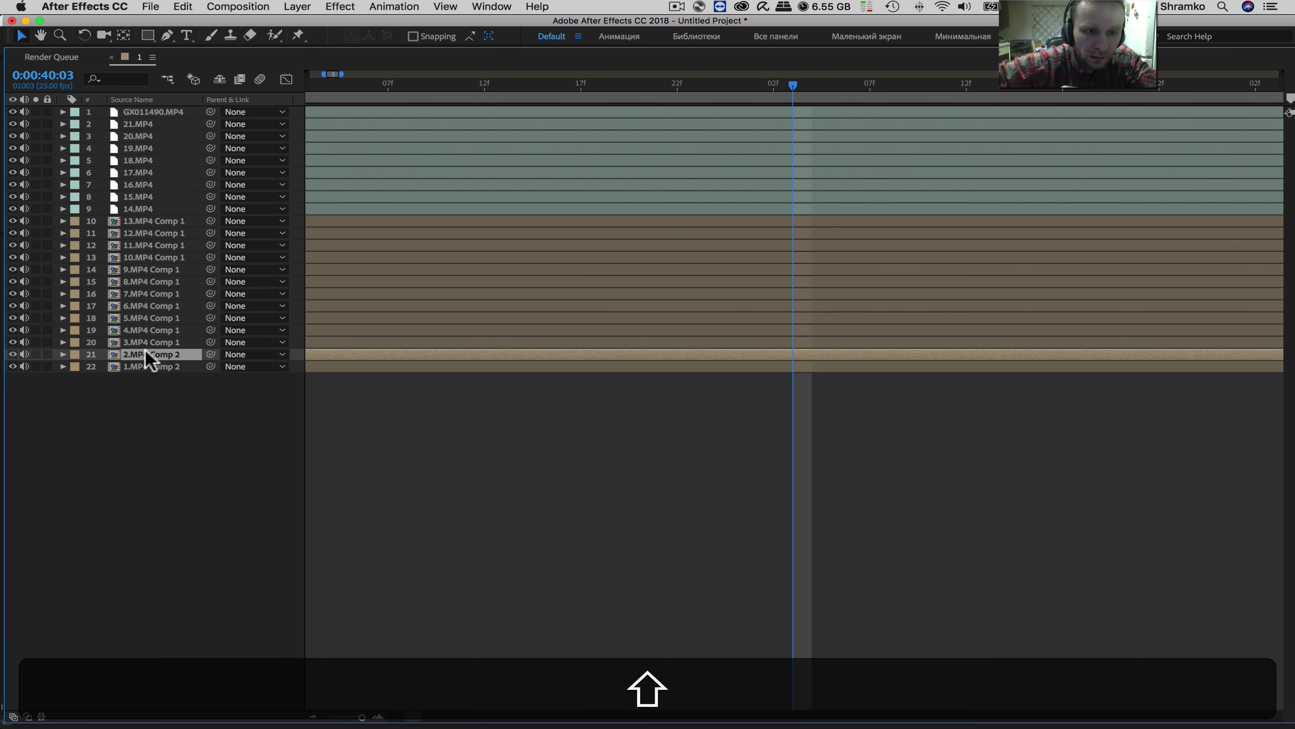
click(149, 342)
key(shift+super+c)
click(428, 377)
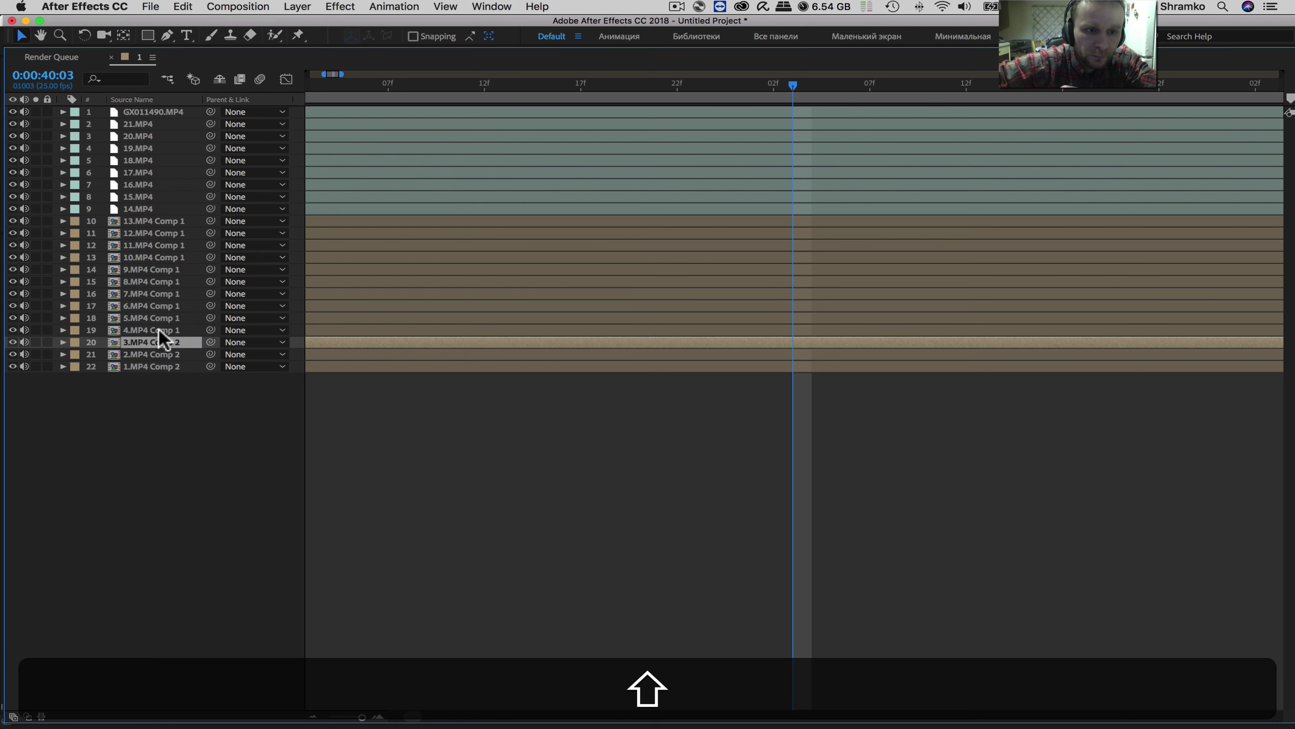
Pre-compose each layer from 4.MP4 Comp 1 through 10.MP4 Comp 1 into its own Comp 2 with the same options
click(178, 317)
key(shift+super+c)
click(428, 377)
click(174, 281)
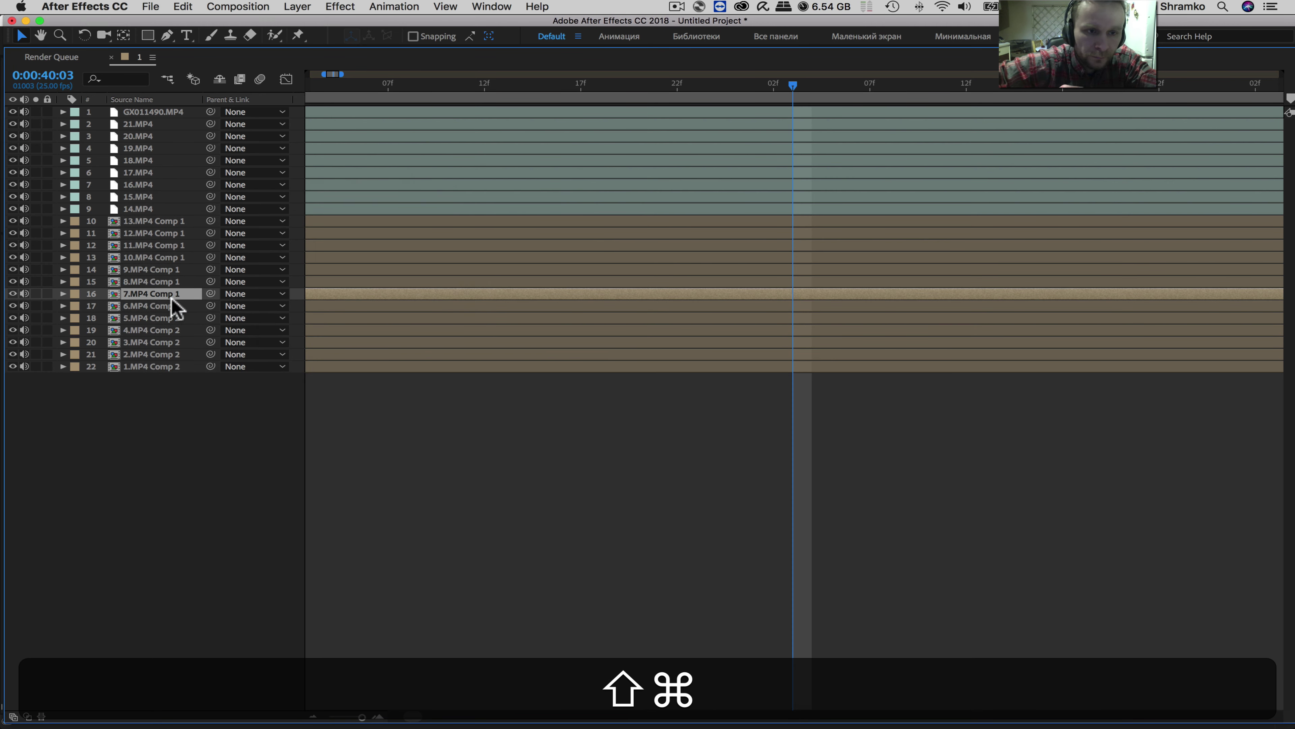
key(shift+super+c)
click(428, 378)
click(174, 257)
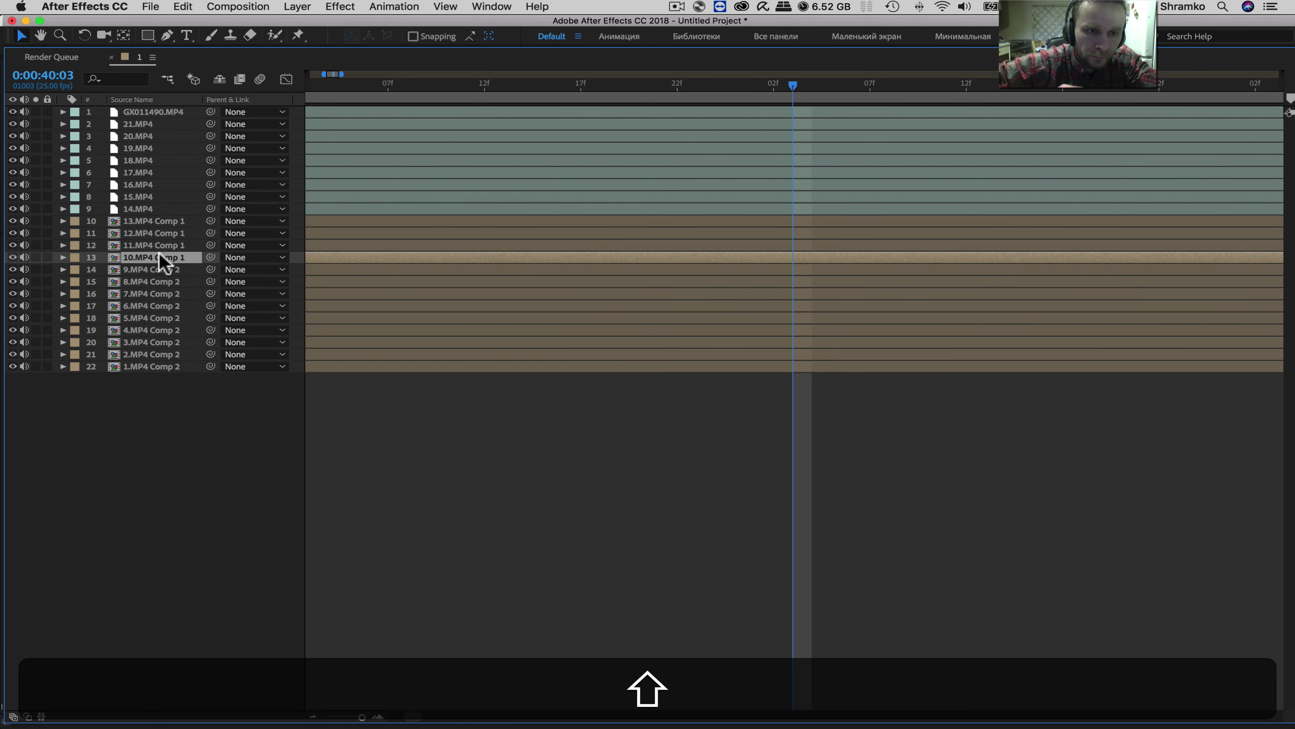
Pre-compose 11.MP4 Comp 1, 12.MP4 Comp 1 and 13.MP4 Comp 1 individually into their own Comp 2 compositions
click(179, 245)
key(shift+super+c)
click(404, 381)
click(173, 233)
key(shift+super+c)
click(428, 377)
click(173, 221)
key(shift+super+c)
click(430, 377)
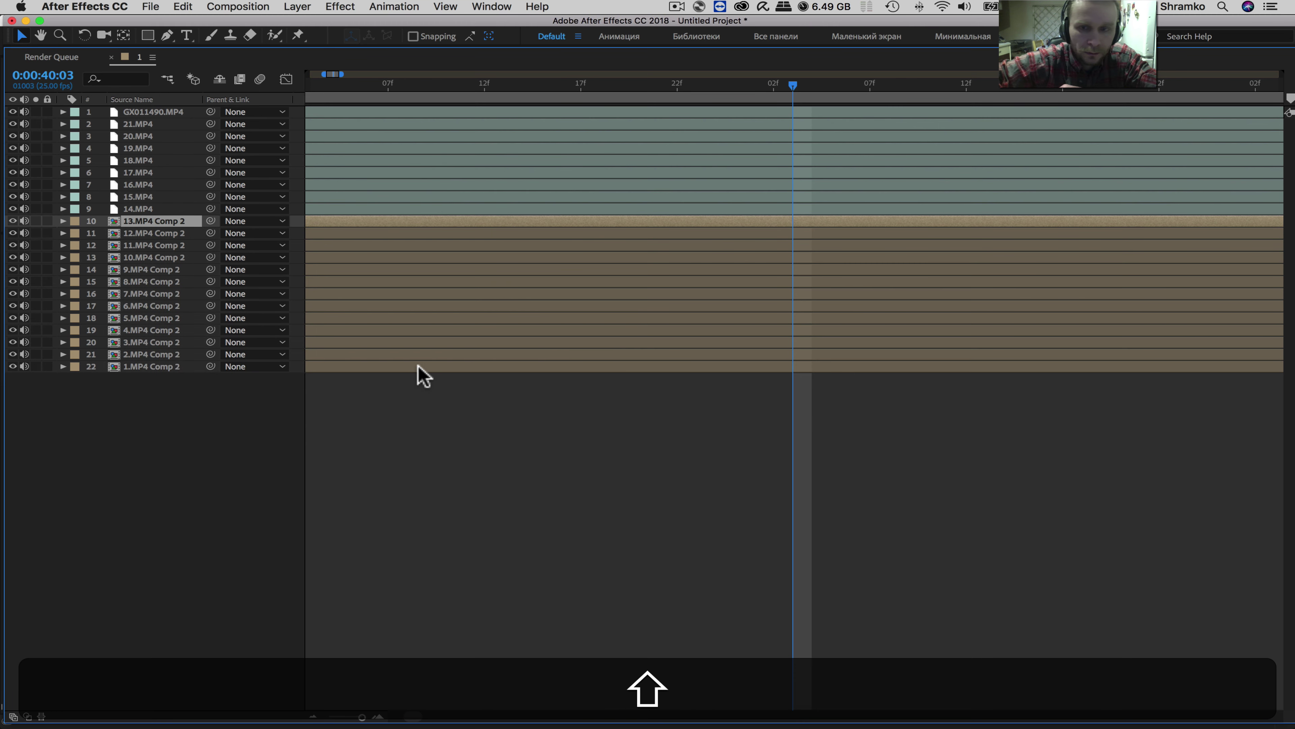
Time-stretch 1.MP4 Comp 2 with a stretch factor of 10, holding the layer in-point in place
right_click(155, 424)
right_click(153, 366)
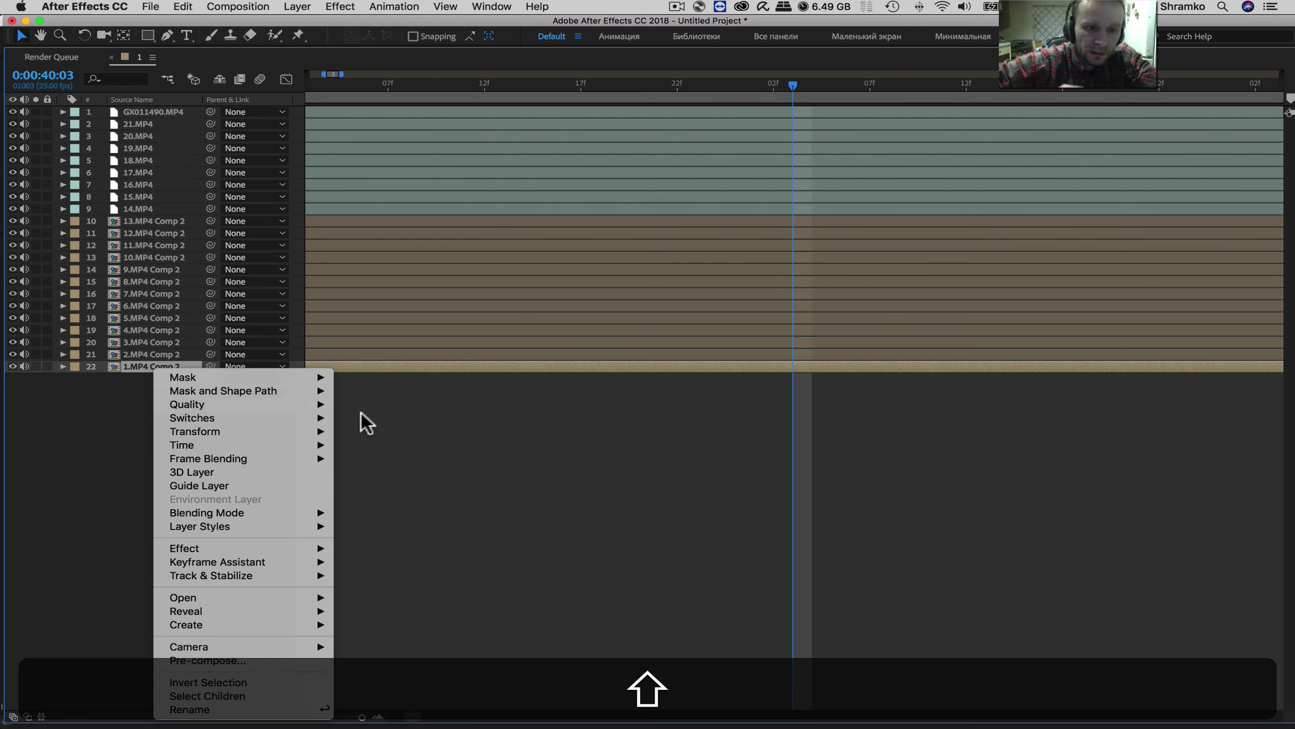
mouse_move(314, 444)
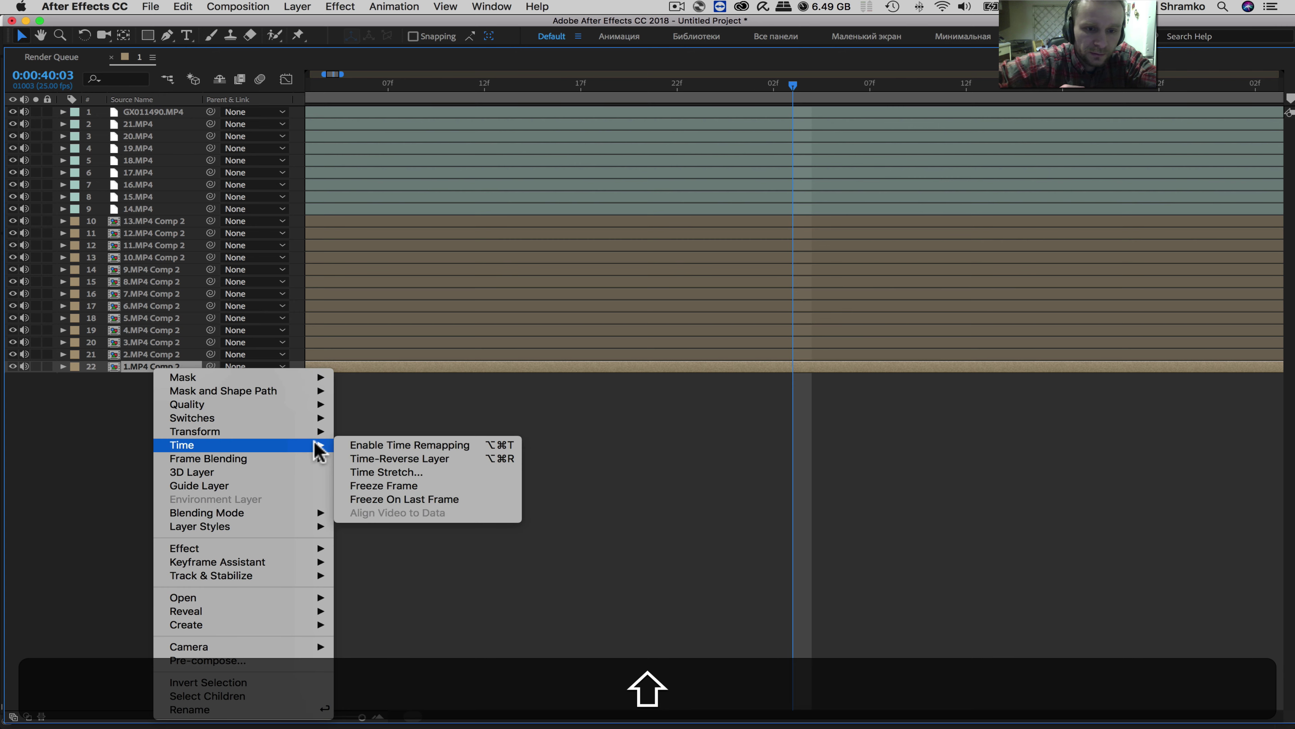
click(396, 472)
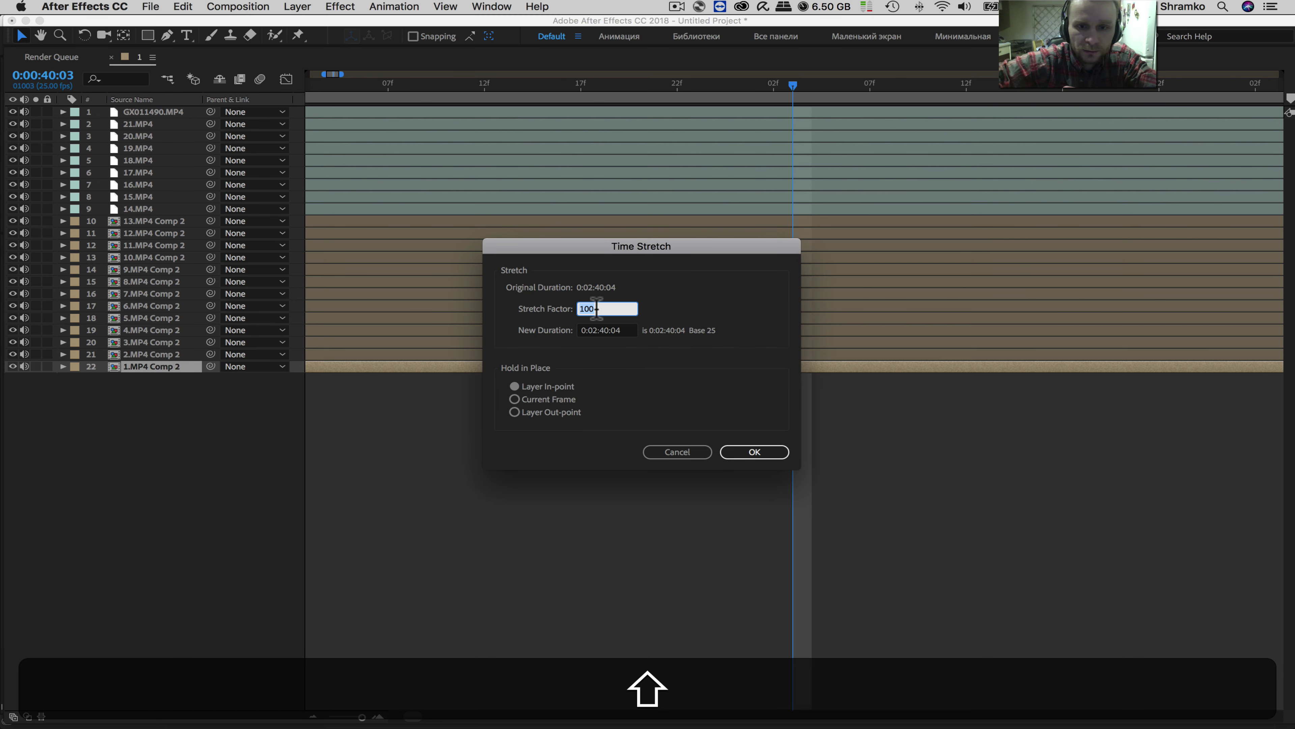
drag(608, 308, 545, 306)
text(10)
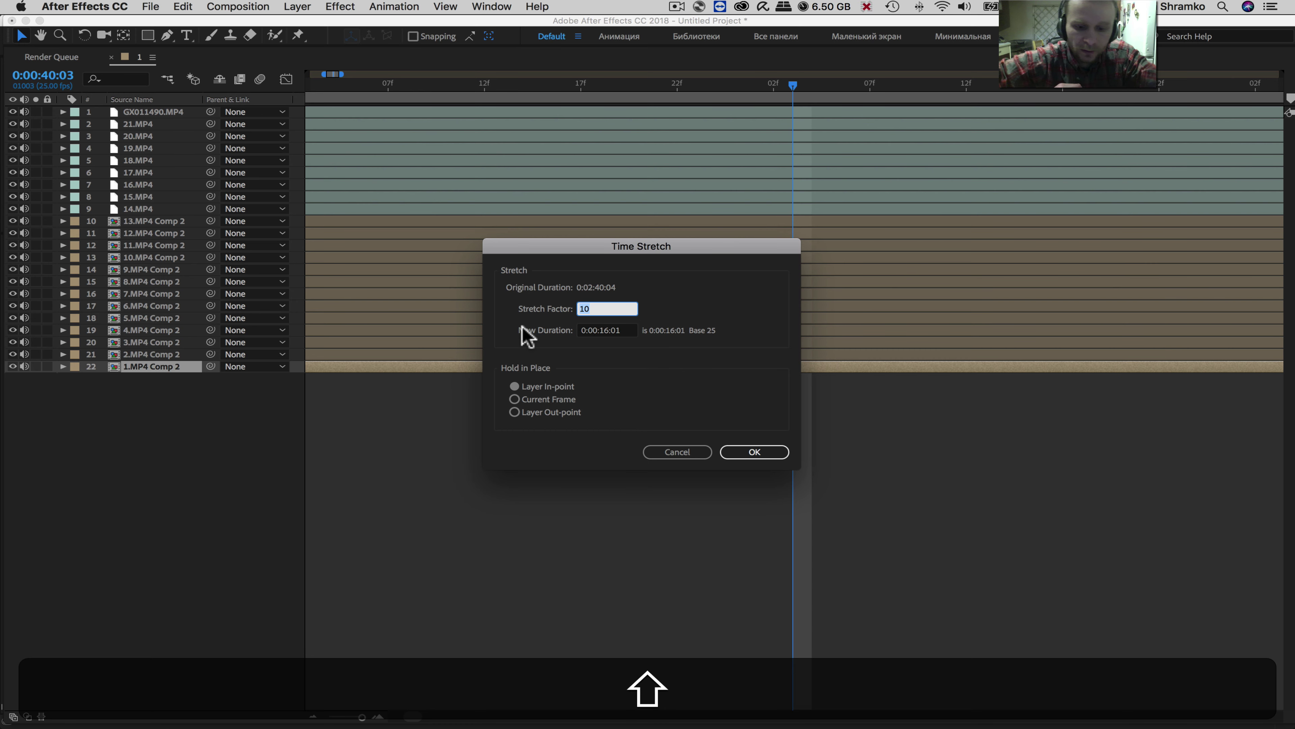
click(753, 452)
Apply the same stretch factor of 10 to the layers 2.MP4 Comp 2 through 5.MP4 Comp 2
right_click(153, 331)
mouse_move(229, 413)
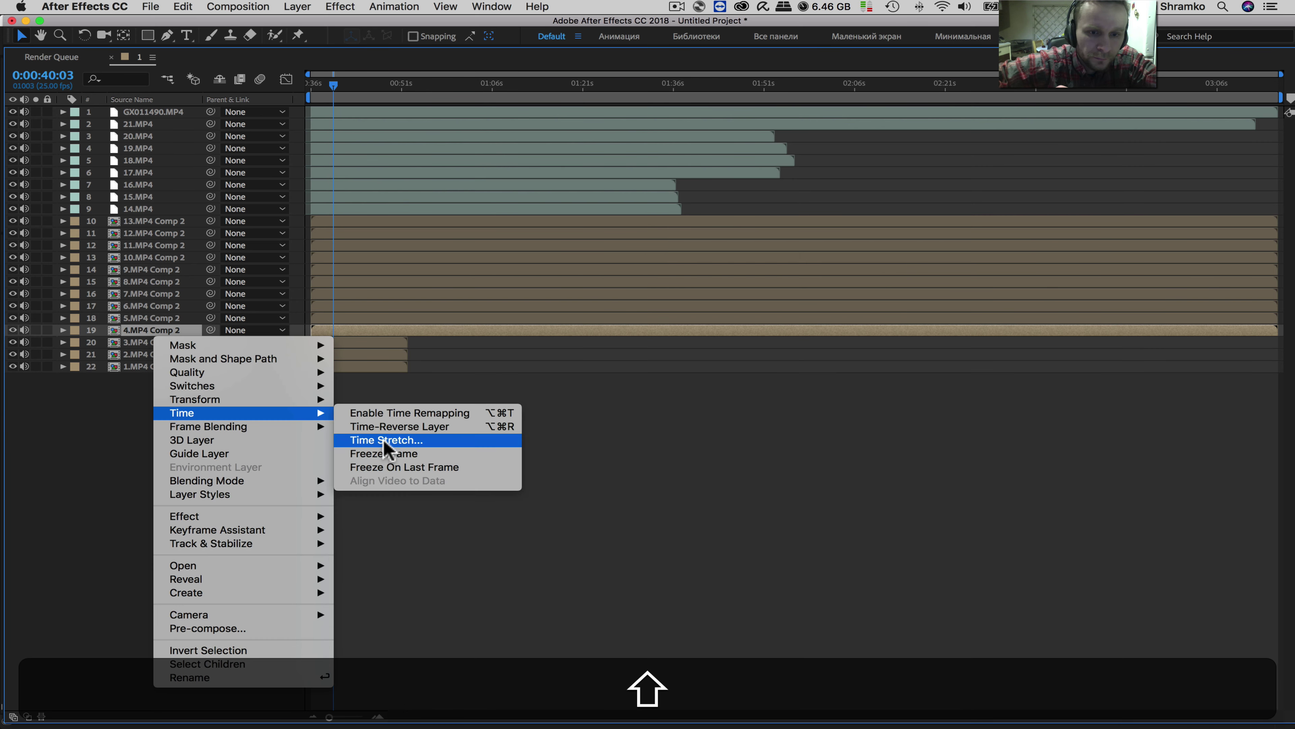
click(386, 441)
click(754, 455)
right_click(149, 319)
click(465, 428)
key(Return)
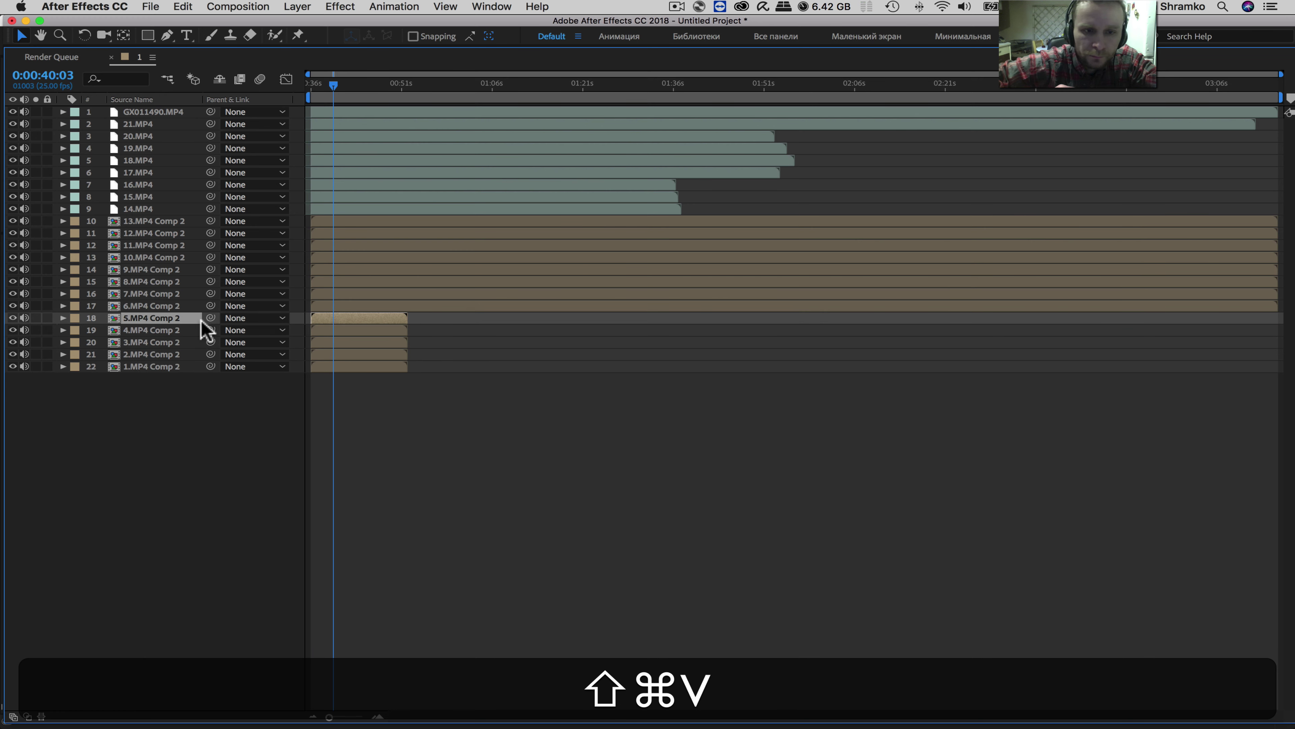
Time-stretch each layer from 6.MP4 Comp 2 through 13.MP4 Comp 2 with the factor 10
right_click(179, 307)
mouse_move(392, 383)
click(492, 411)
click(757, 457)
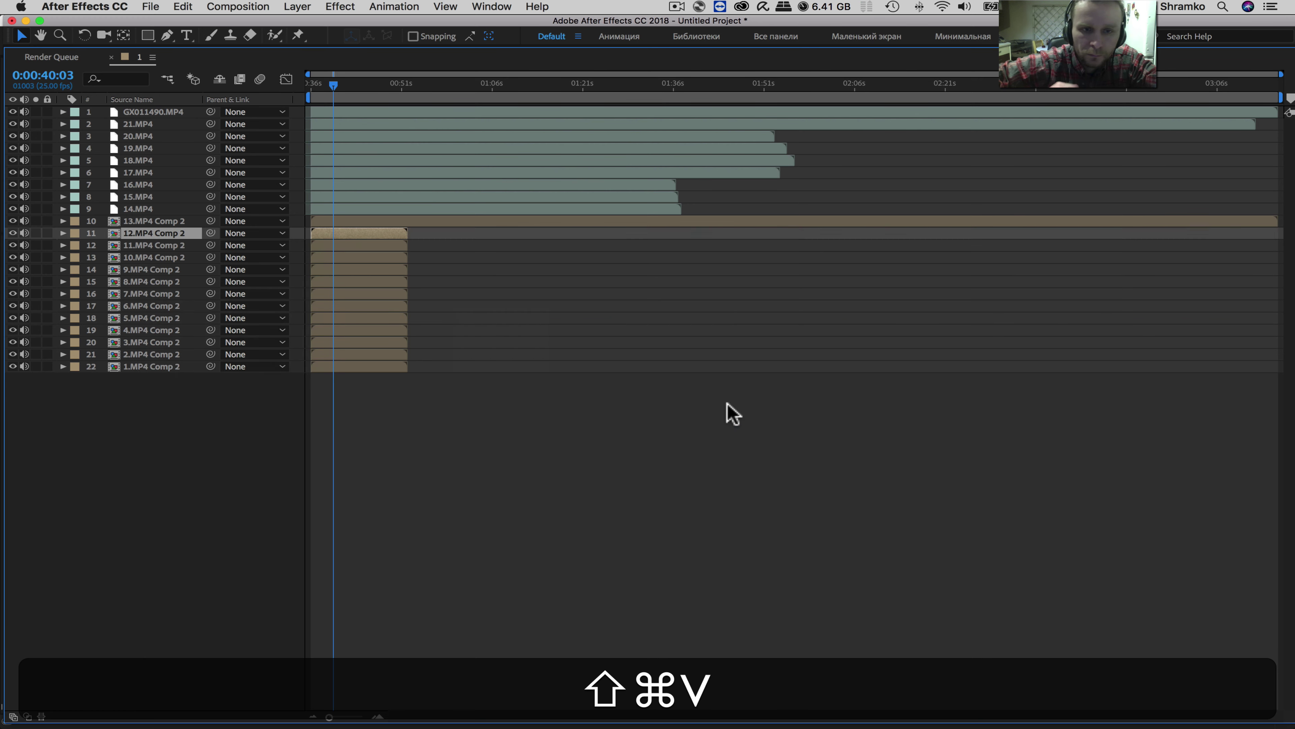
right_click(162, 223)
mouse_move(262, 306)
click(396, 326)
key(shift+super+v)
click(768, 457)
Move the current time to 0:00:37:00, near the start of the shortened layers
drag(341, 93, 316, 85)
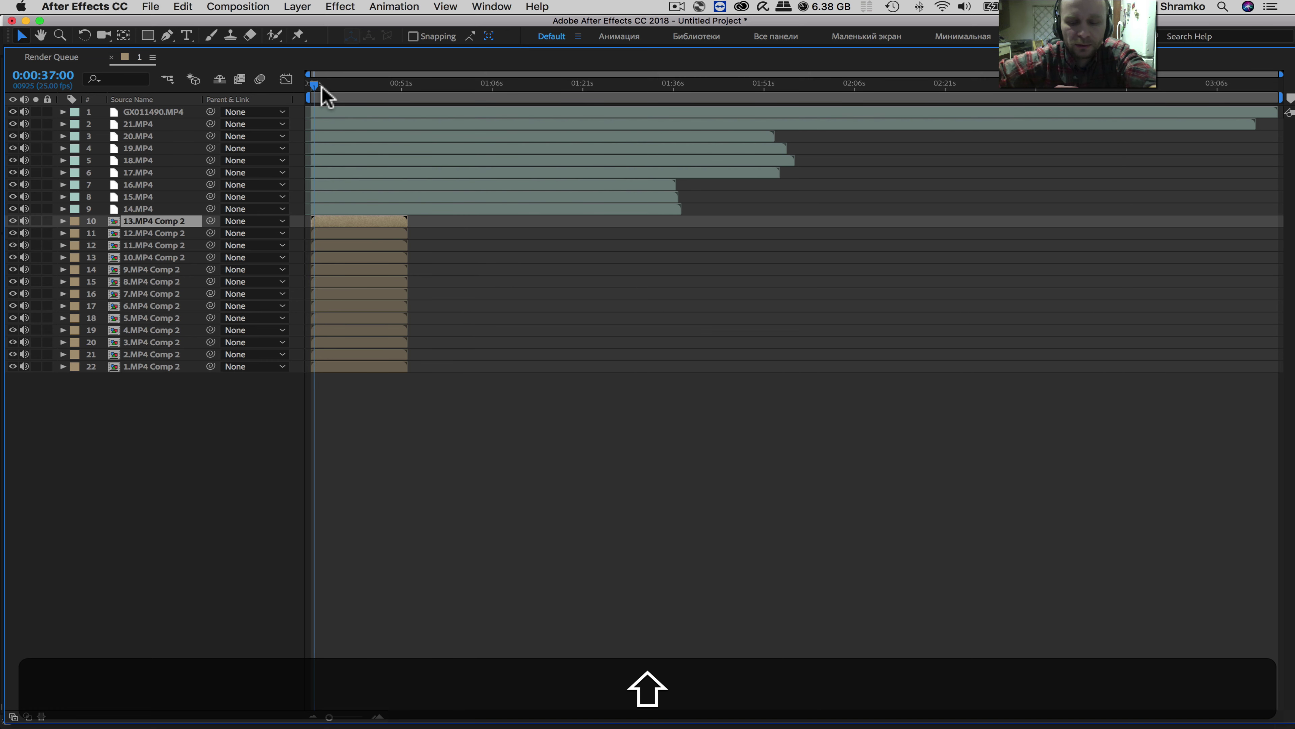
key(shift+equal)
key(shift+equal)
key(shift+minus)
key(shift+minus)
key(shift+equal)
key(shift+minus)
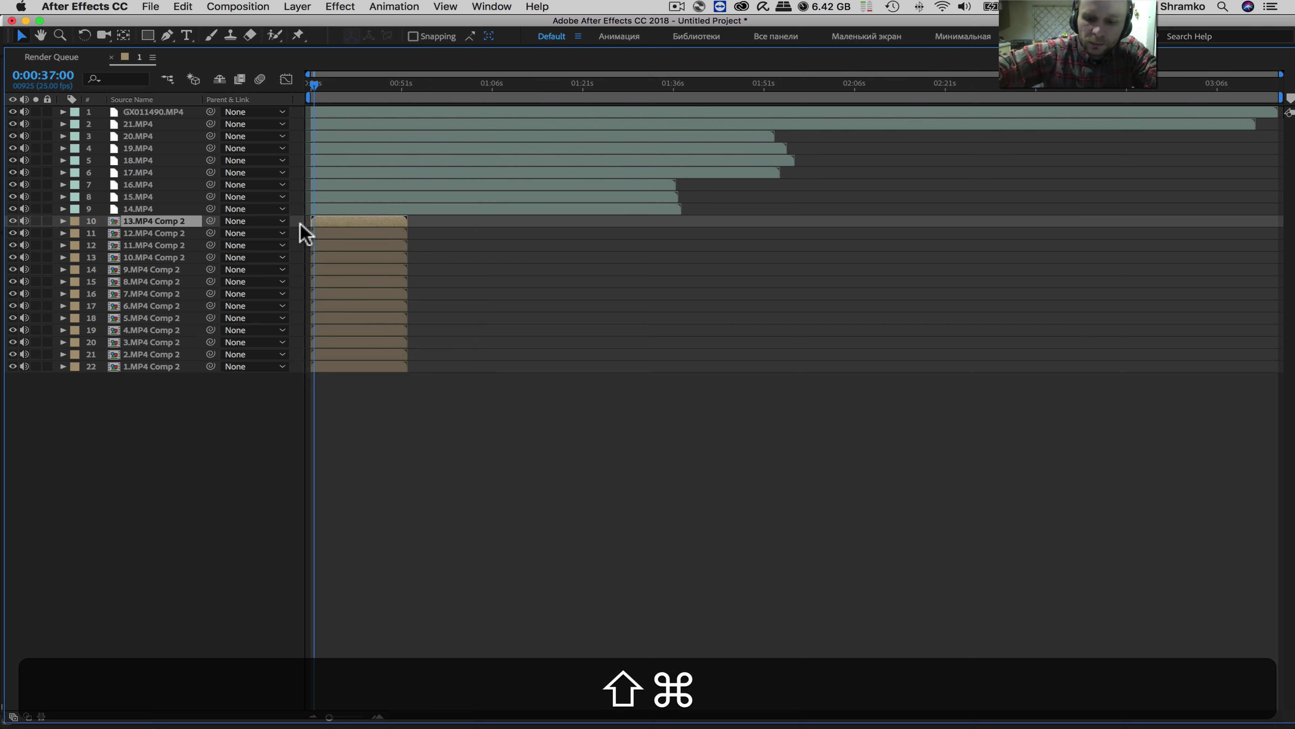
key(shift+super+k)
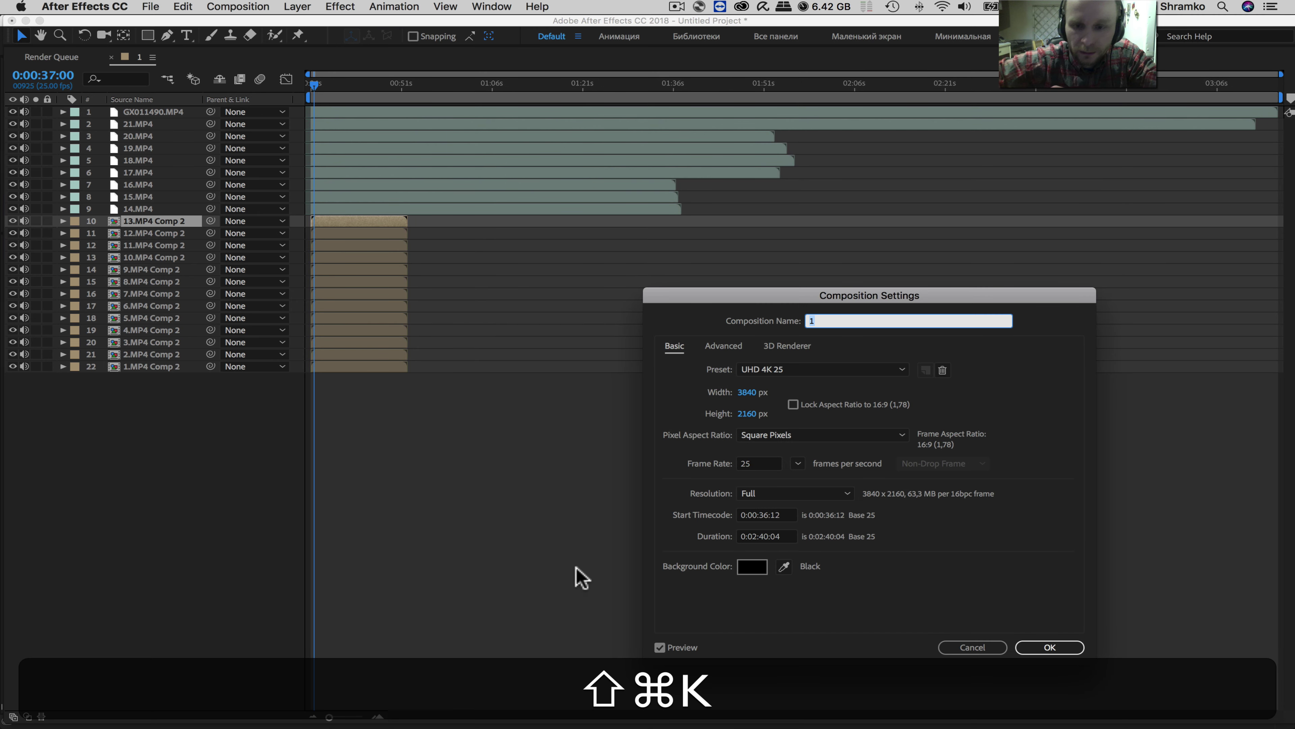
click(752, 536)
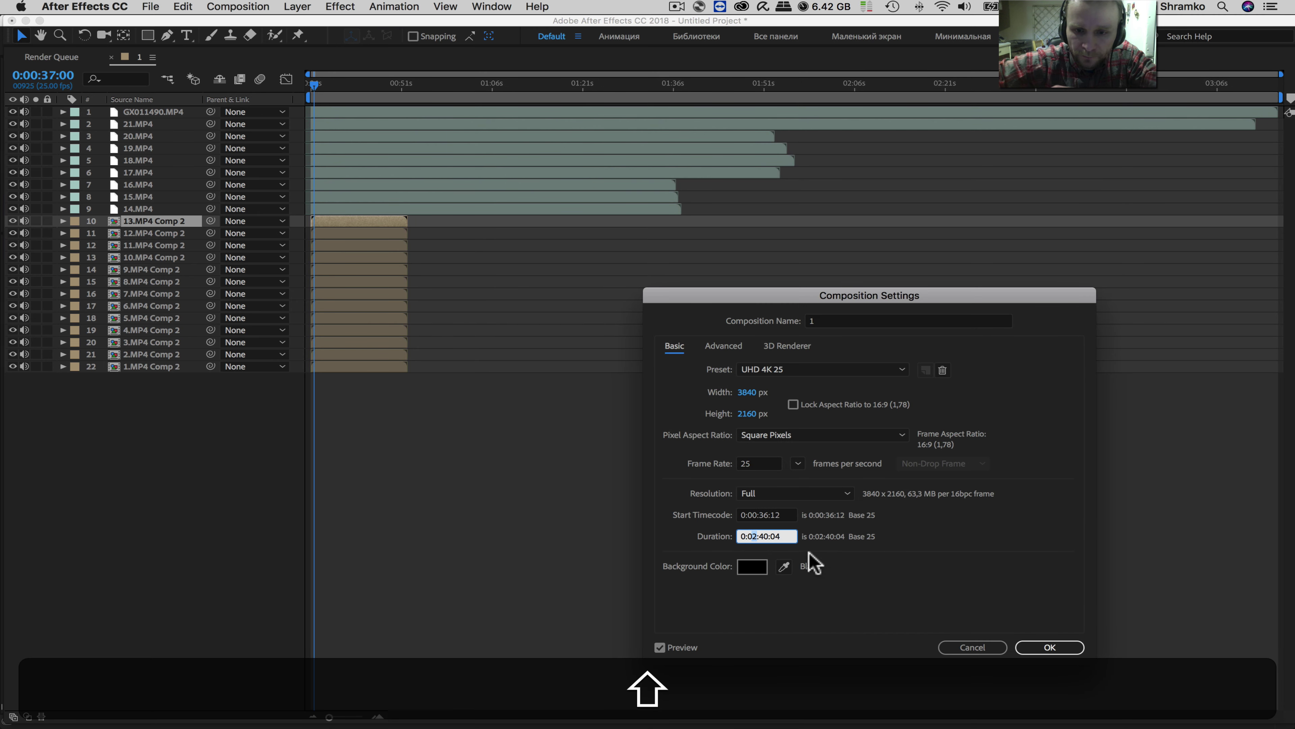
click(973, 647)
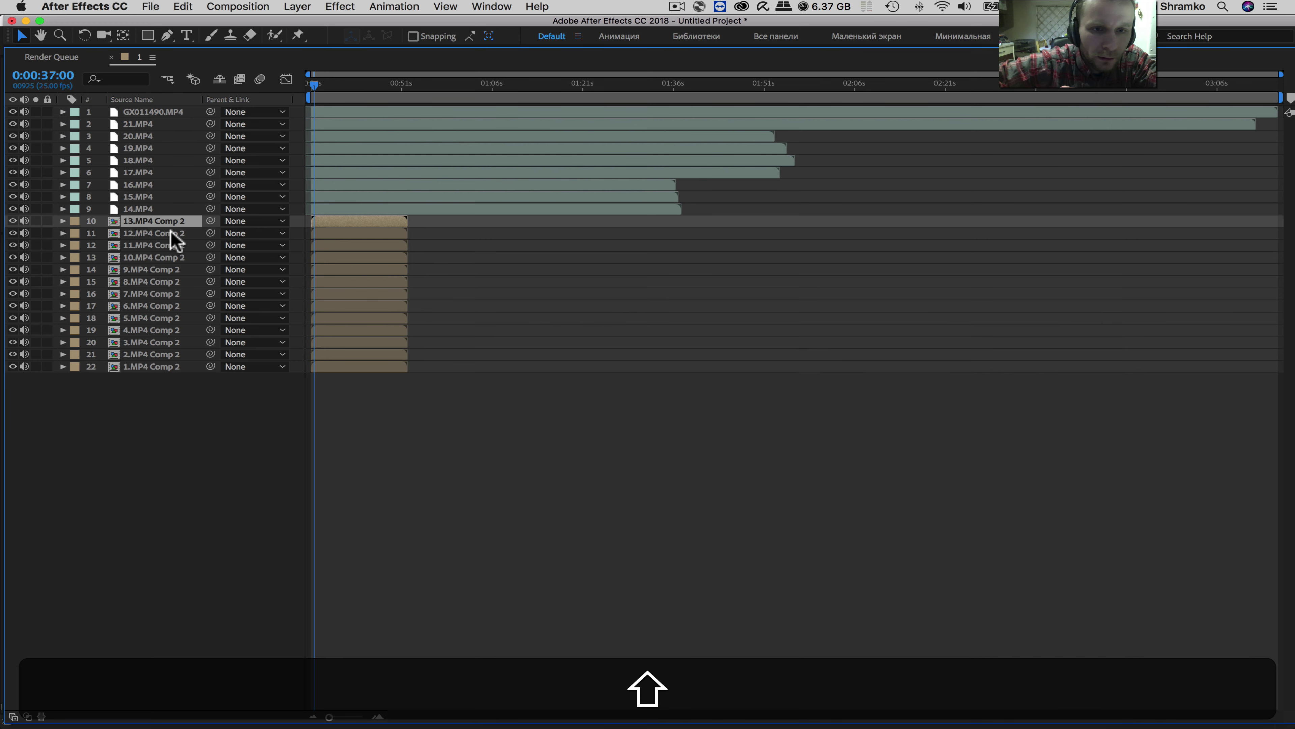
Show the audio waveforms of 13.MP4 Comp 2 through 1.MP4 Comp 2 and set the current time to 0:00:37:04 by the first peak
shift+click(331, 366)
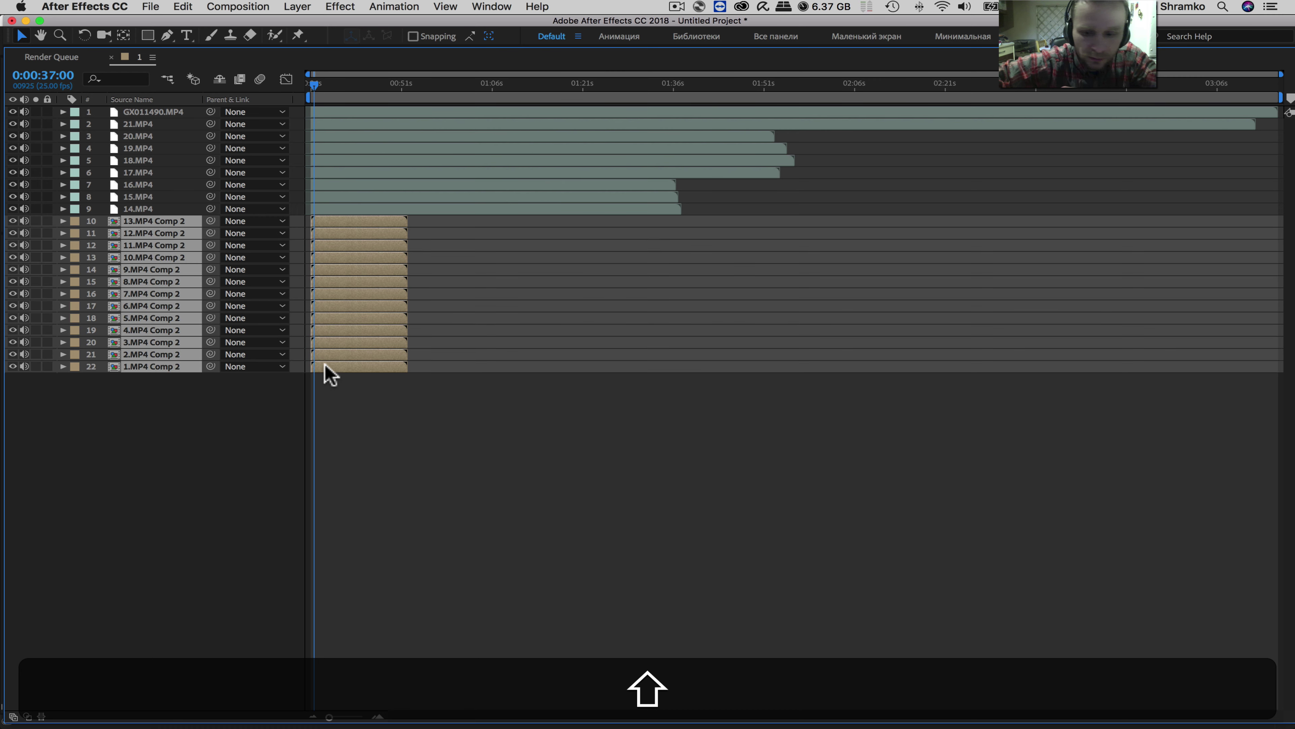
key(shift+l)
key(shift+l)
key(shift+equal)
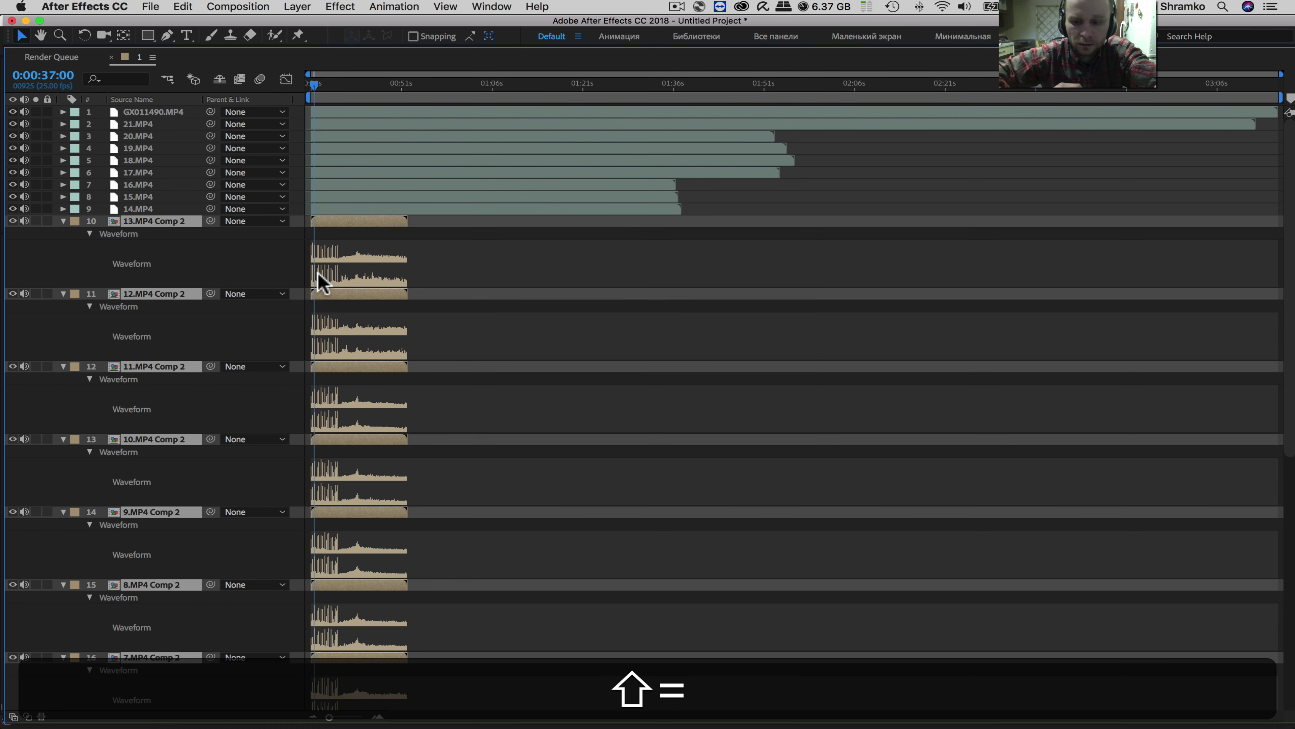
key(shift+equal)
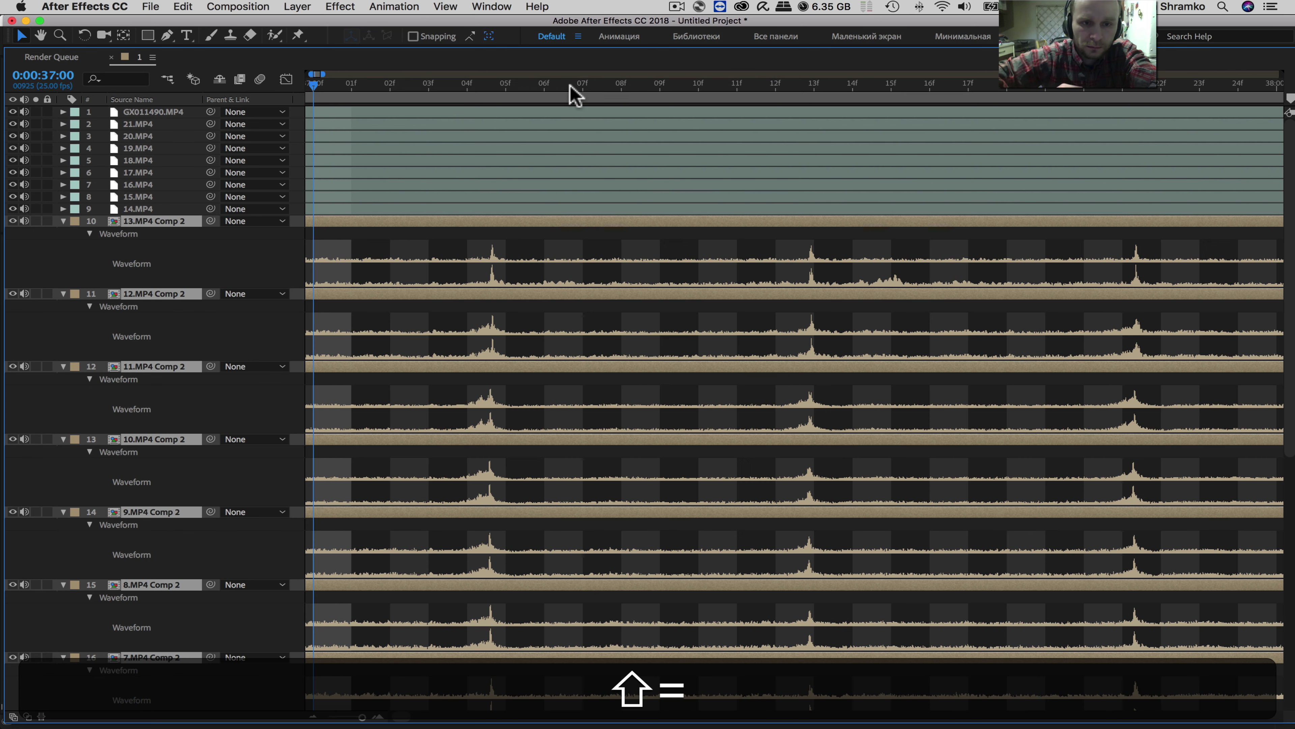
shift+click(497, 88)
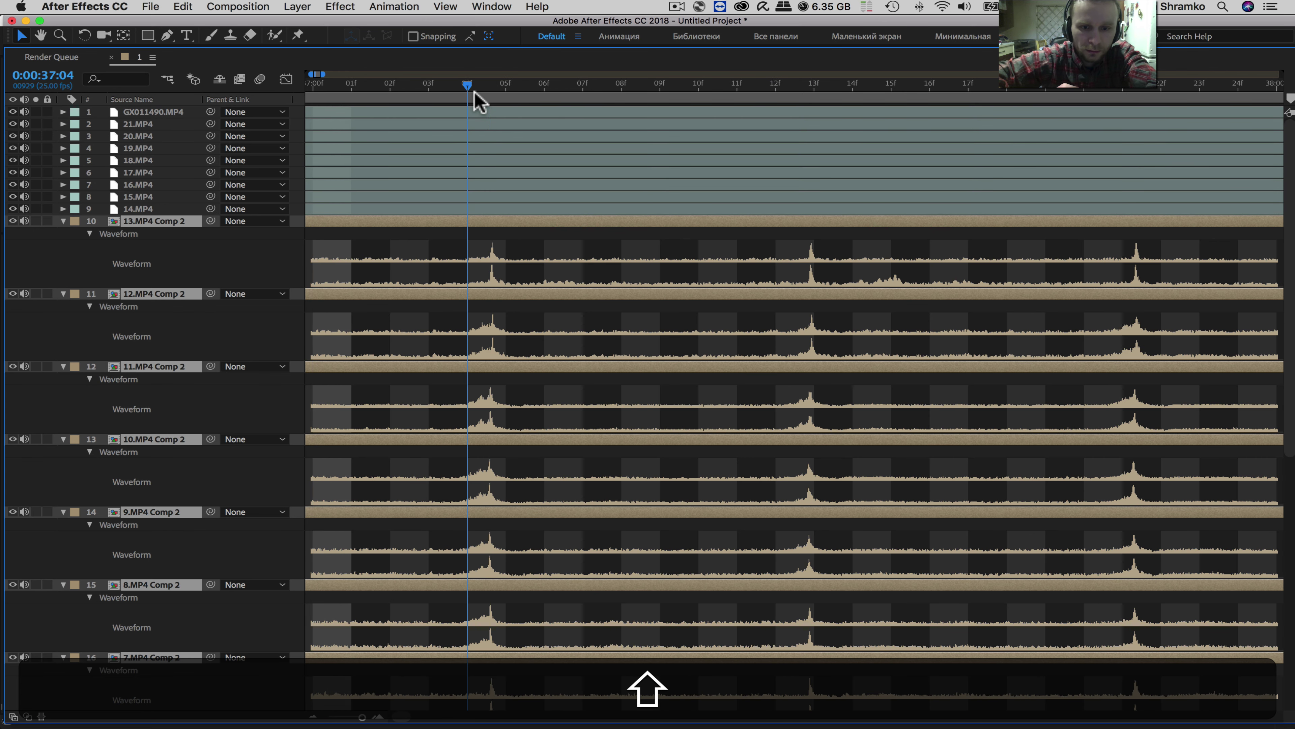
key(shift+equal)
drag(506, 94, 487, 114)
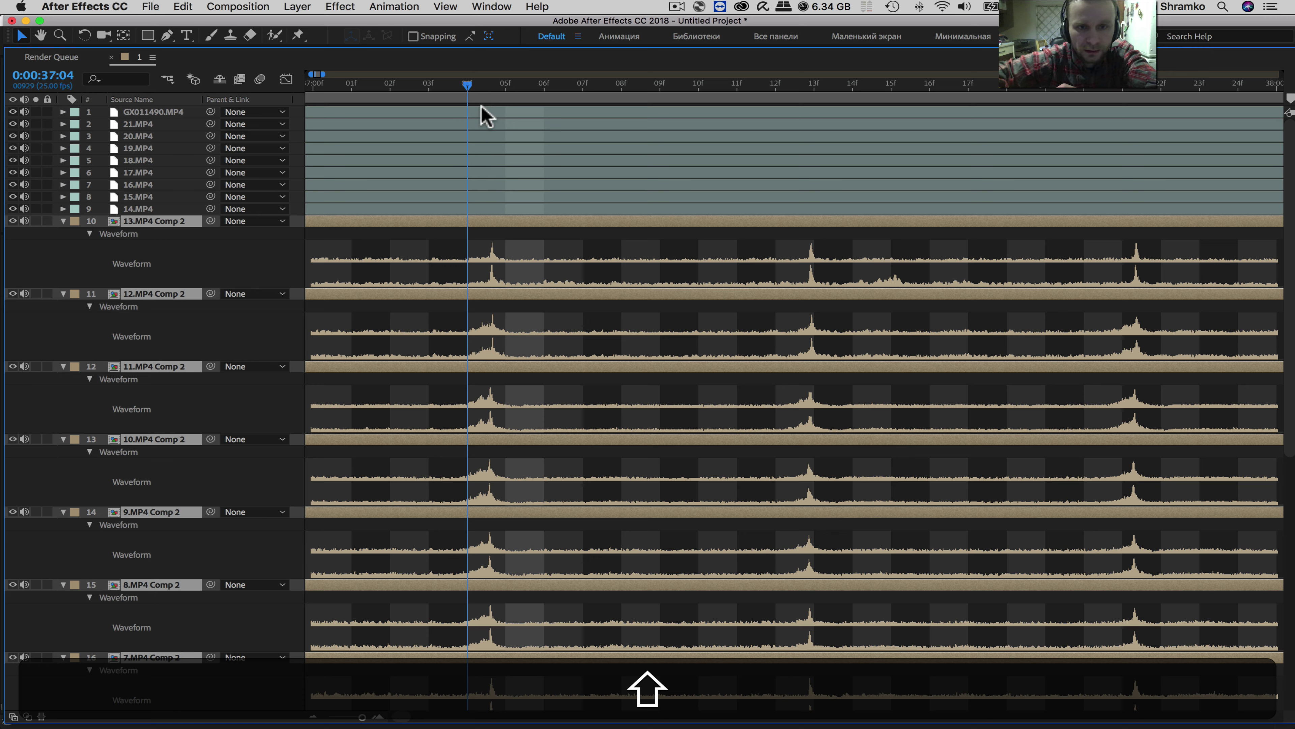
Show the audio waveforms of the original layers 14.MP4, 15.MP4 and 16.MP4 for comparison
click(484, 209)
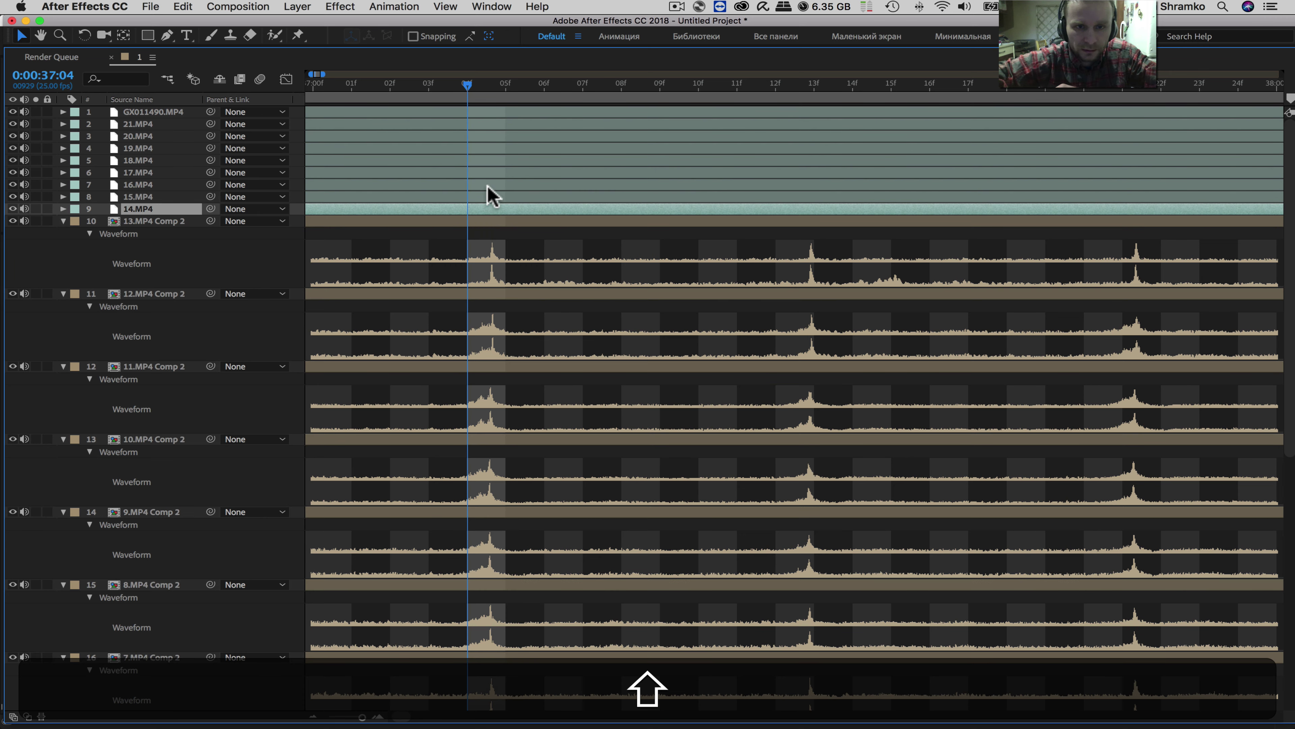
shift+click(488, 184)
key(shift+l)
key(shift+l)
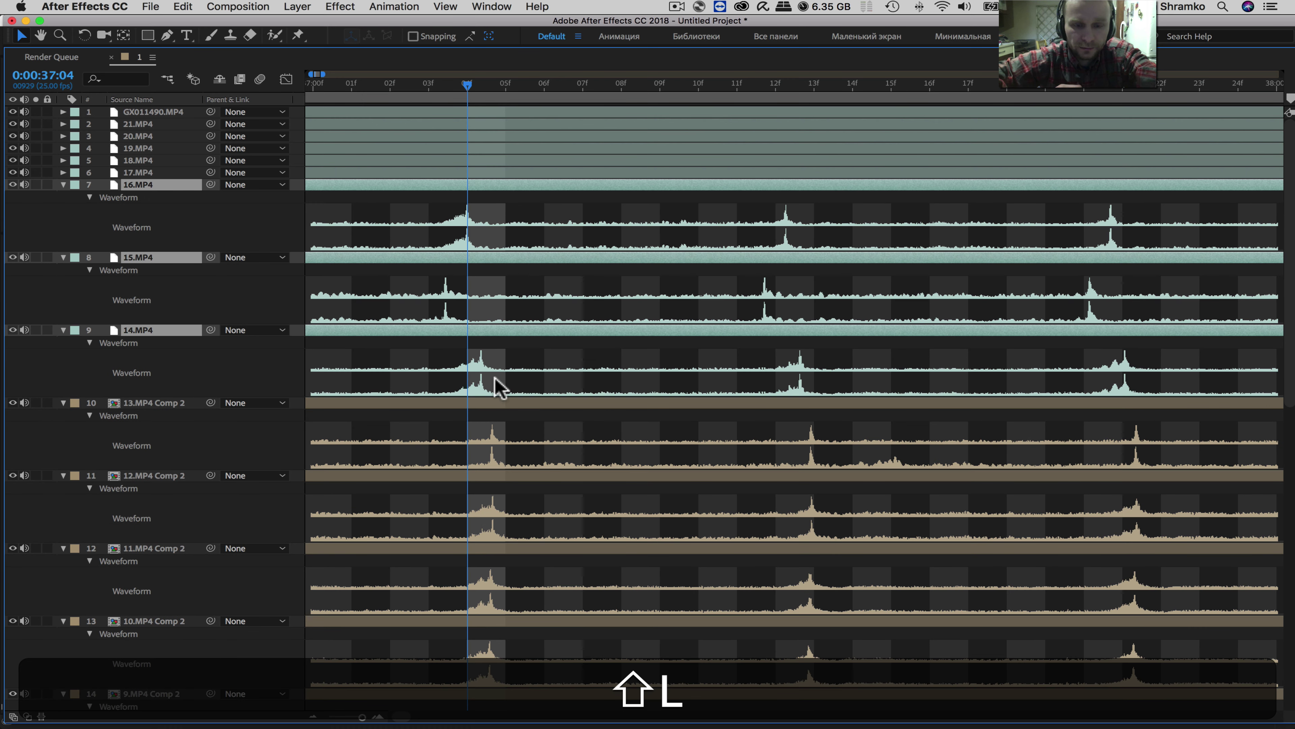
Shift 15.MP4 about one frame later and 16.MP4 about two frames later
click(502, 293)
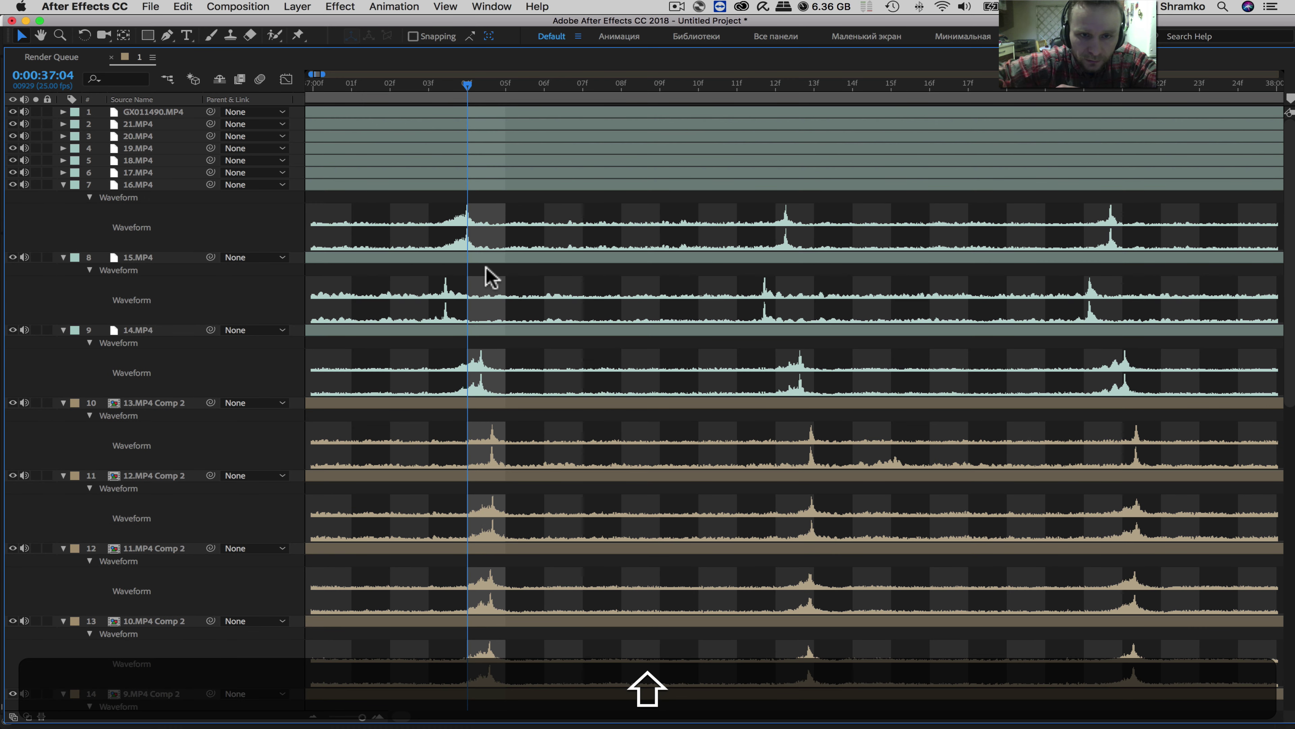
drag(482, 263, 518, 266)
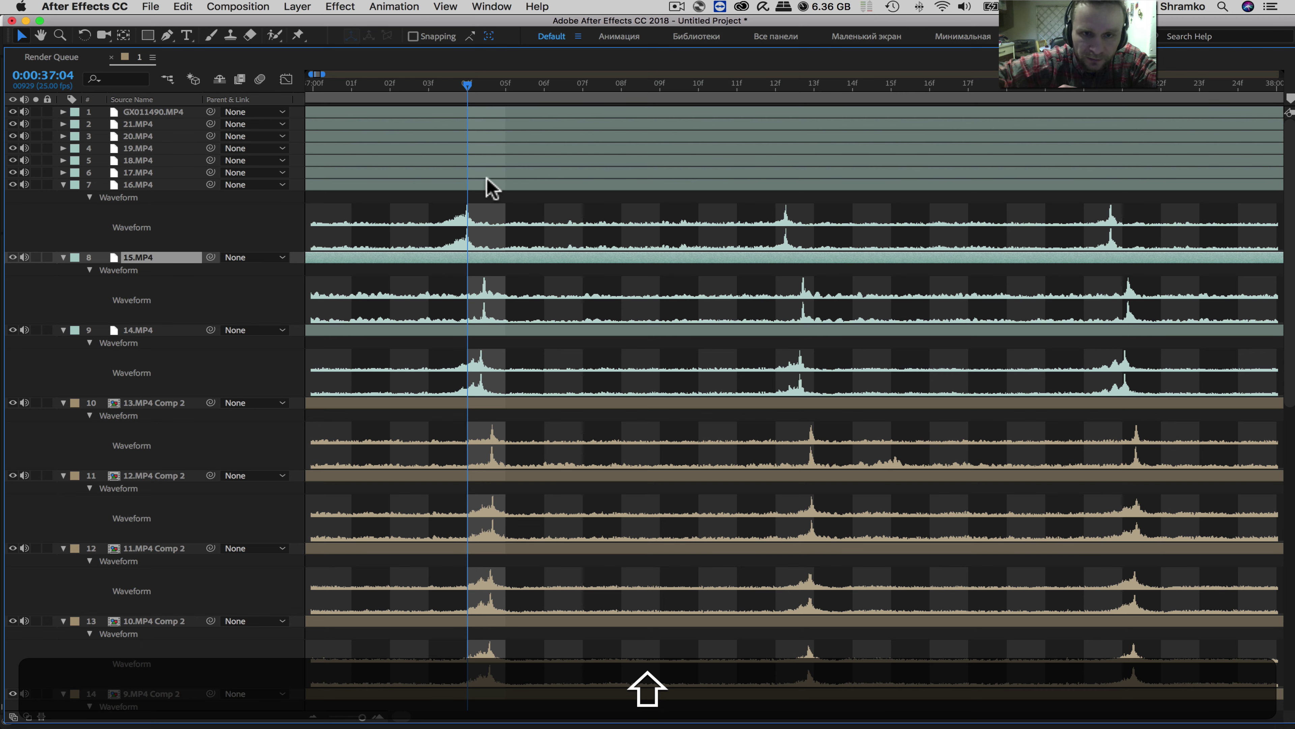
drag(508, 186, 538, 203)
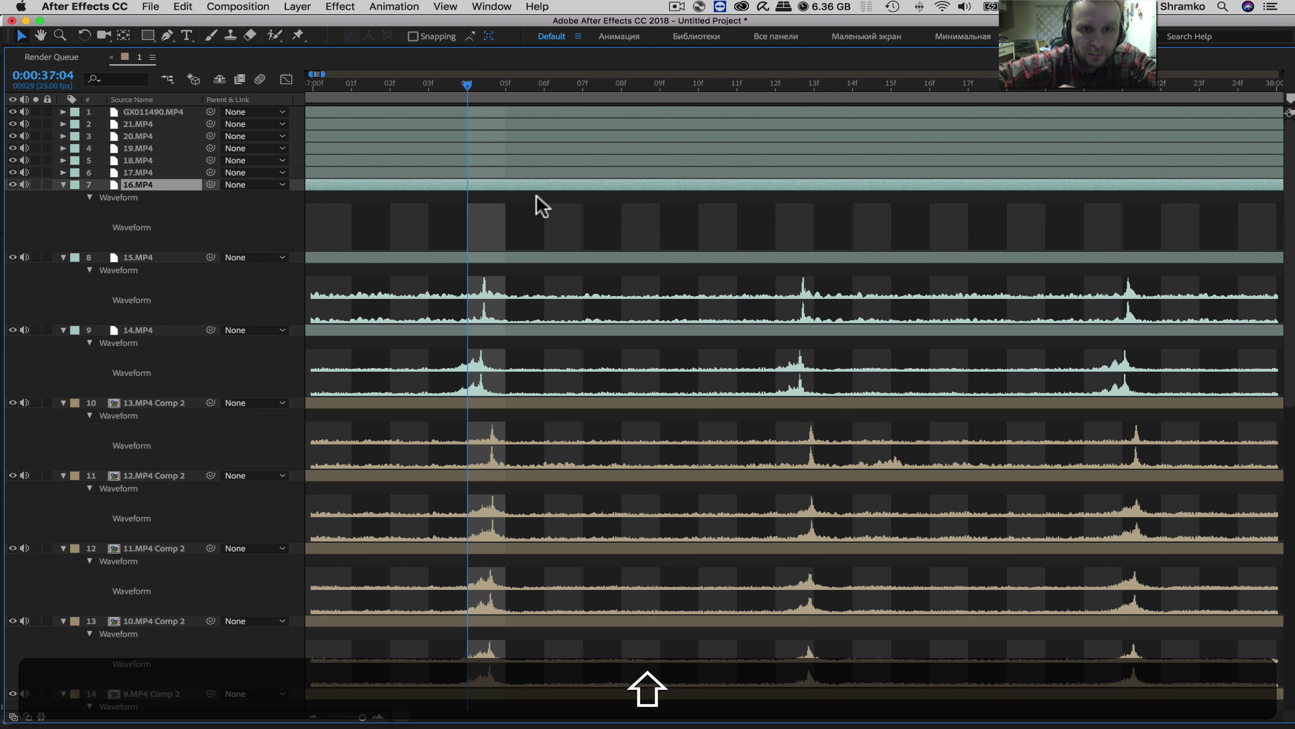
Show the waveforms of 17.MP4 and 18.MP4 and try to shift 18.MP4 later to match the peaks of the layers below
click(480, 173)
key(shift+l)
key(shift+l)
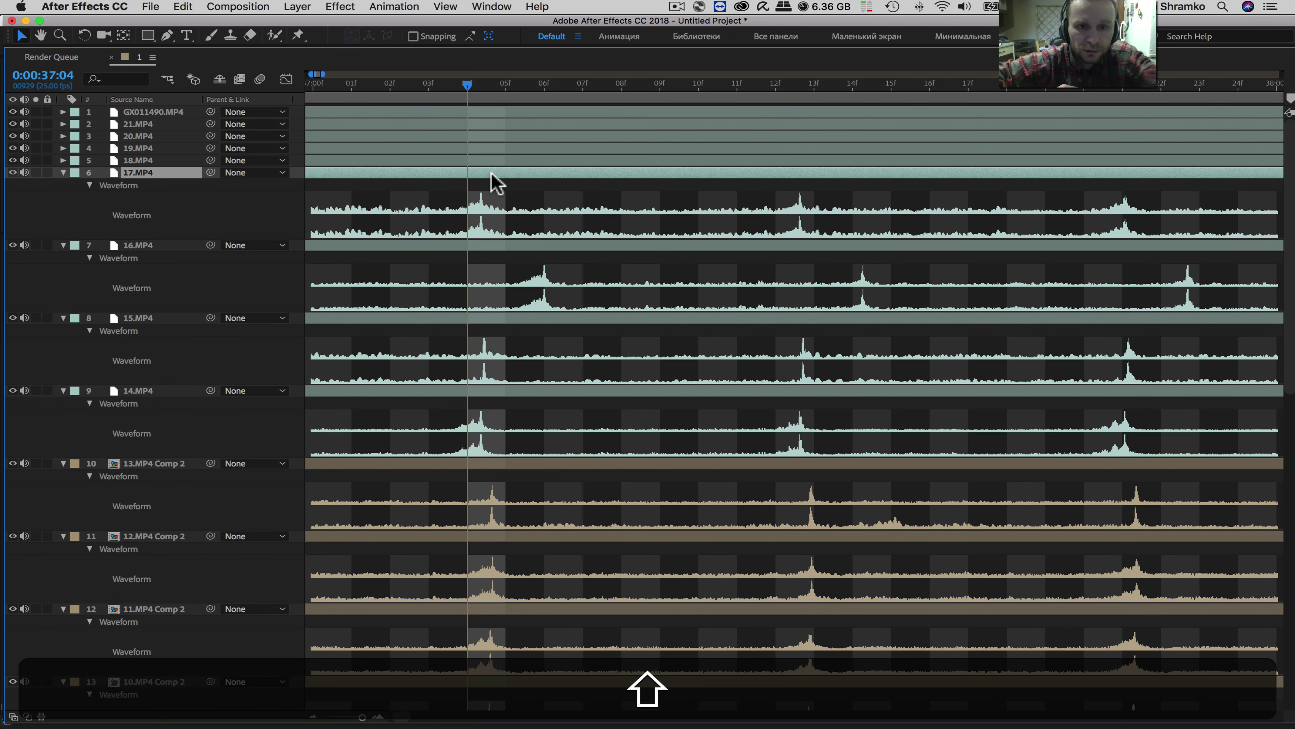
click(487, 159)
key(shift+l)
key(shift+l)
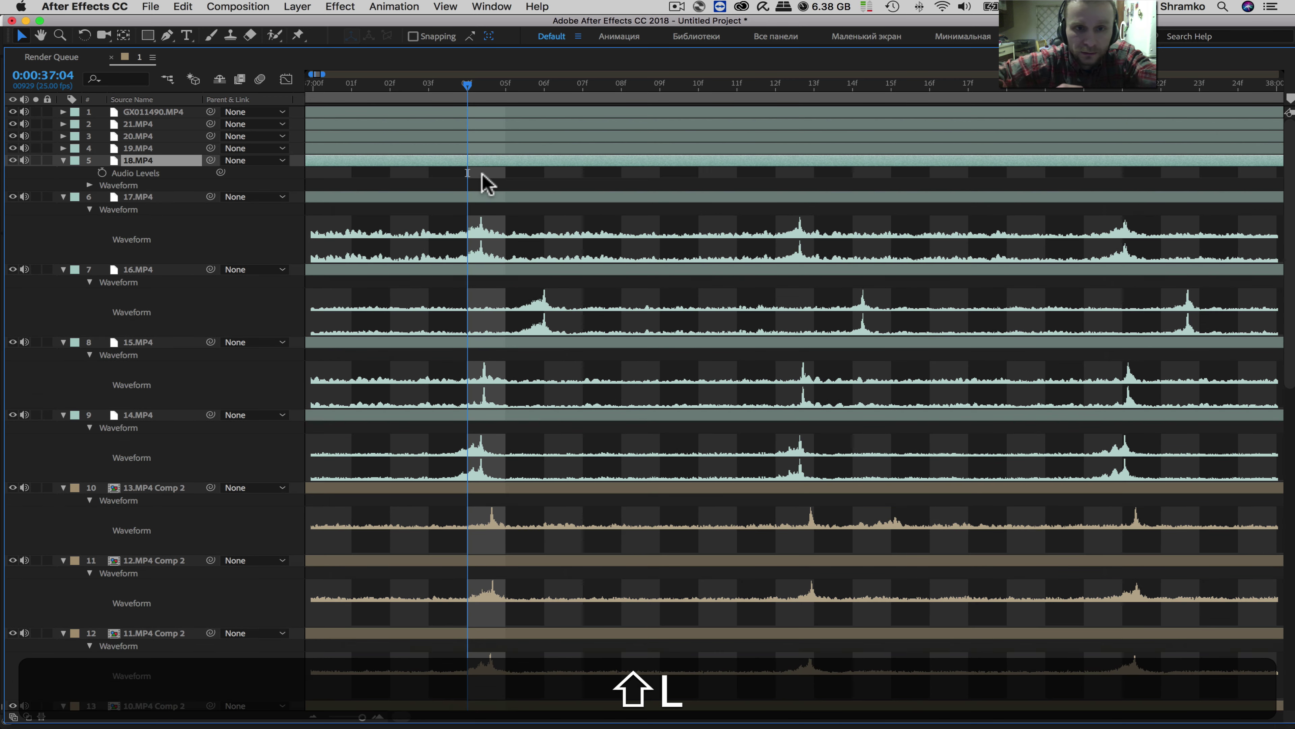
drag(500, 158, 521, 178)
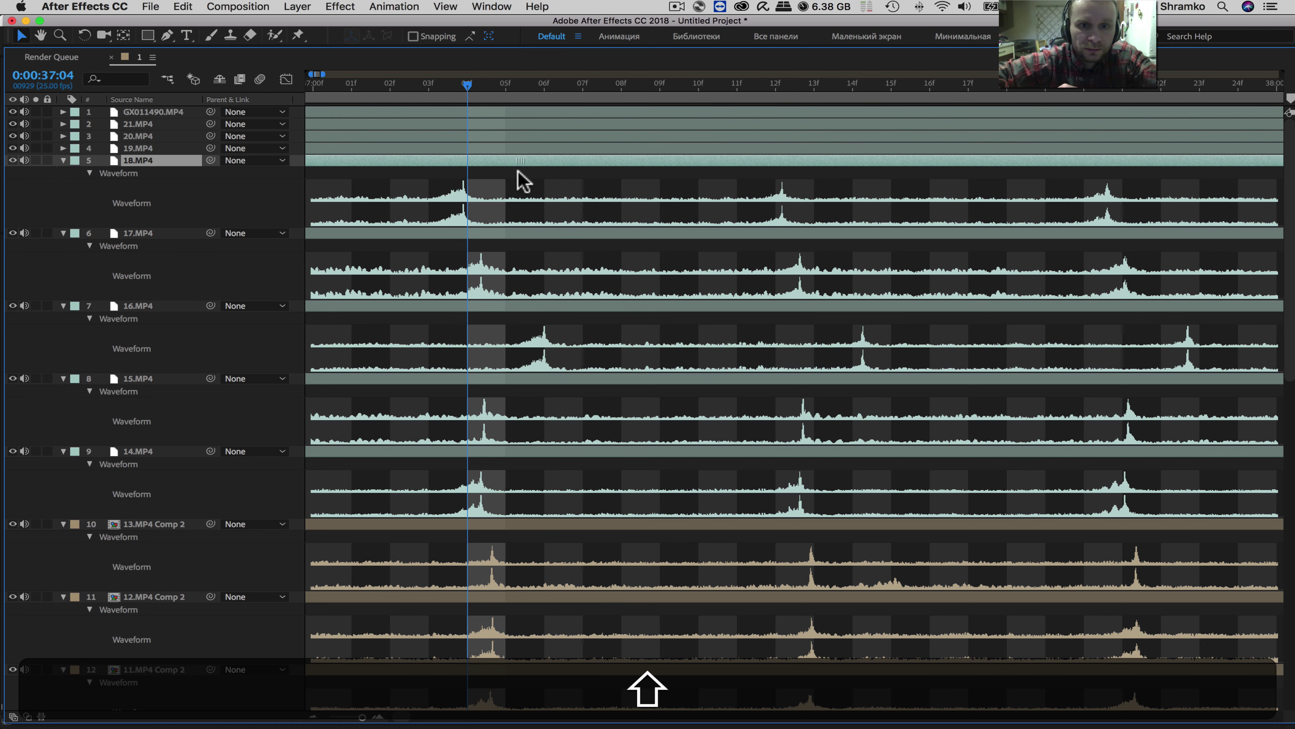
Examine how the waveform peaks line up across the pre-composed layers down to 1.MP4 Comp 2 over their whole length
click(506, 526)
scroll(525, 597, down, 1)
scroll(525, 597, down, 15)
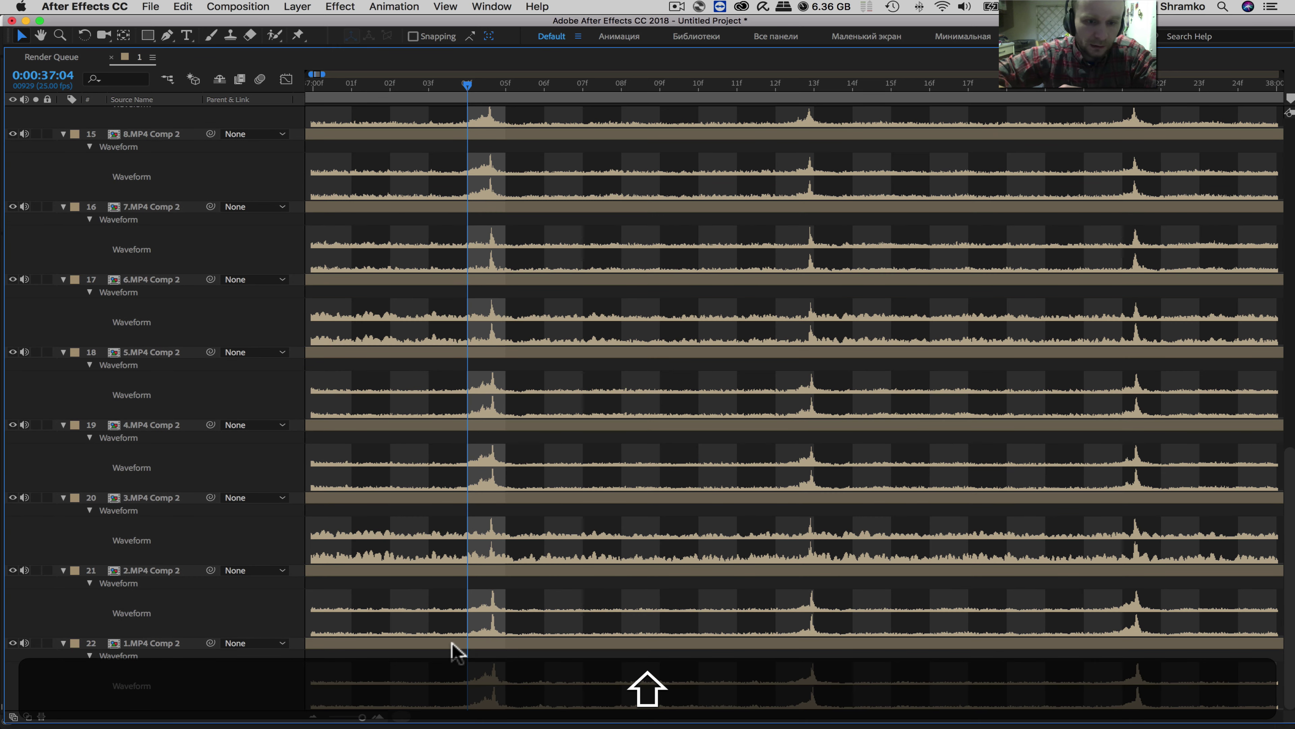
click(459, 644)
key(minus)
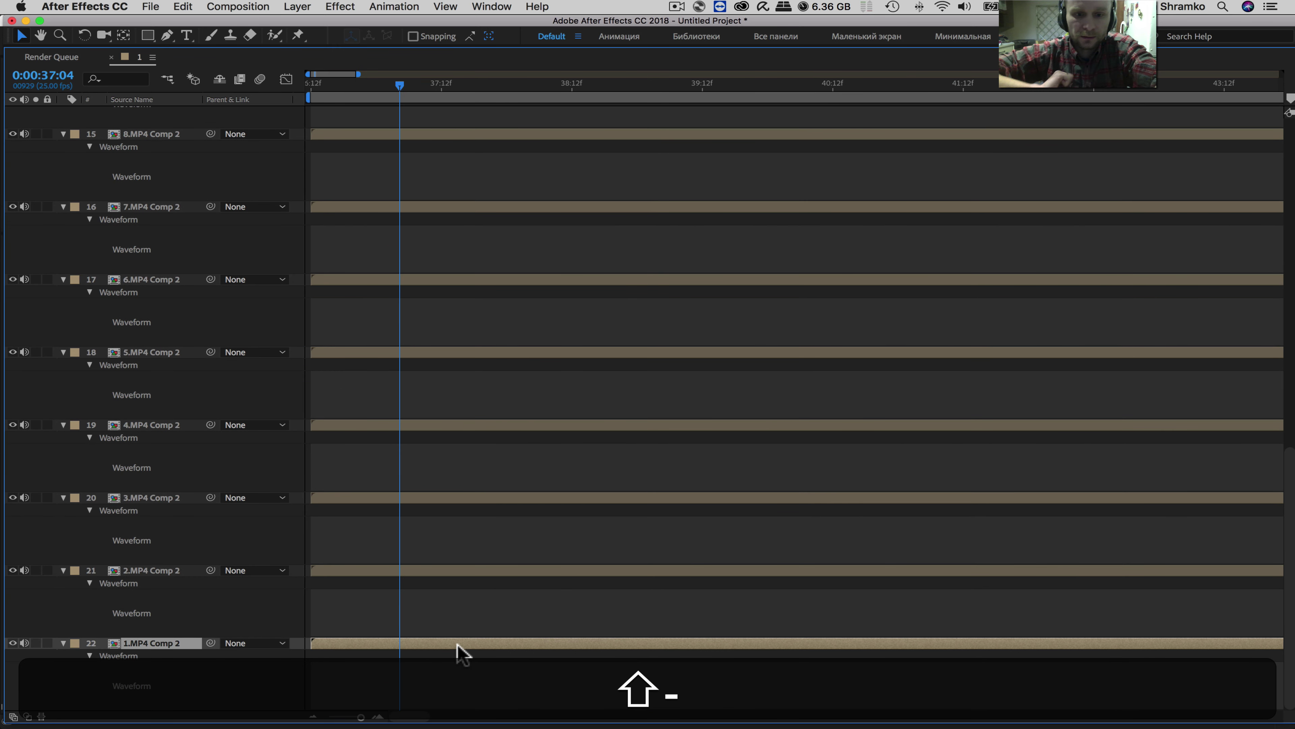
key(minus)
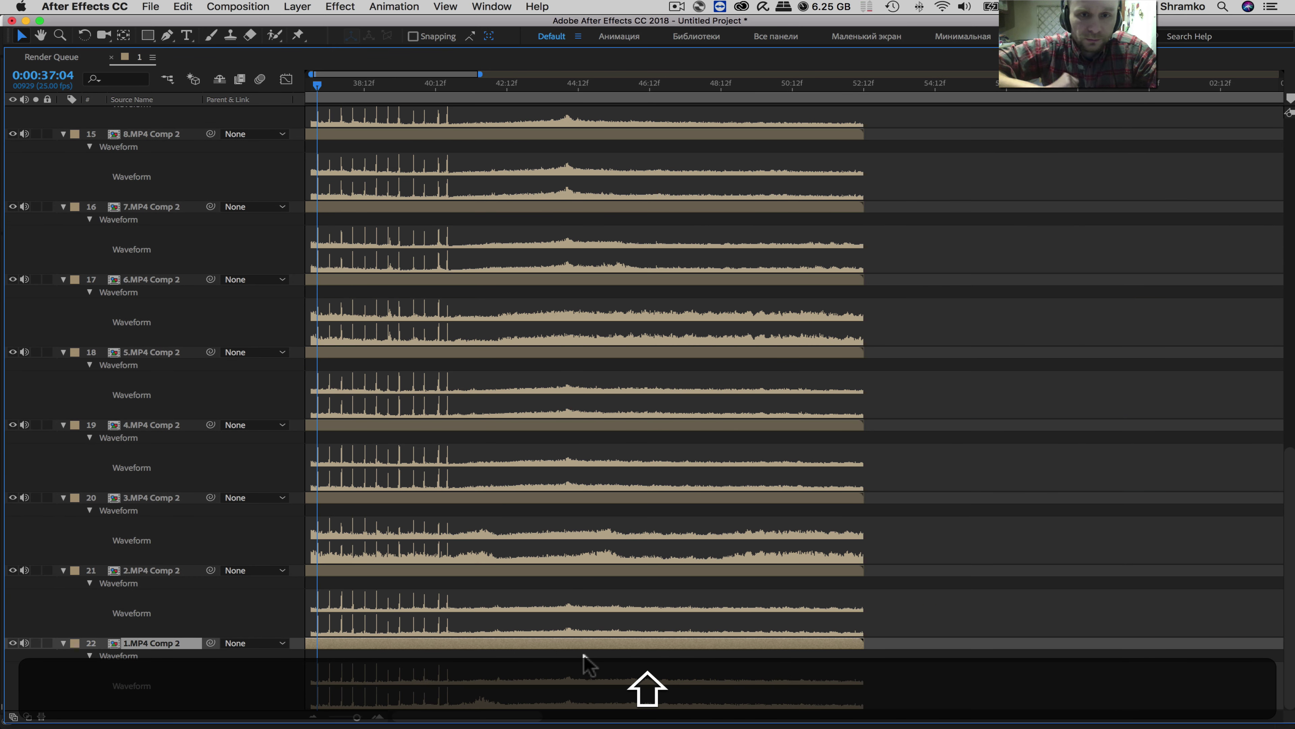